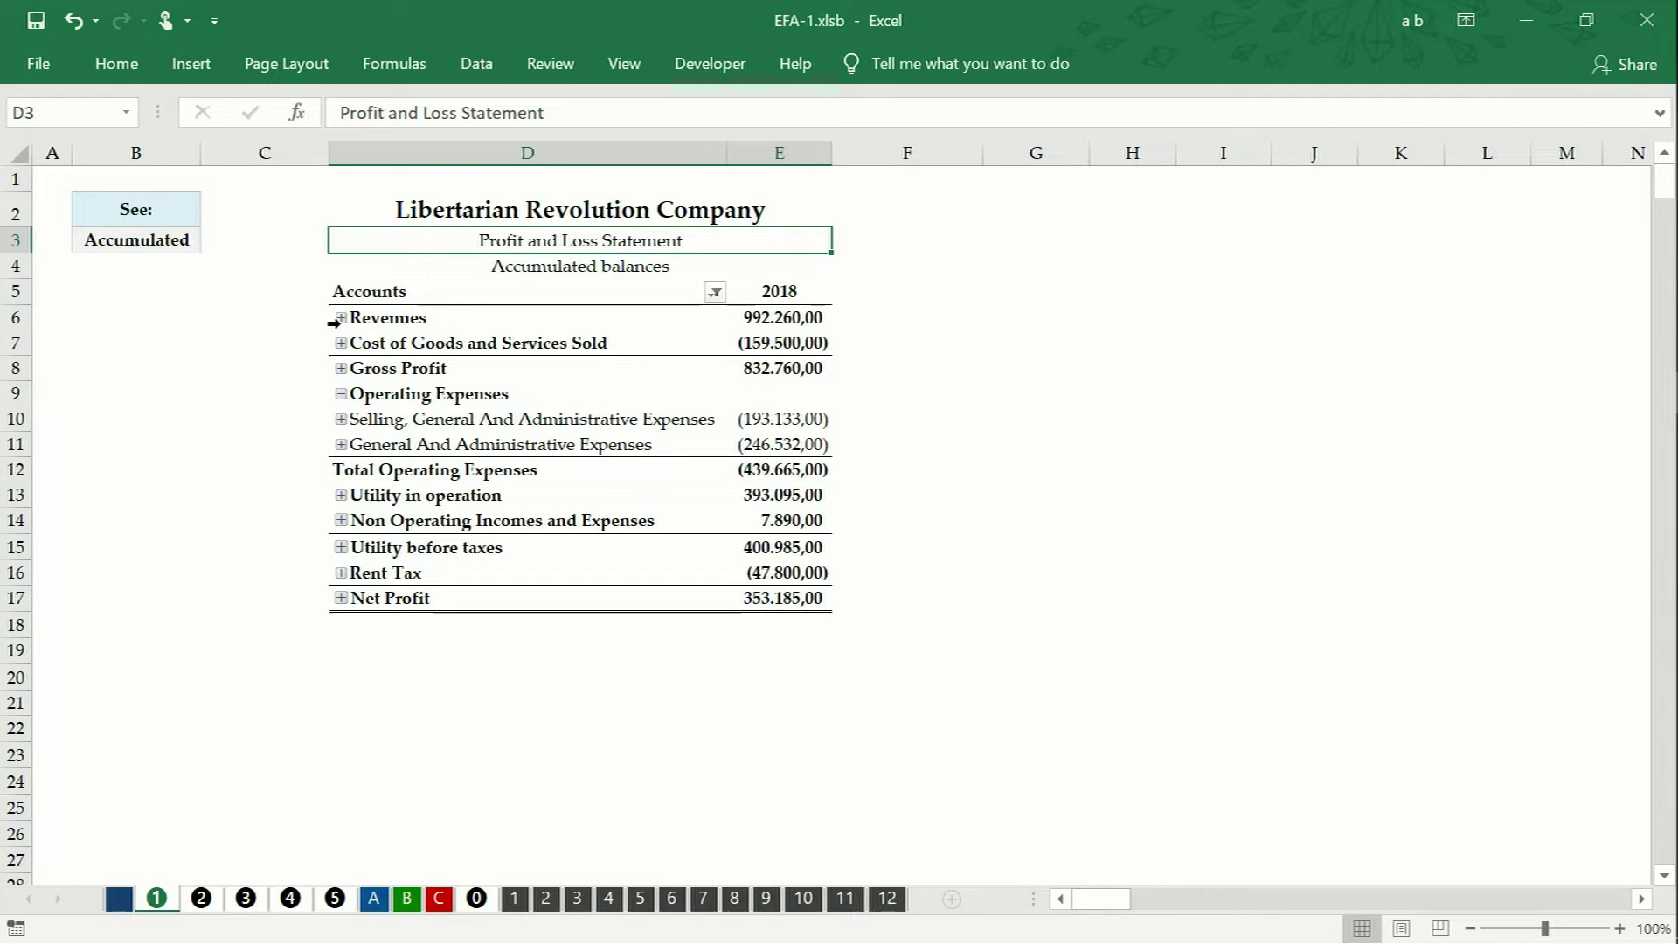
- Expand Revenues, Selling, General And Administrative Expenses, and General And Administrative Expenses to view their detail in the Profit and Loss Statement
click(339, 319)
click(341, 318)
click(341, 573)
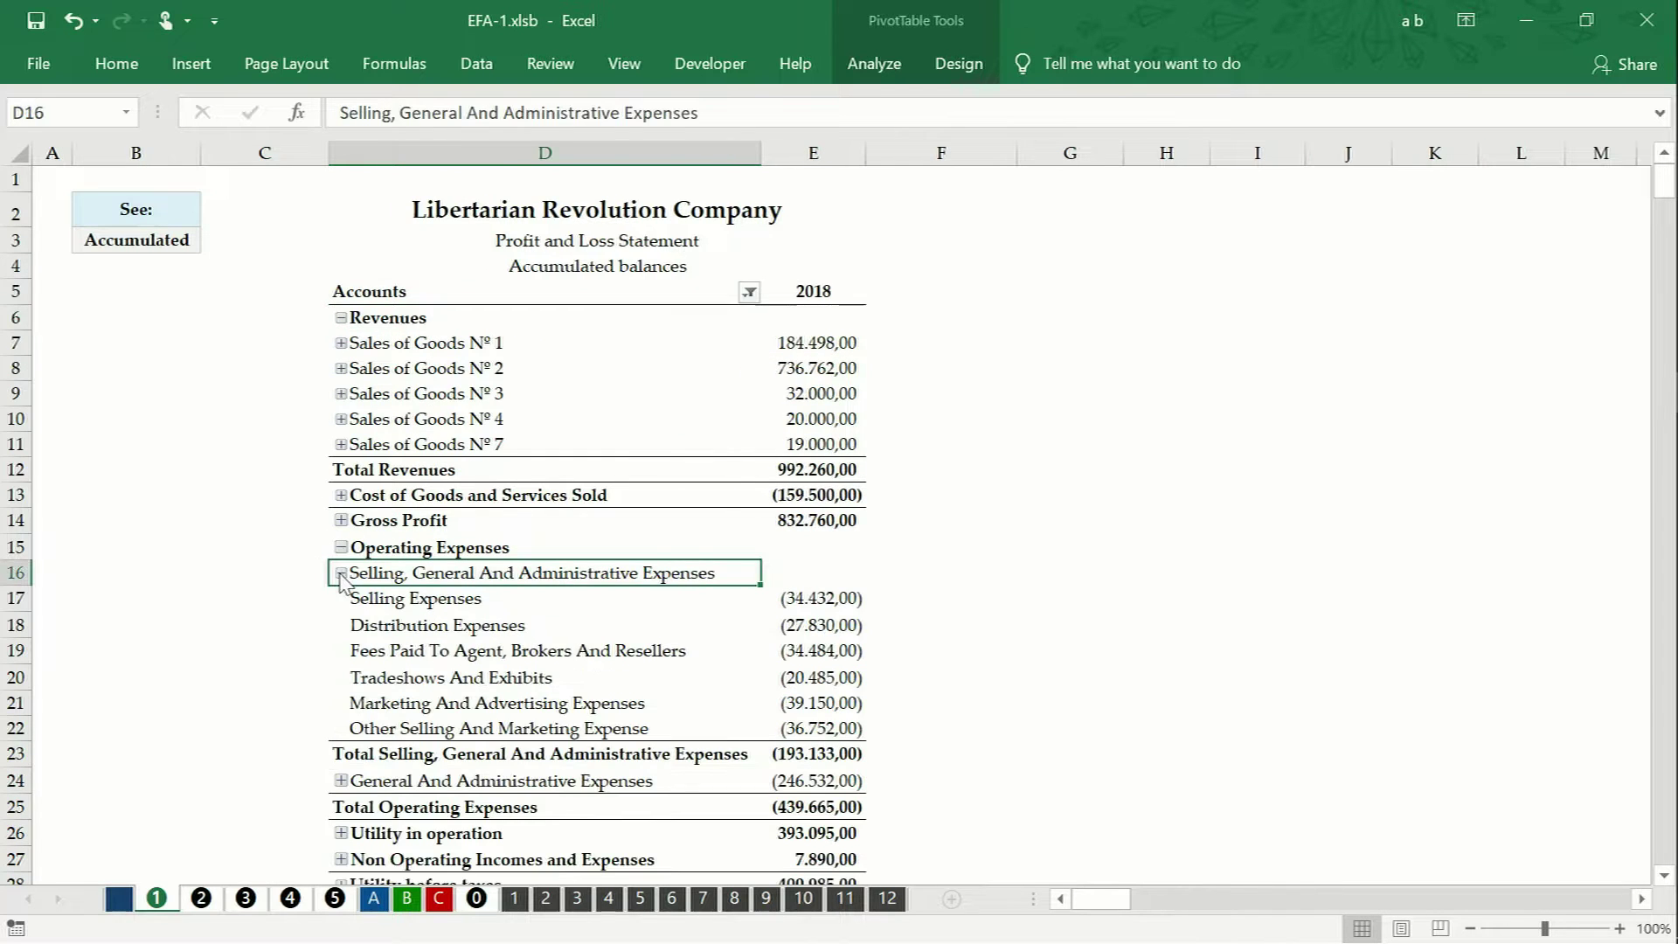
click(341, 781)
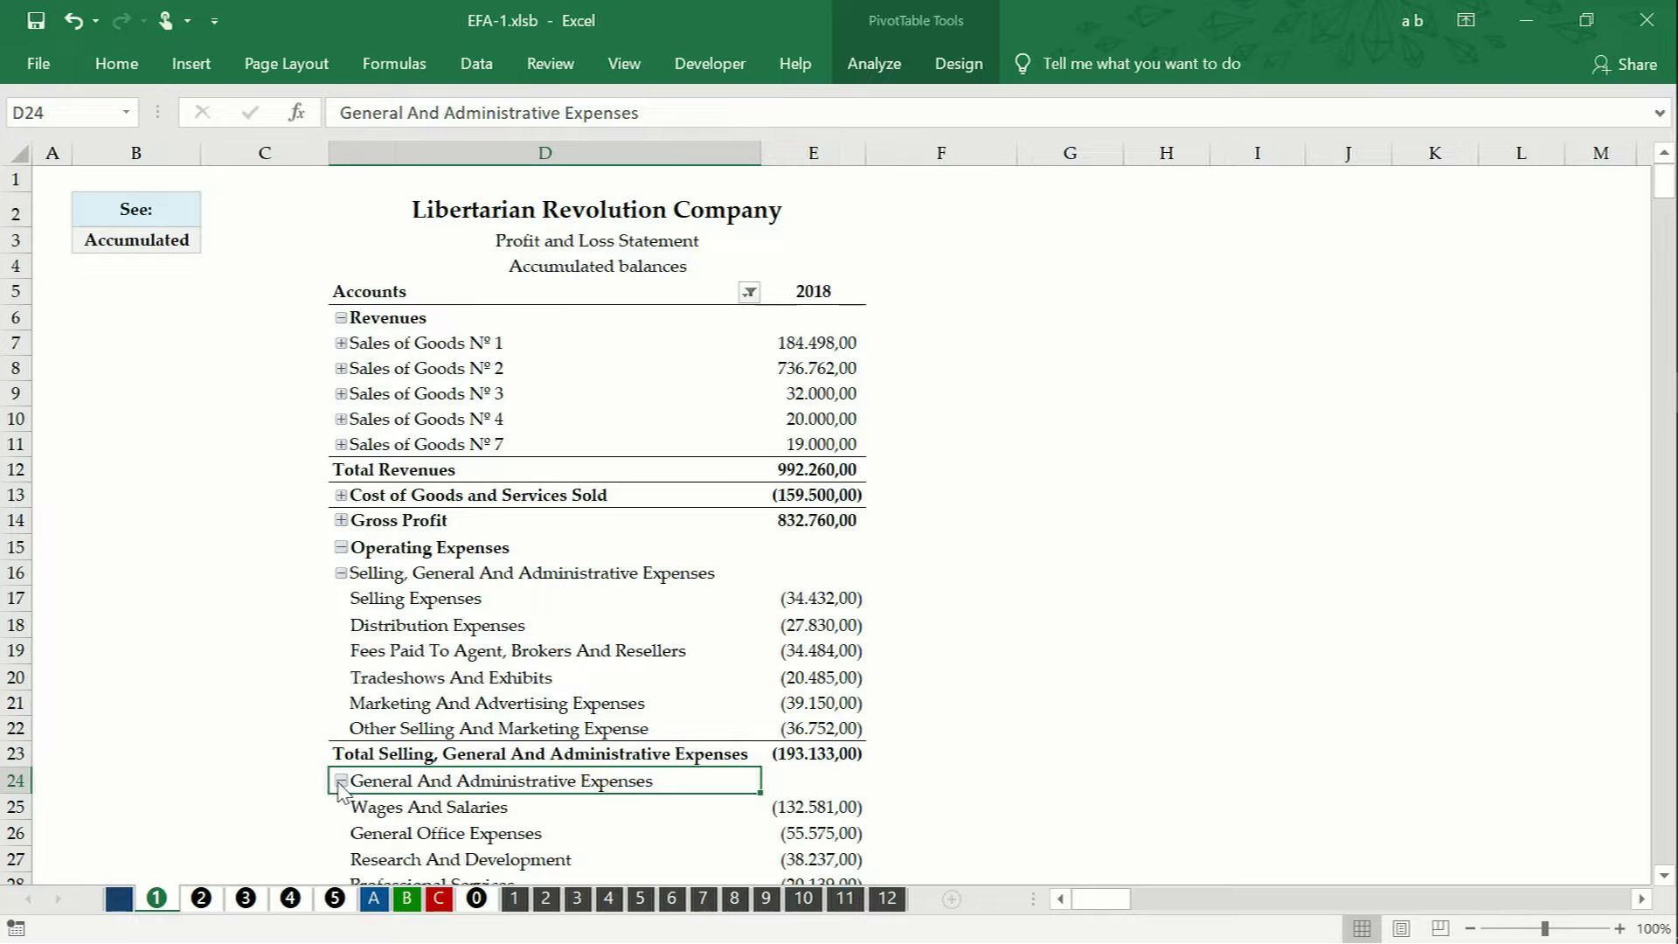
scroll(341, 791, down, 2)
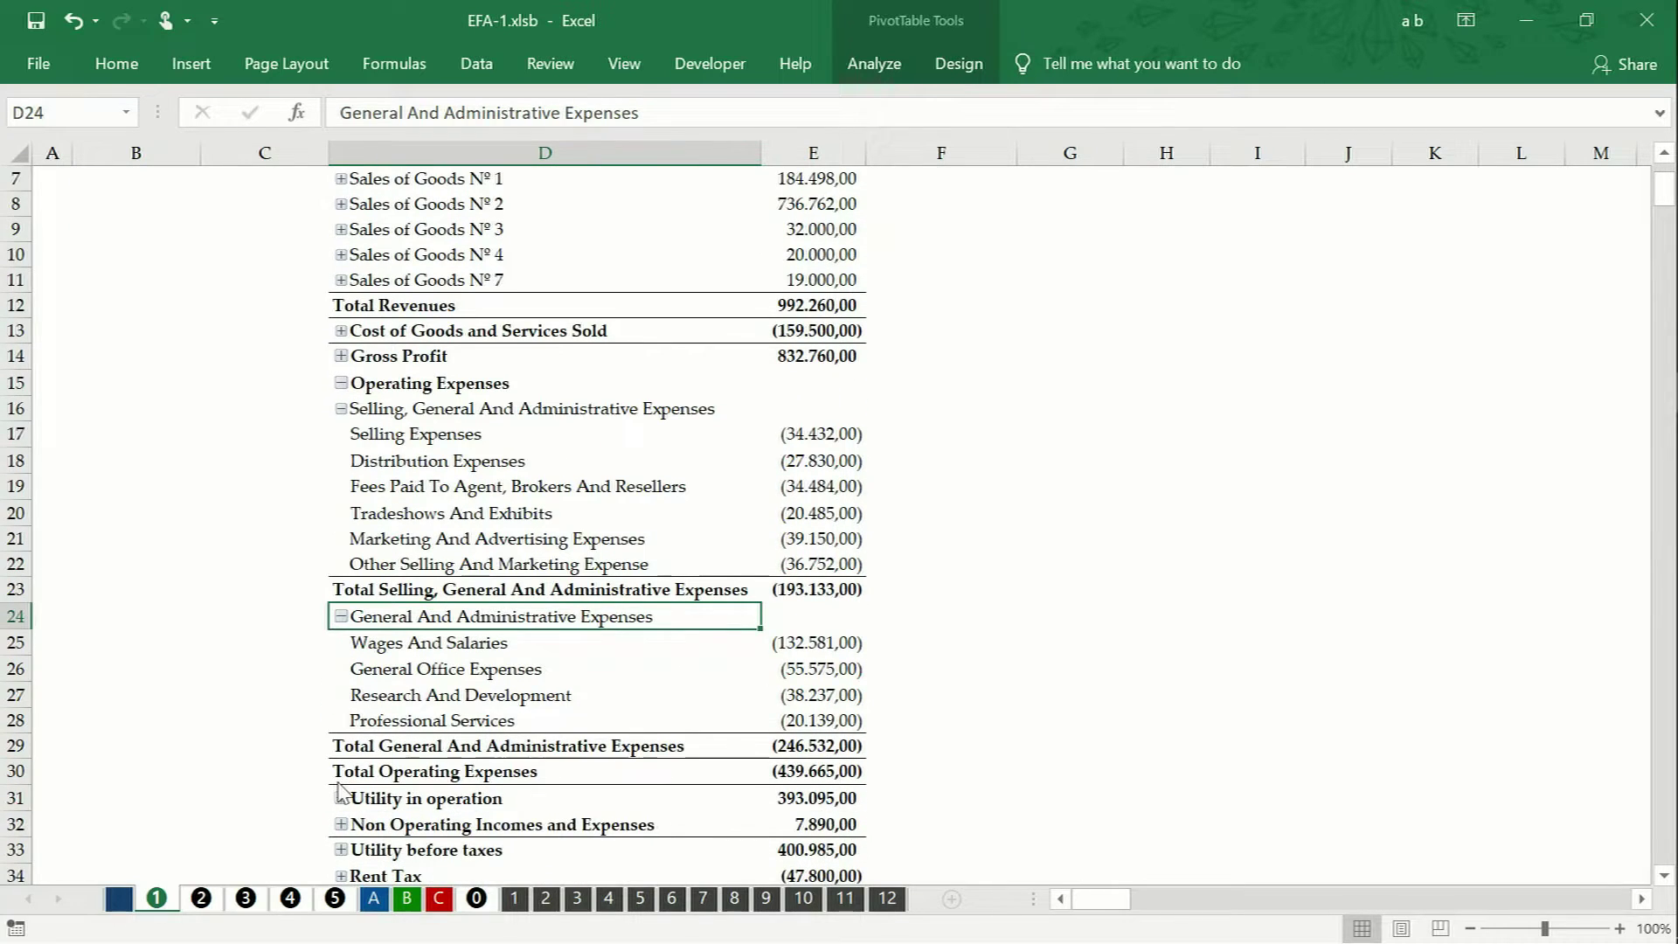
scroll(341, 791, down, 4)
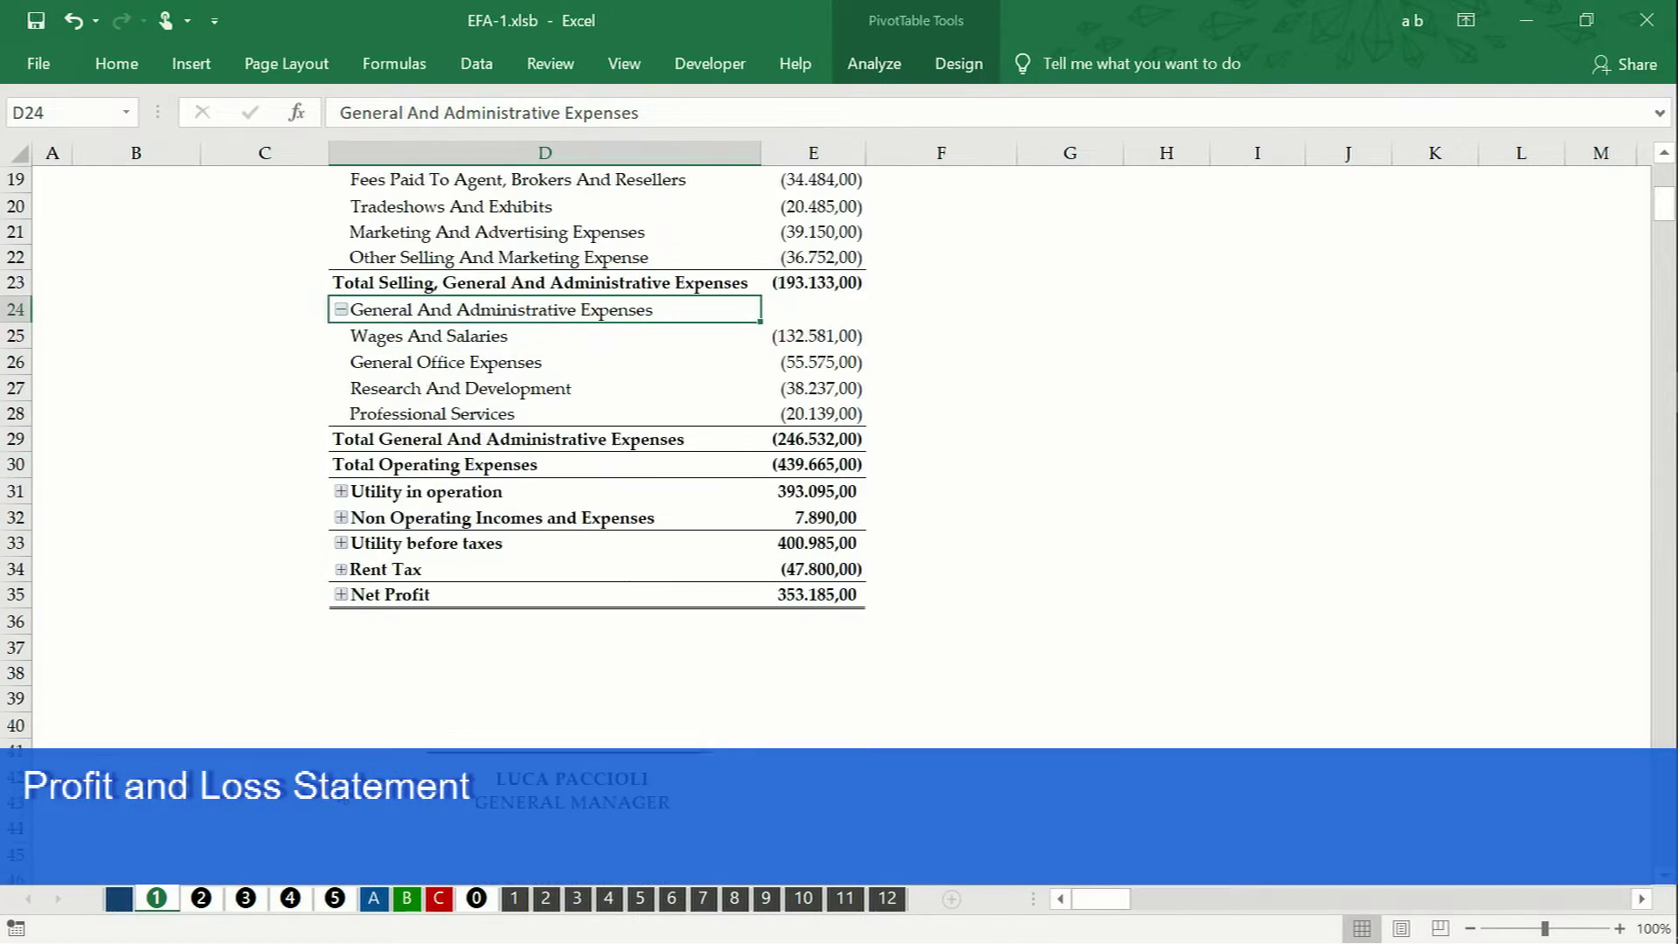
scroll(597, 454, up, 3)
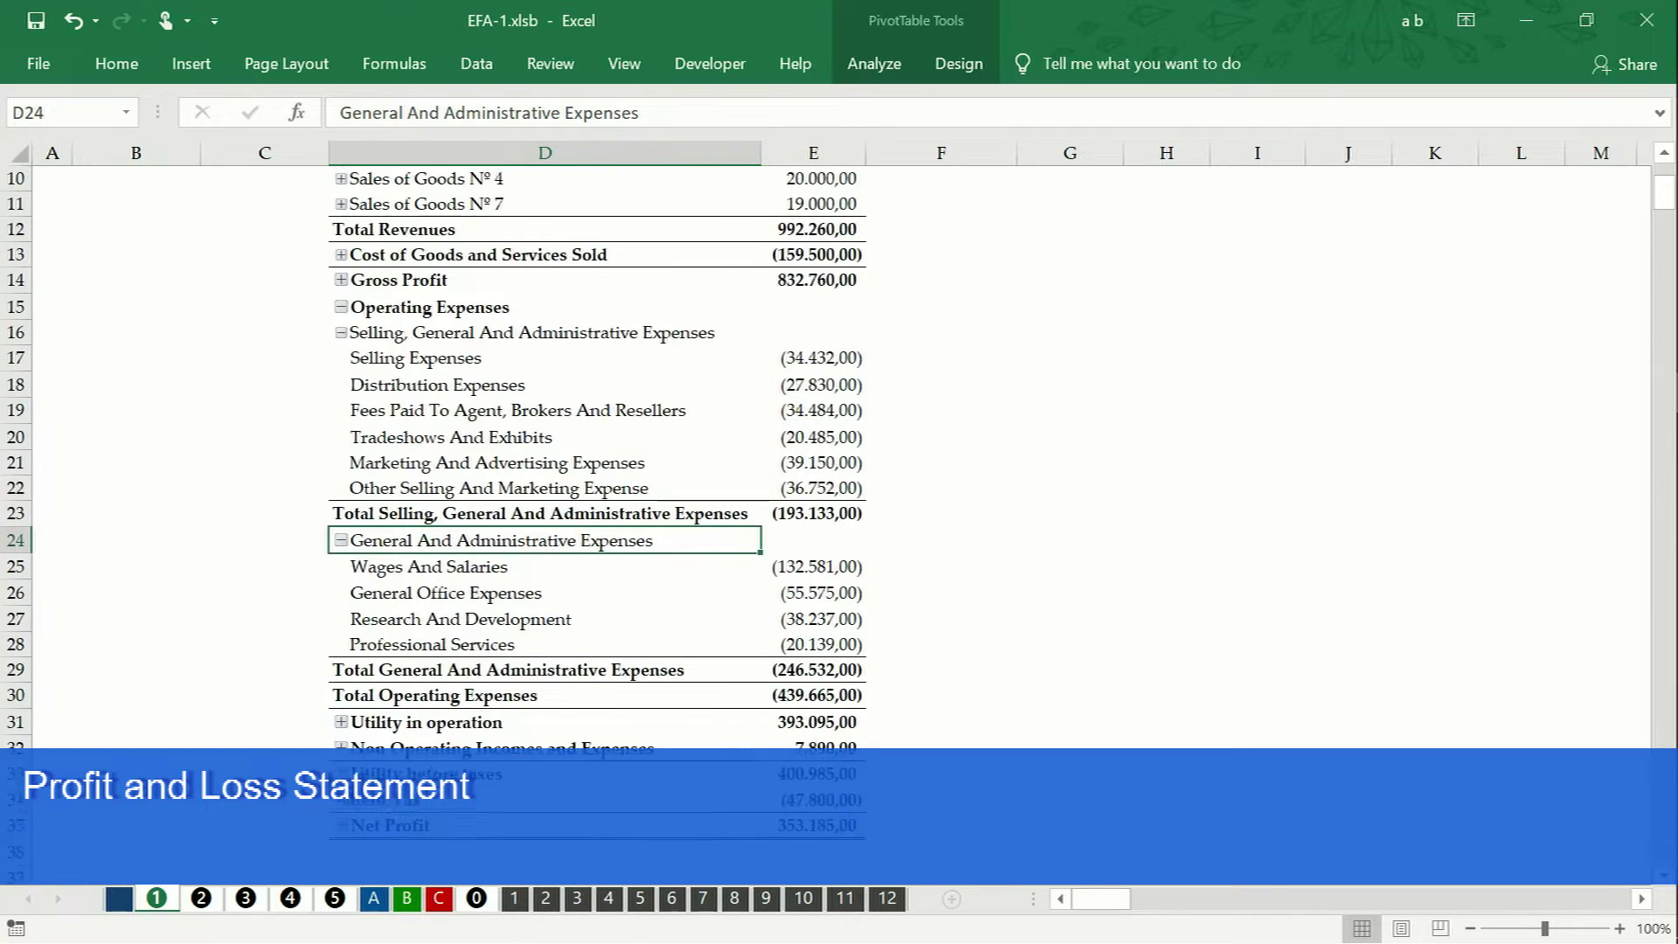
- Collapse both operating expense subgroups and the Revenues group in the Profit and Loss Statement
scroll(597, 454, up, 2)
click(341, 694)
click(341, 485)
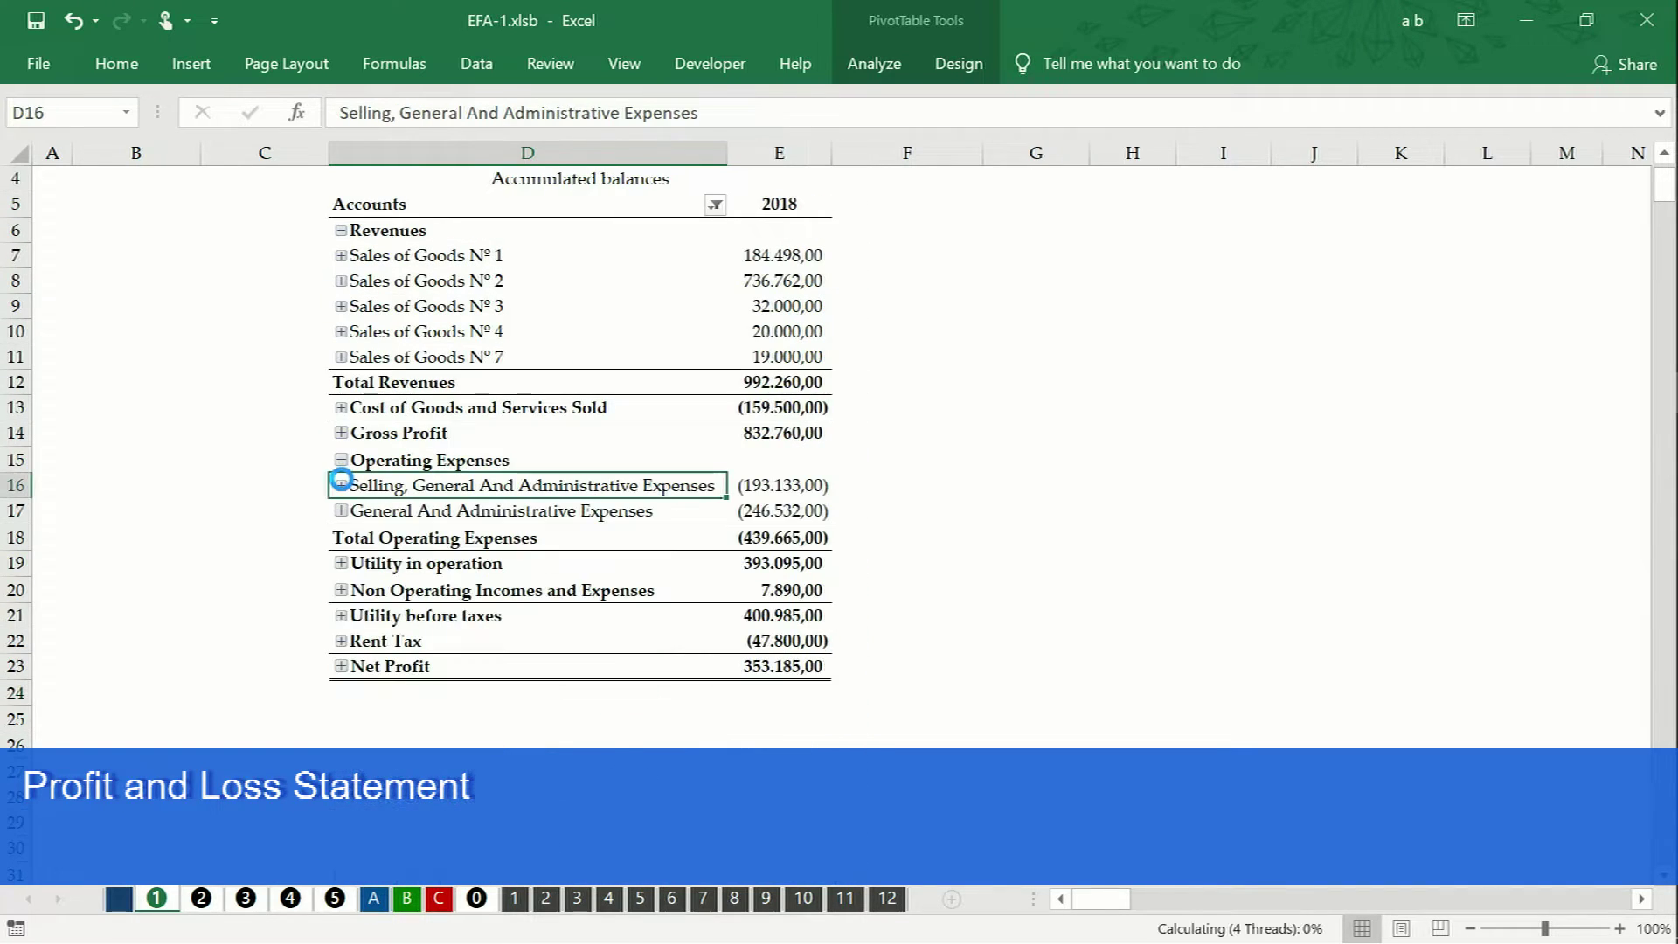
click(340, 231)
scroll(341, 236, up, 1)
- In the Statement of Financial Position on sheet 2, move the Non Currents Assets group below the Currents Assets group
click(202, 898)
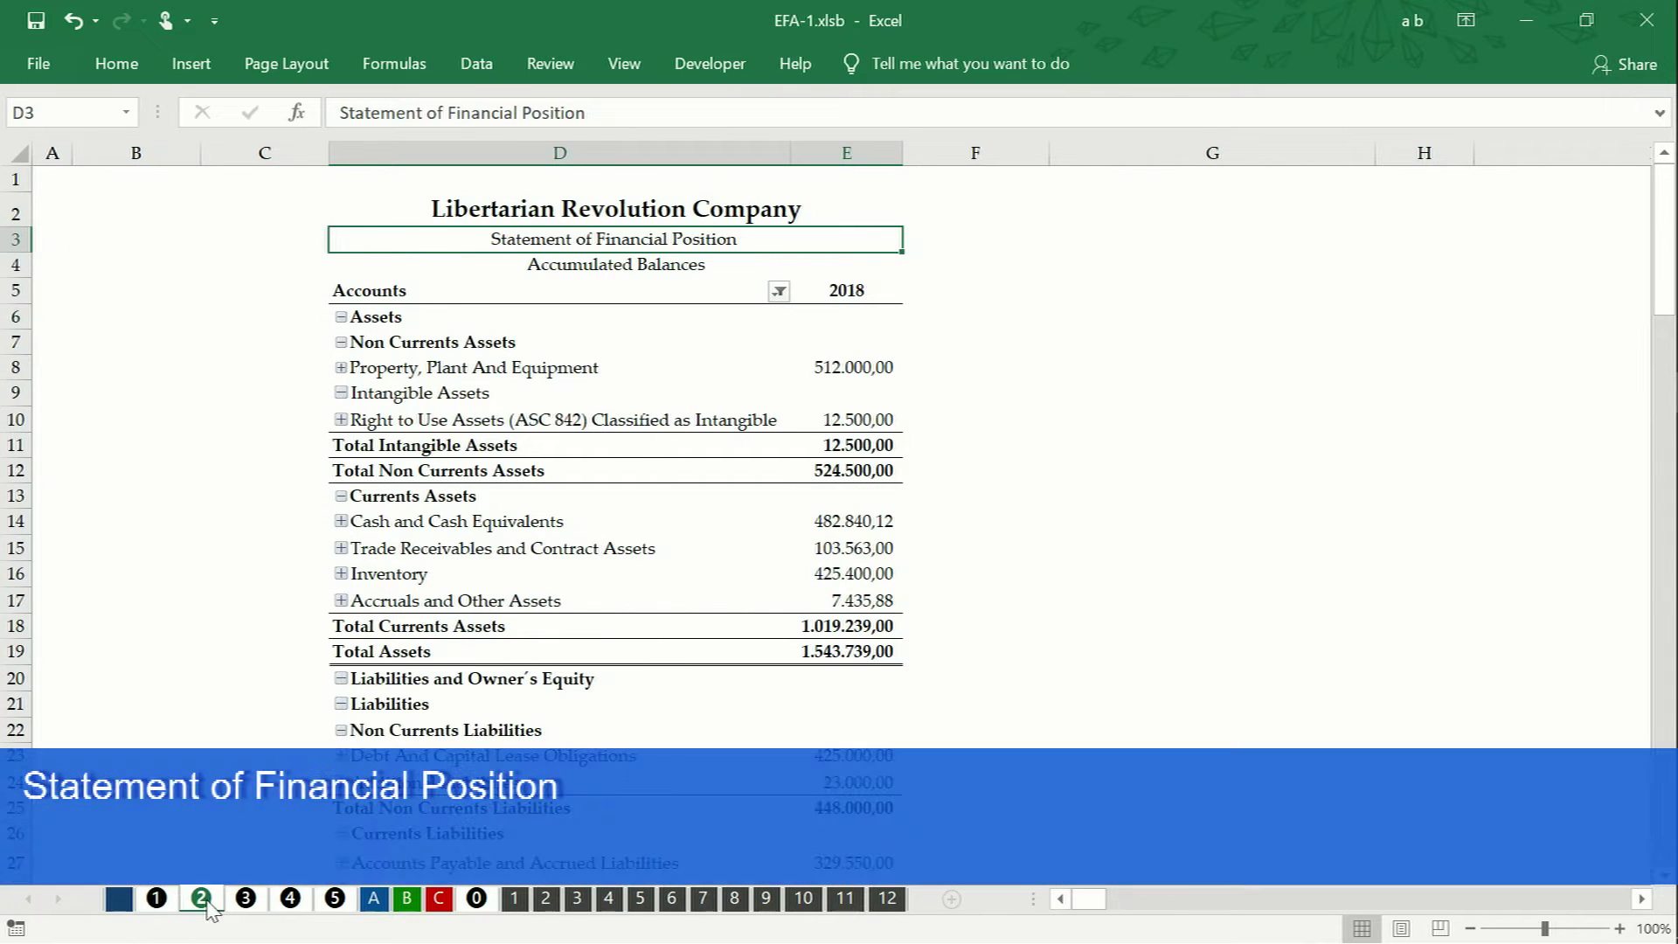
click(358, 339)
drag(330, 341, 349, 602)
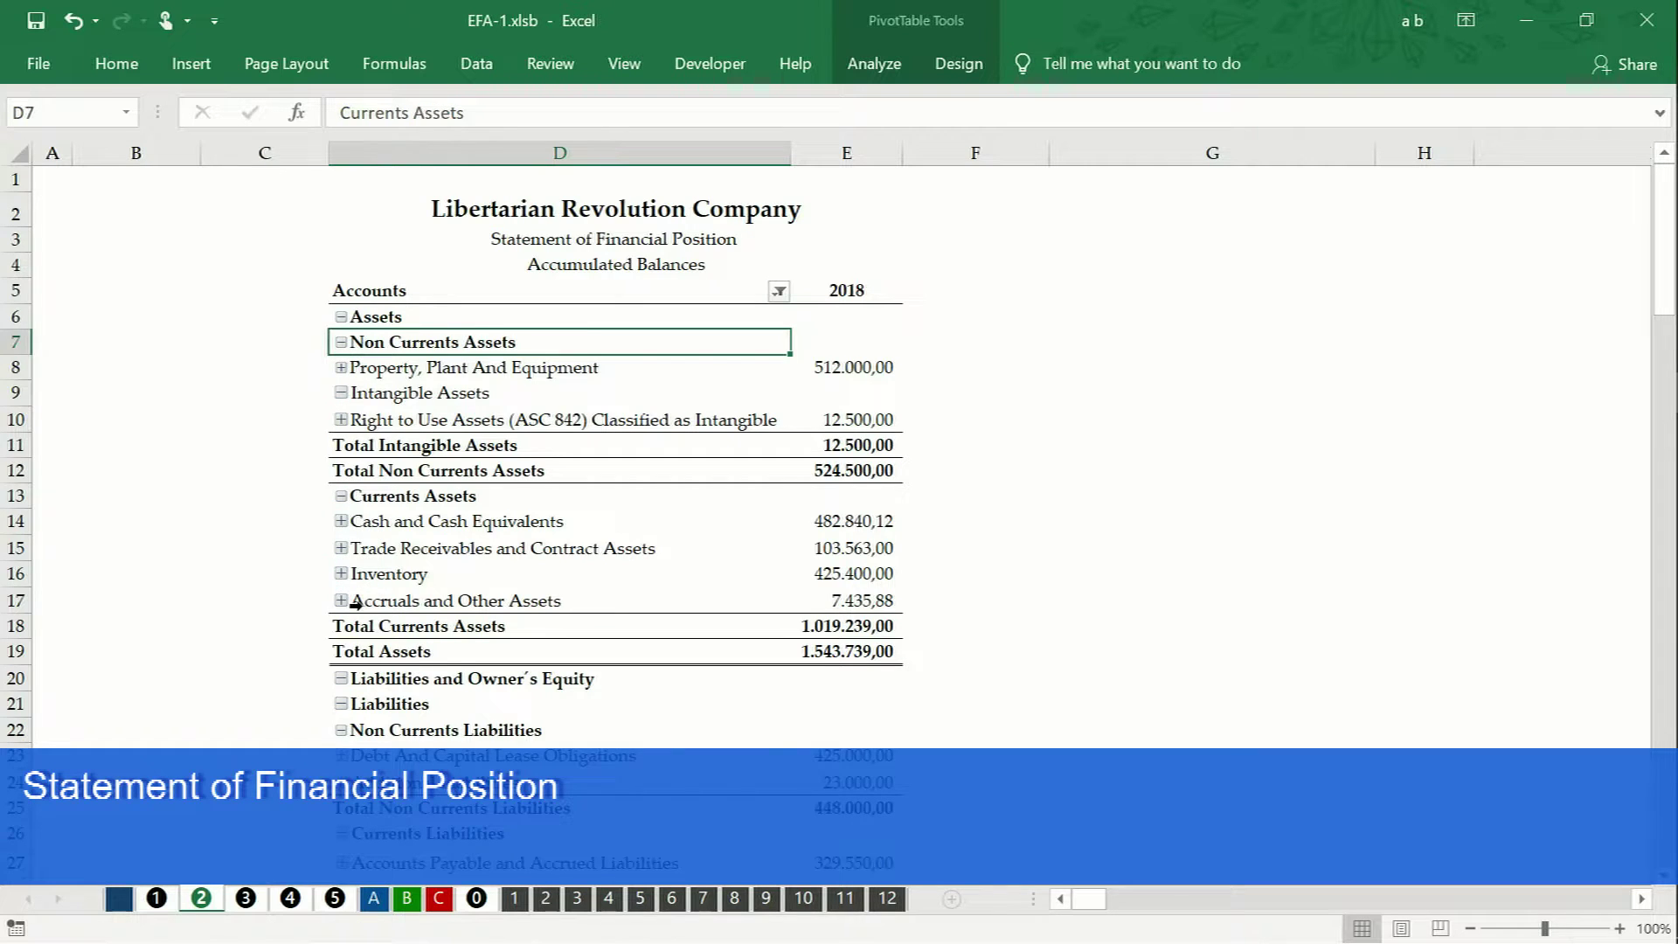
- Move the Non Currents Liabilities group below the Currents Liabilities group in the Statement of Financial Position
click(336, 730)
drag(330, 731, 363, 810)
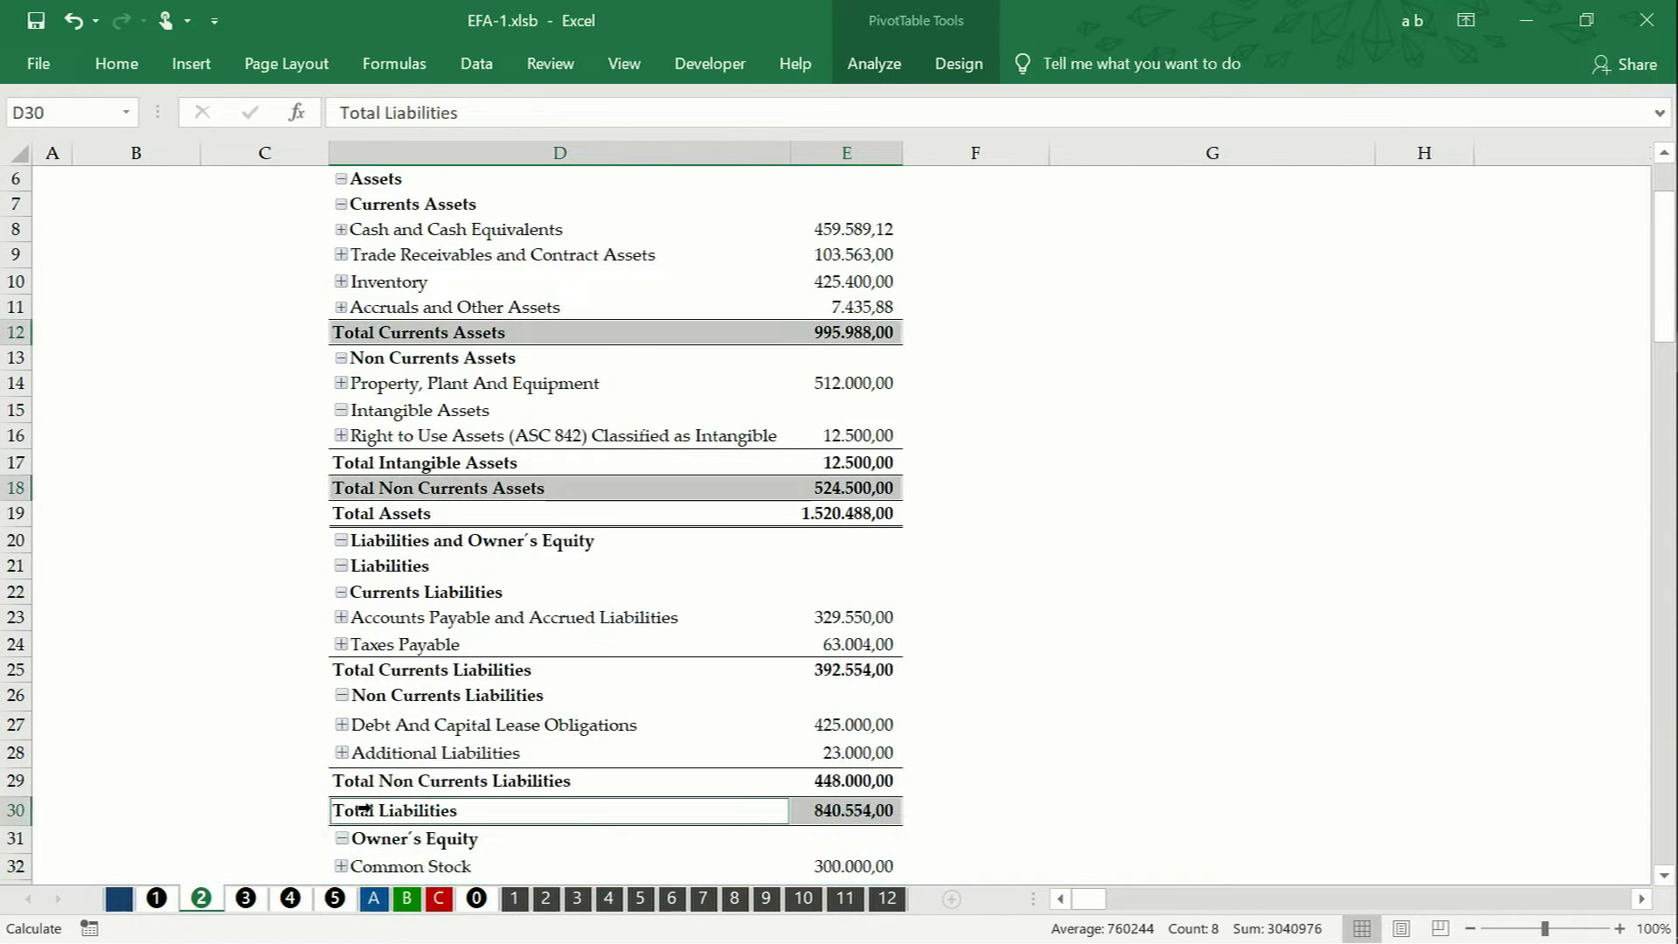
click(302, 595)
scroll(303, 598, up, 2)
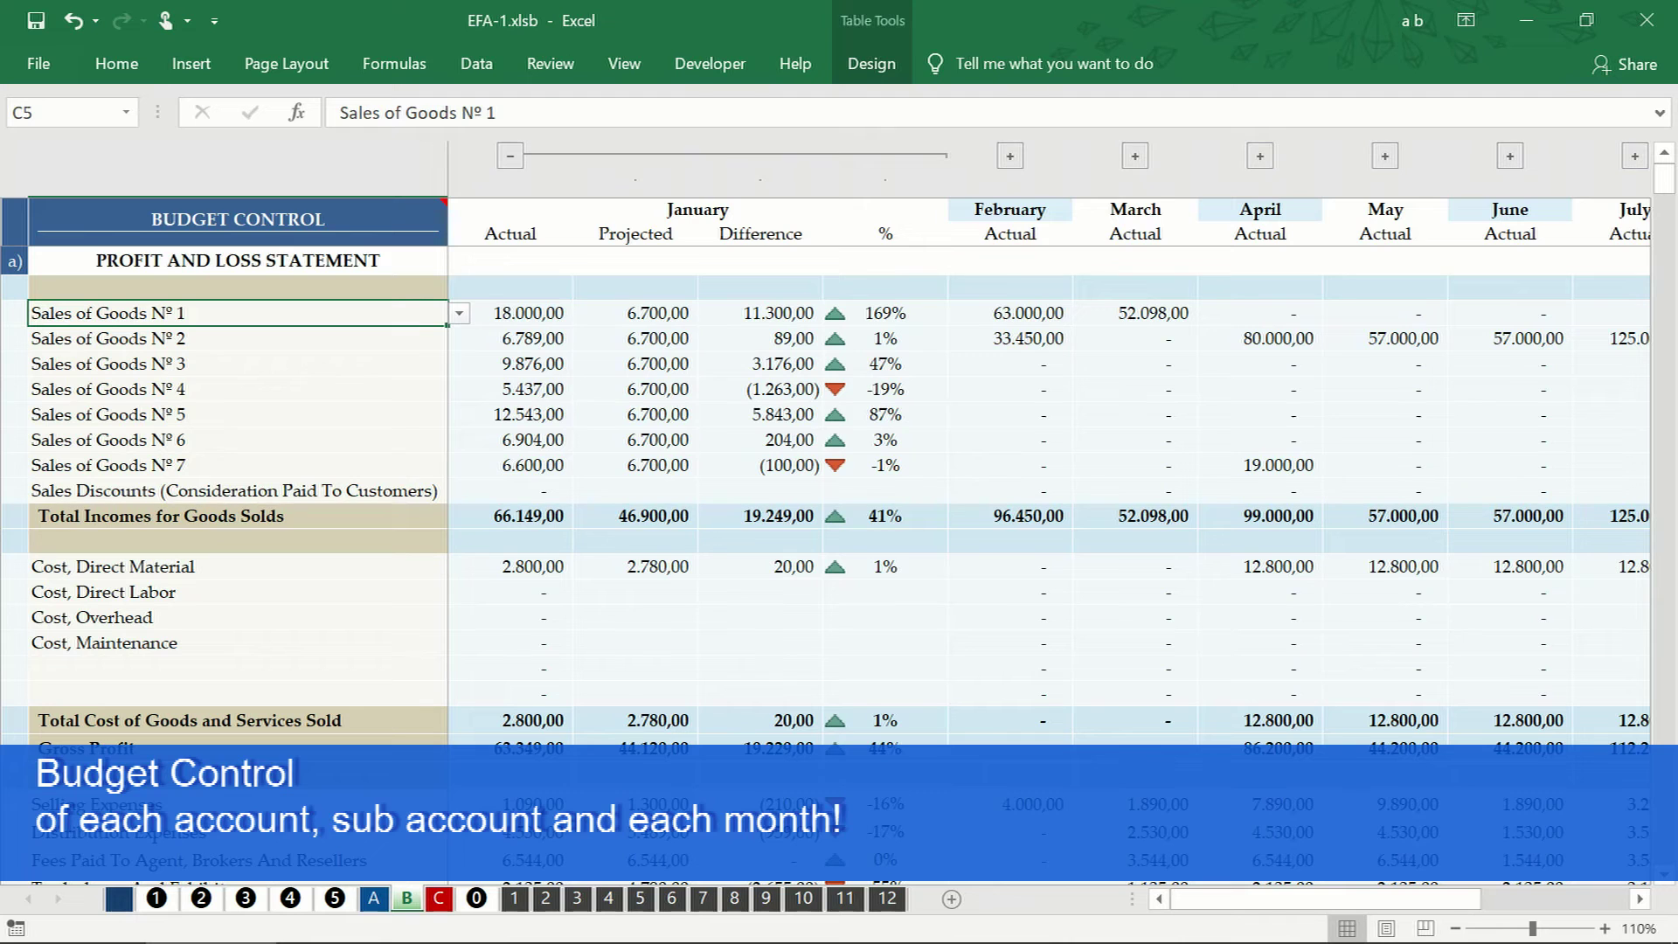
scroll(840, 525, down, 5)
click(238, 705)
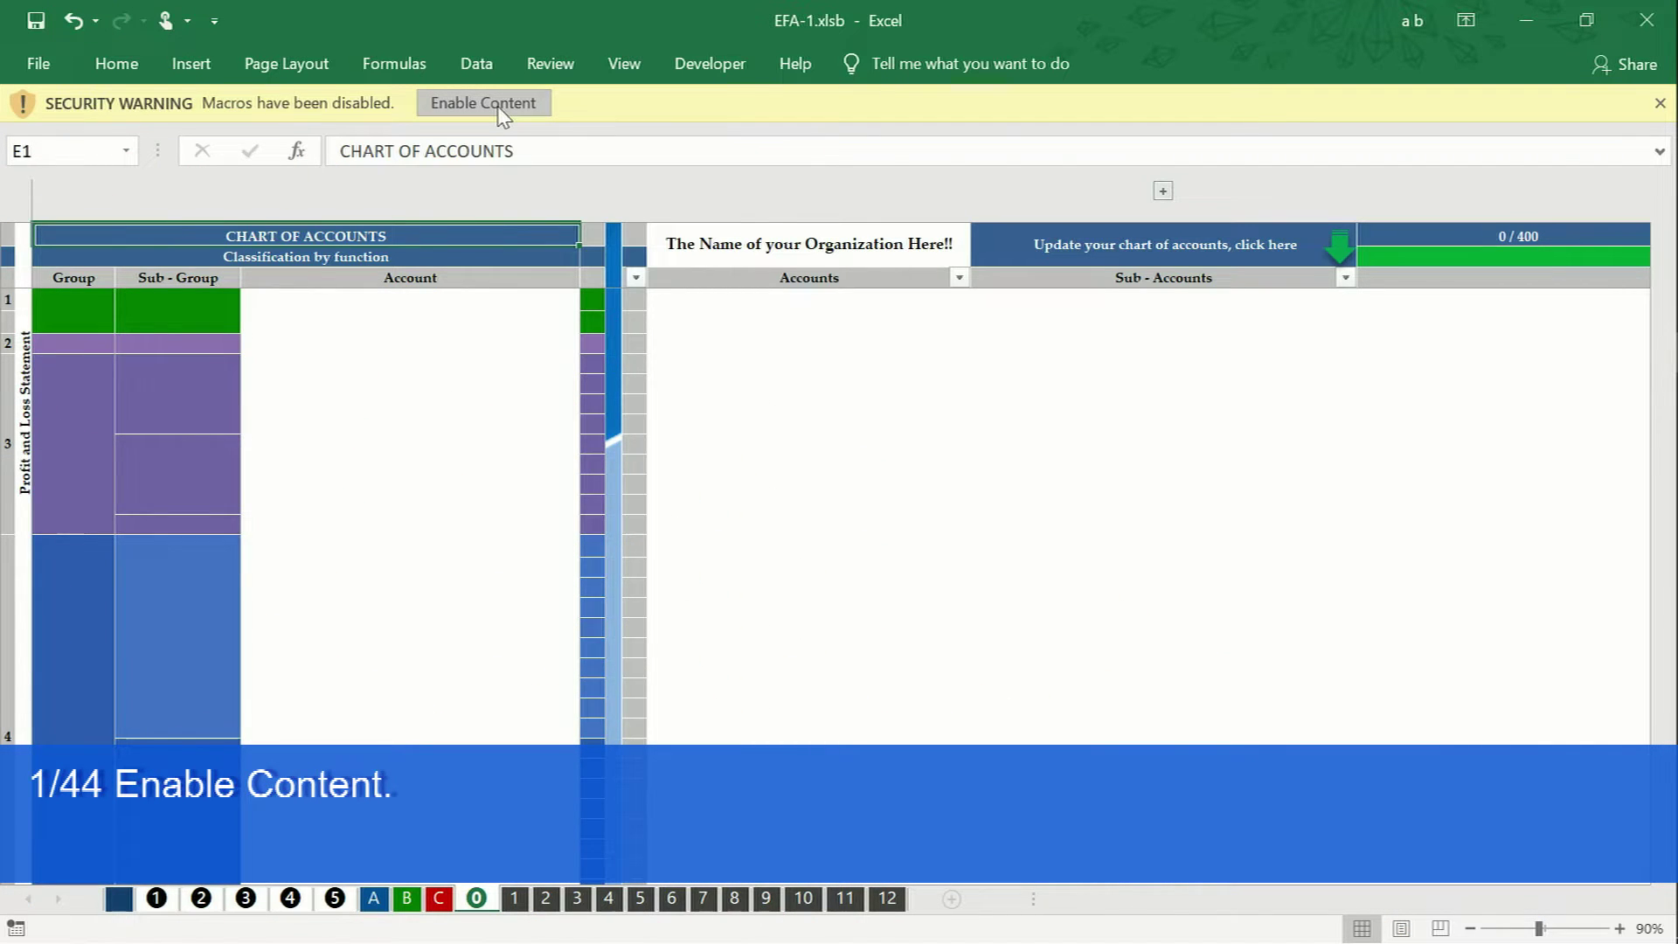
- Enable the workbook's macro content and enter Libertarian Revolution Company as the organization name in the chart of accounts
click(500, 105)
click(673, 188)
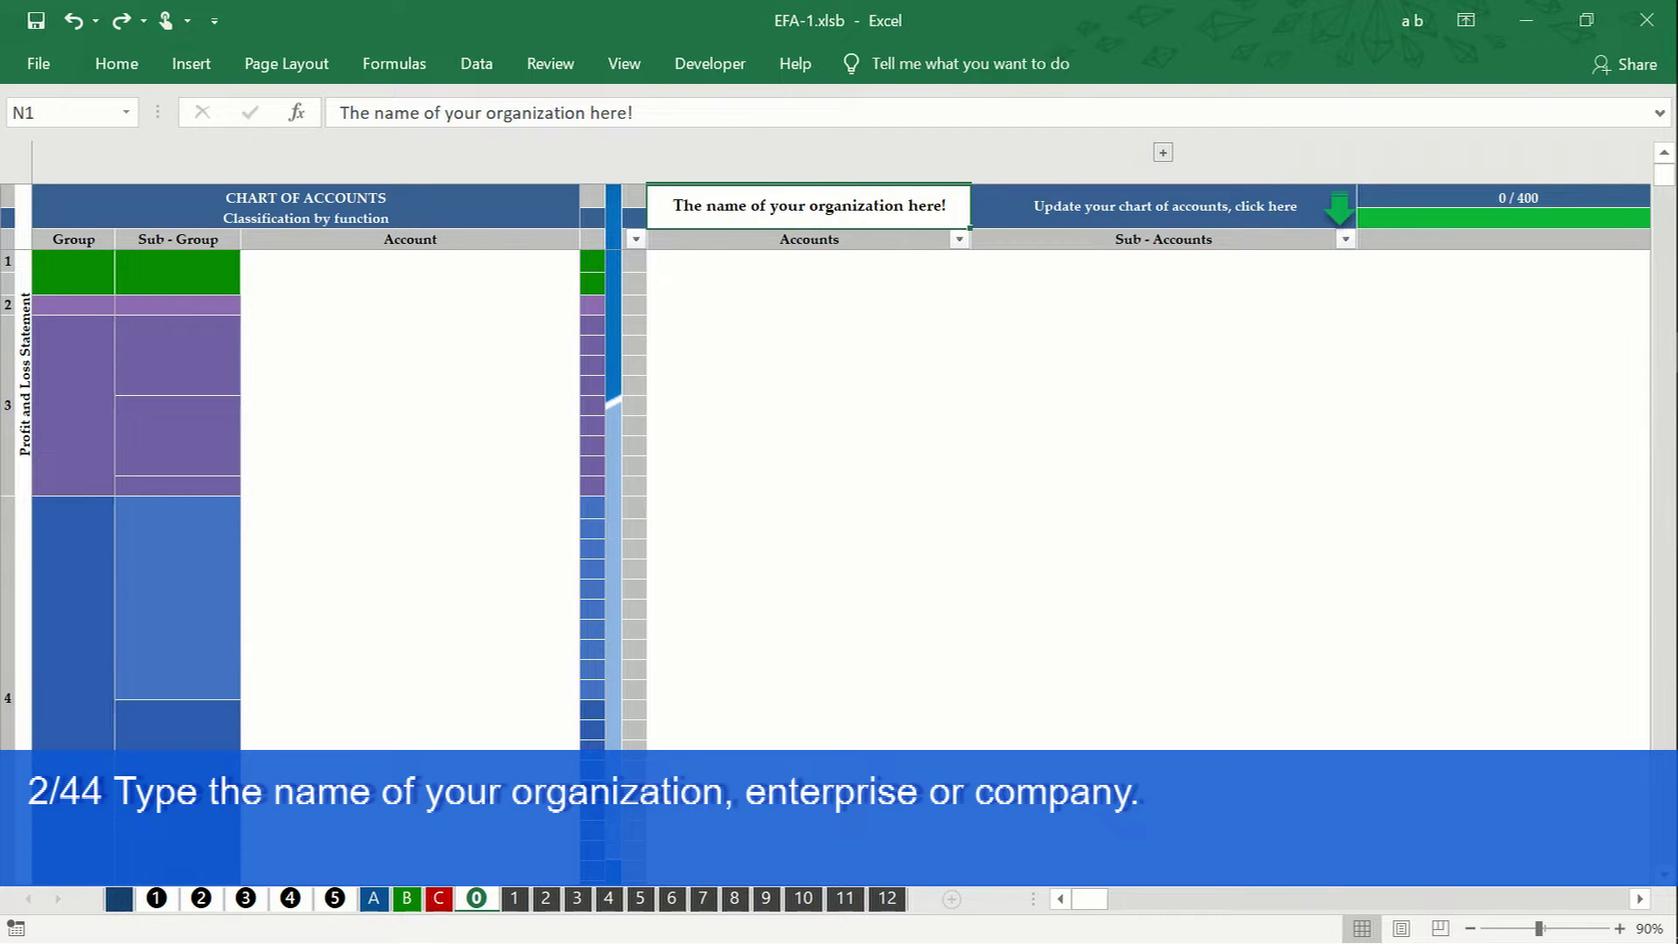
text(Libertarian Revolution Company)
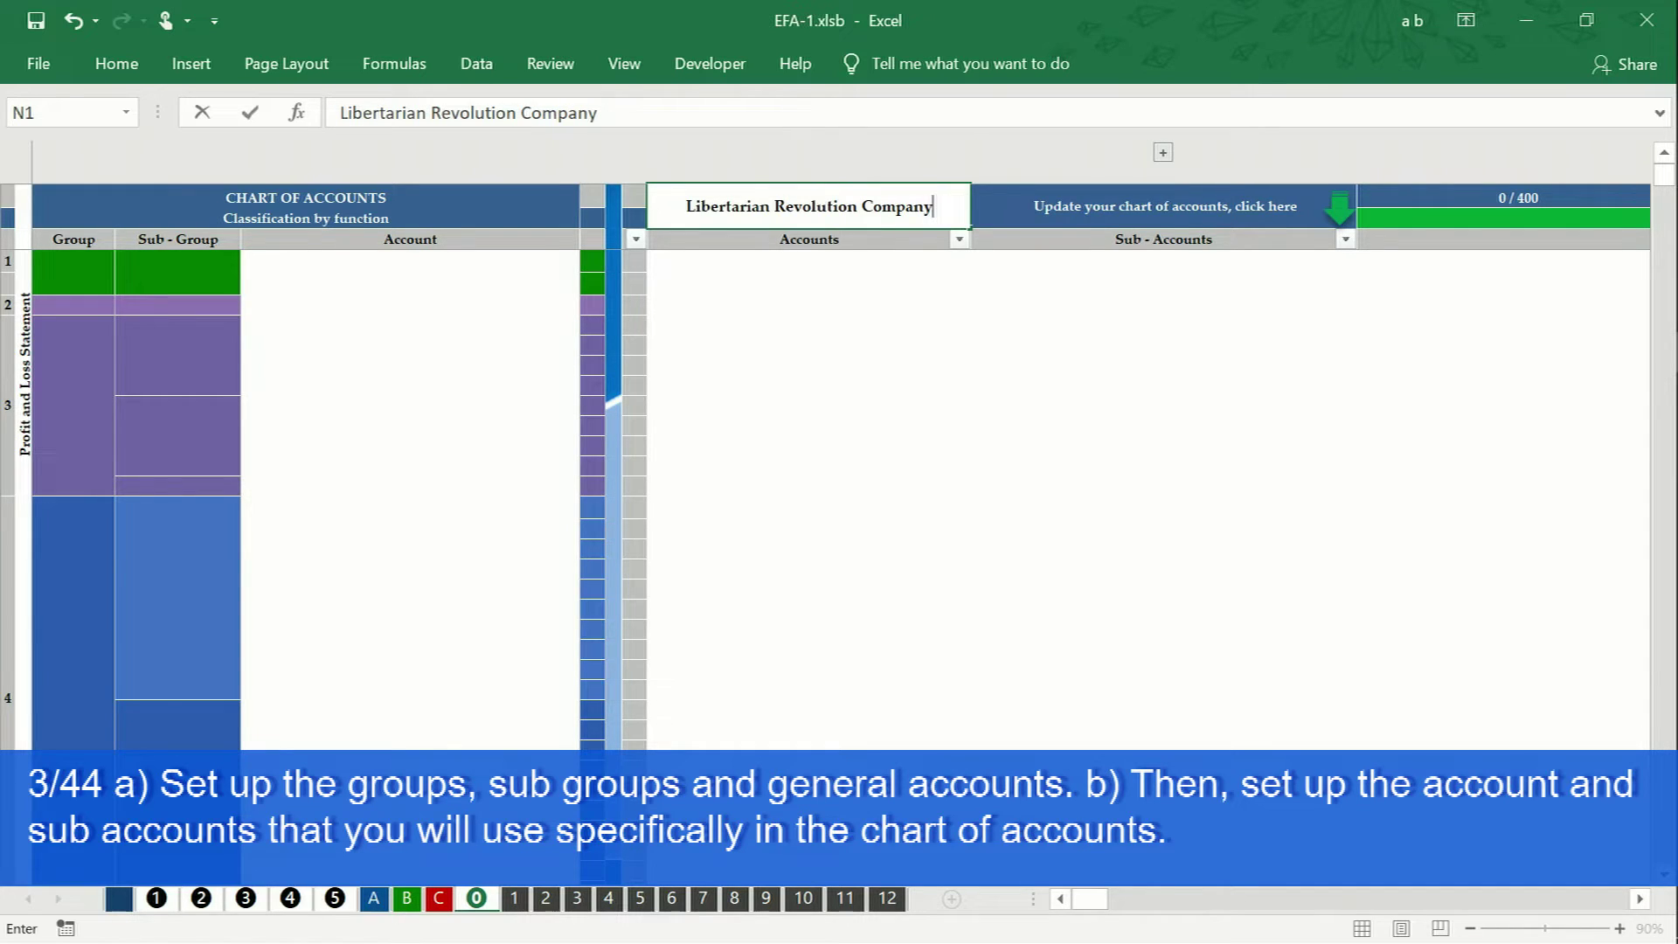
key(Return)
- Enter Incomes for Goods Solds as the first account of the Revenues subgroup
click(406, 271)
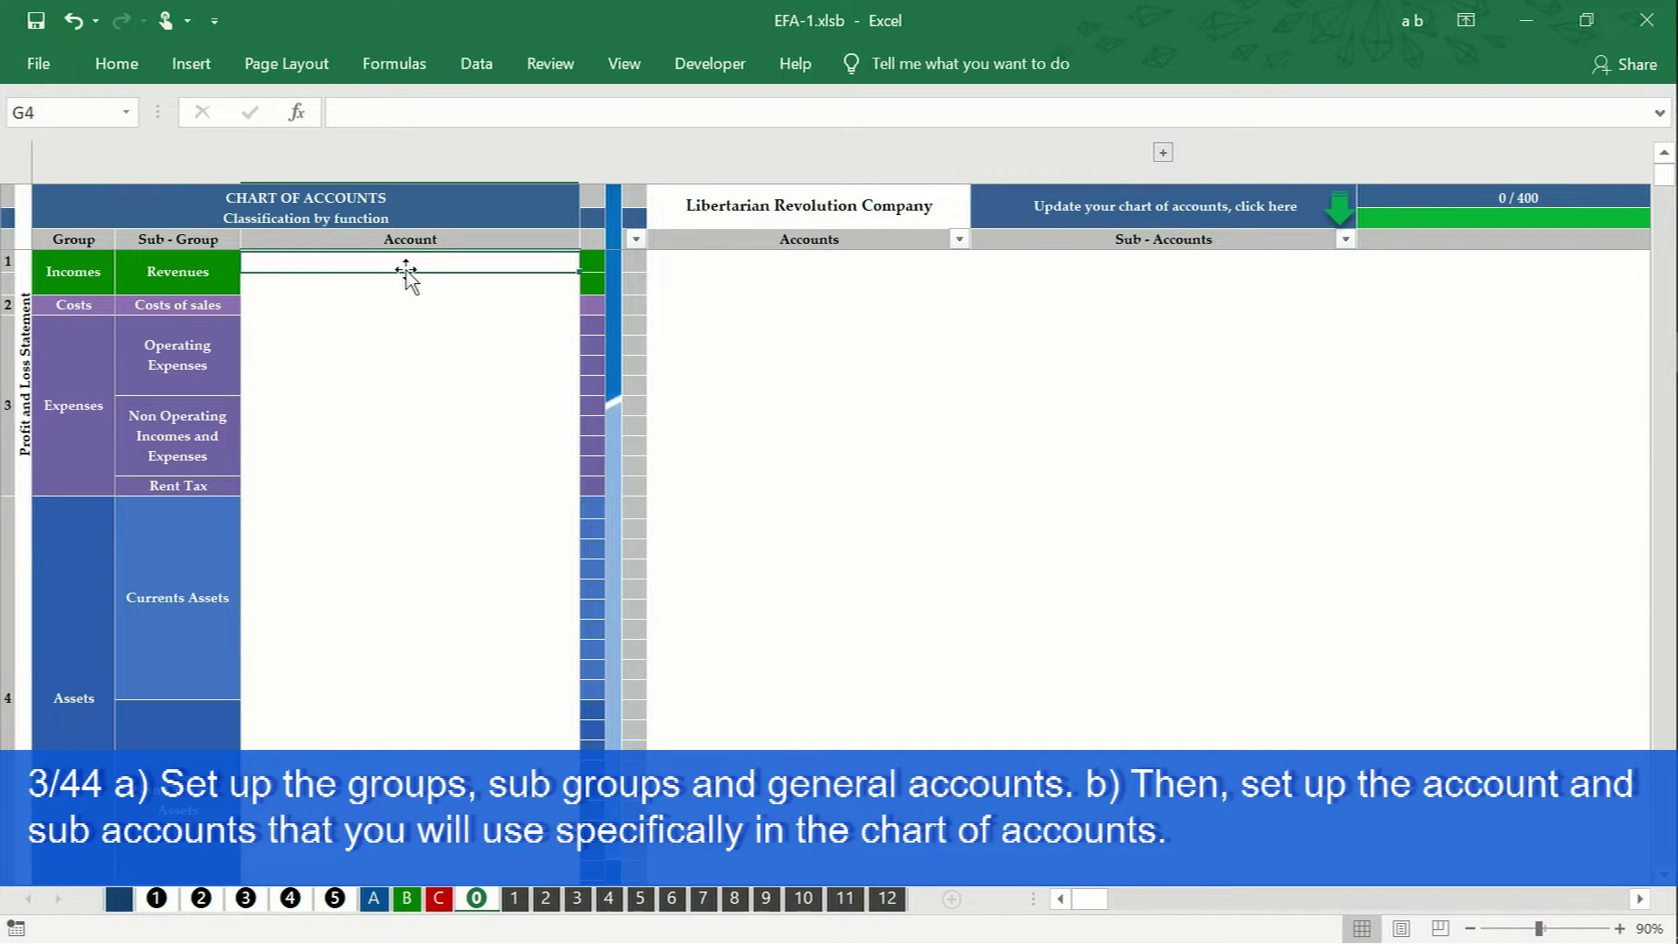
text(Incomes for Goods Solds)
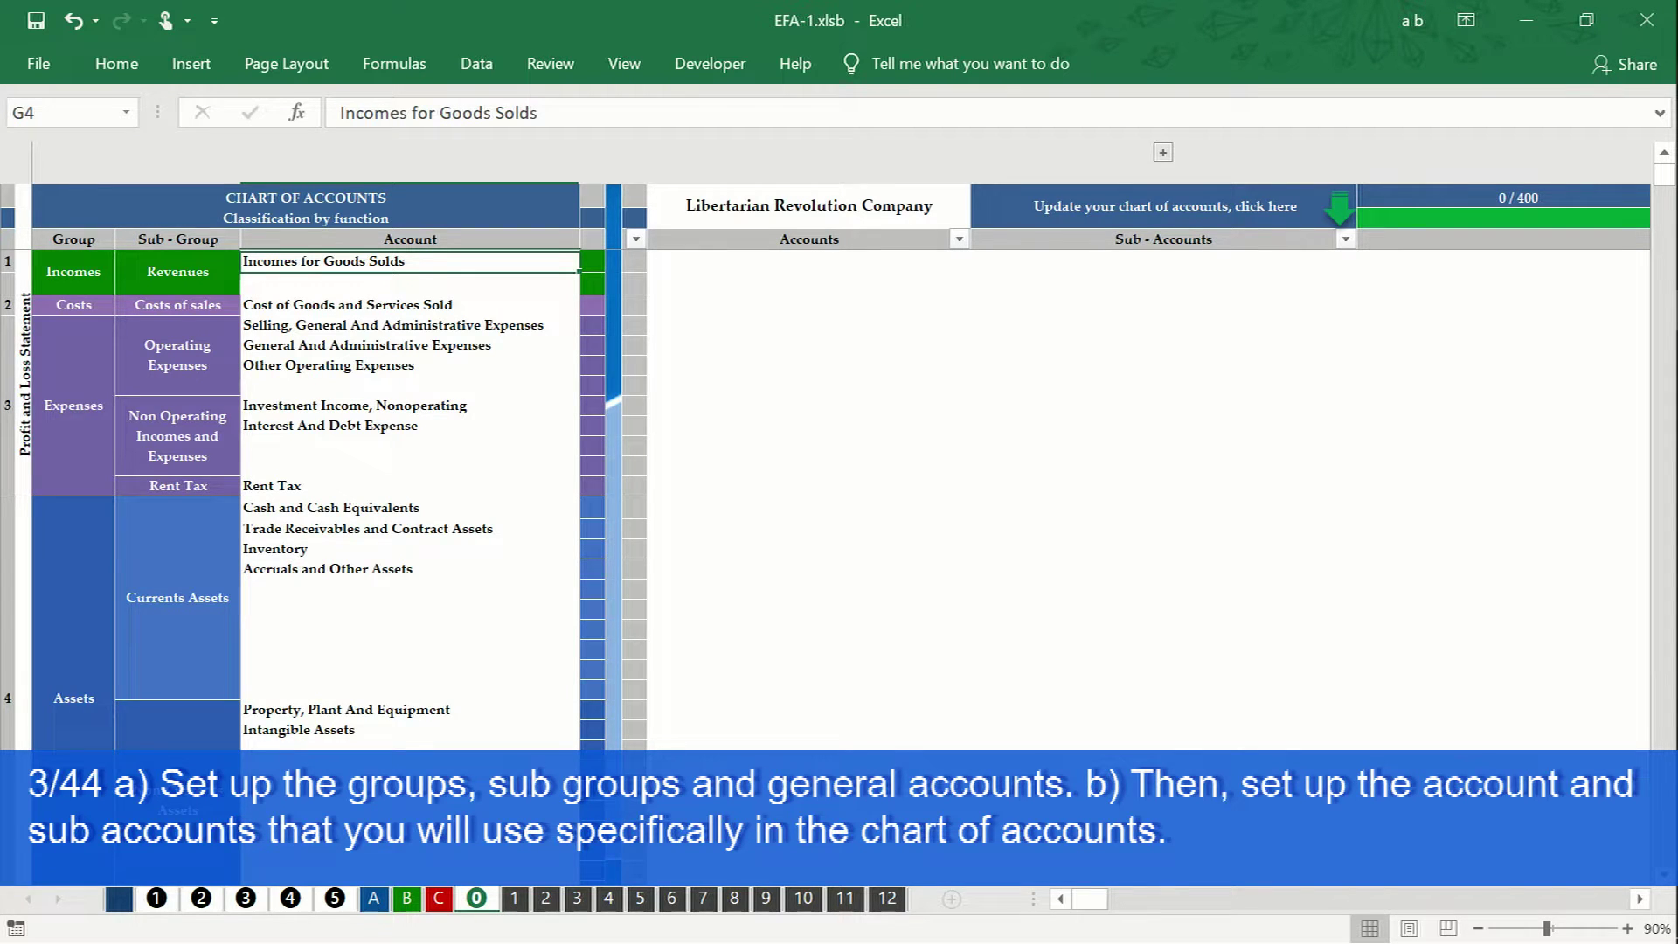
- Paste the Bank of a Libertarian Trust cash sub-account into the first row and assign it to Cash and Cash Equivalents
click(1163, 261)
key(ctrl+v)
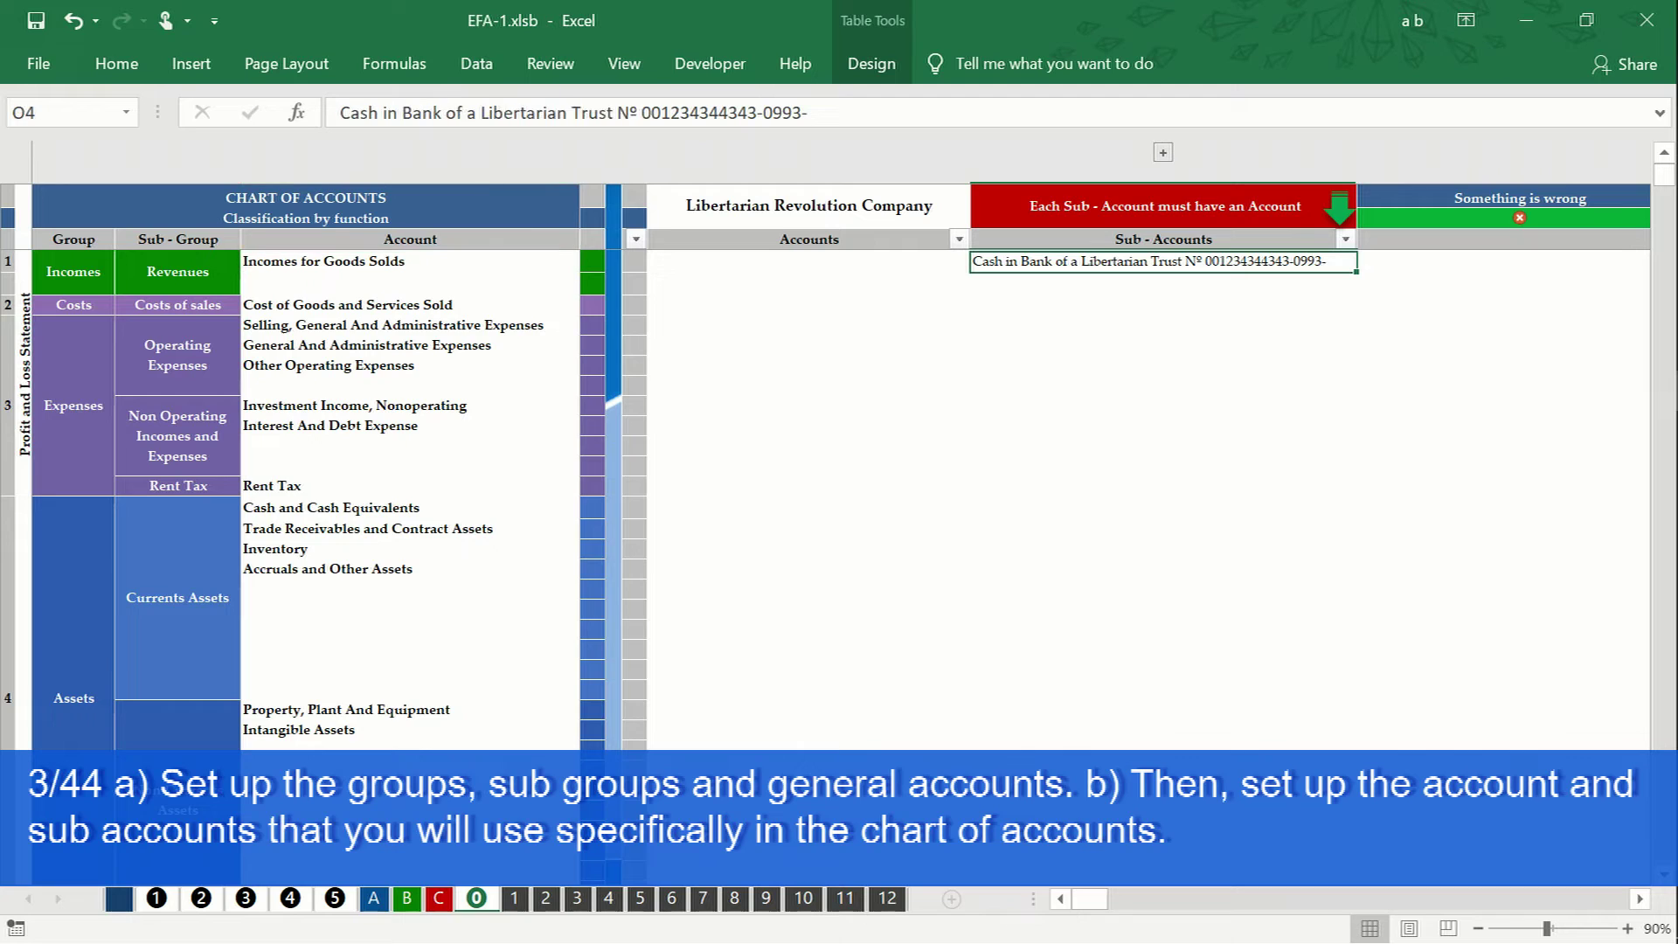
click(808, 261)
key(alt+Down)
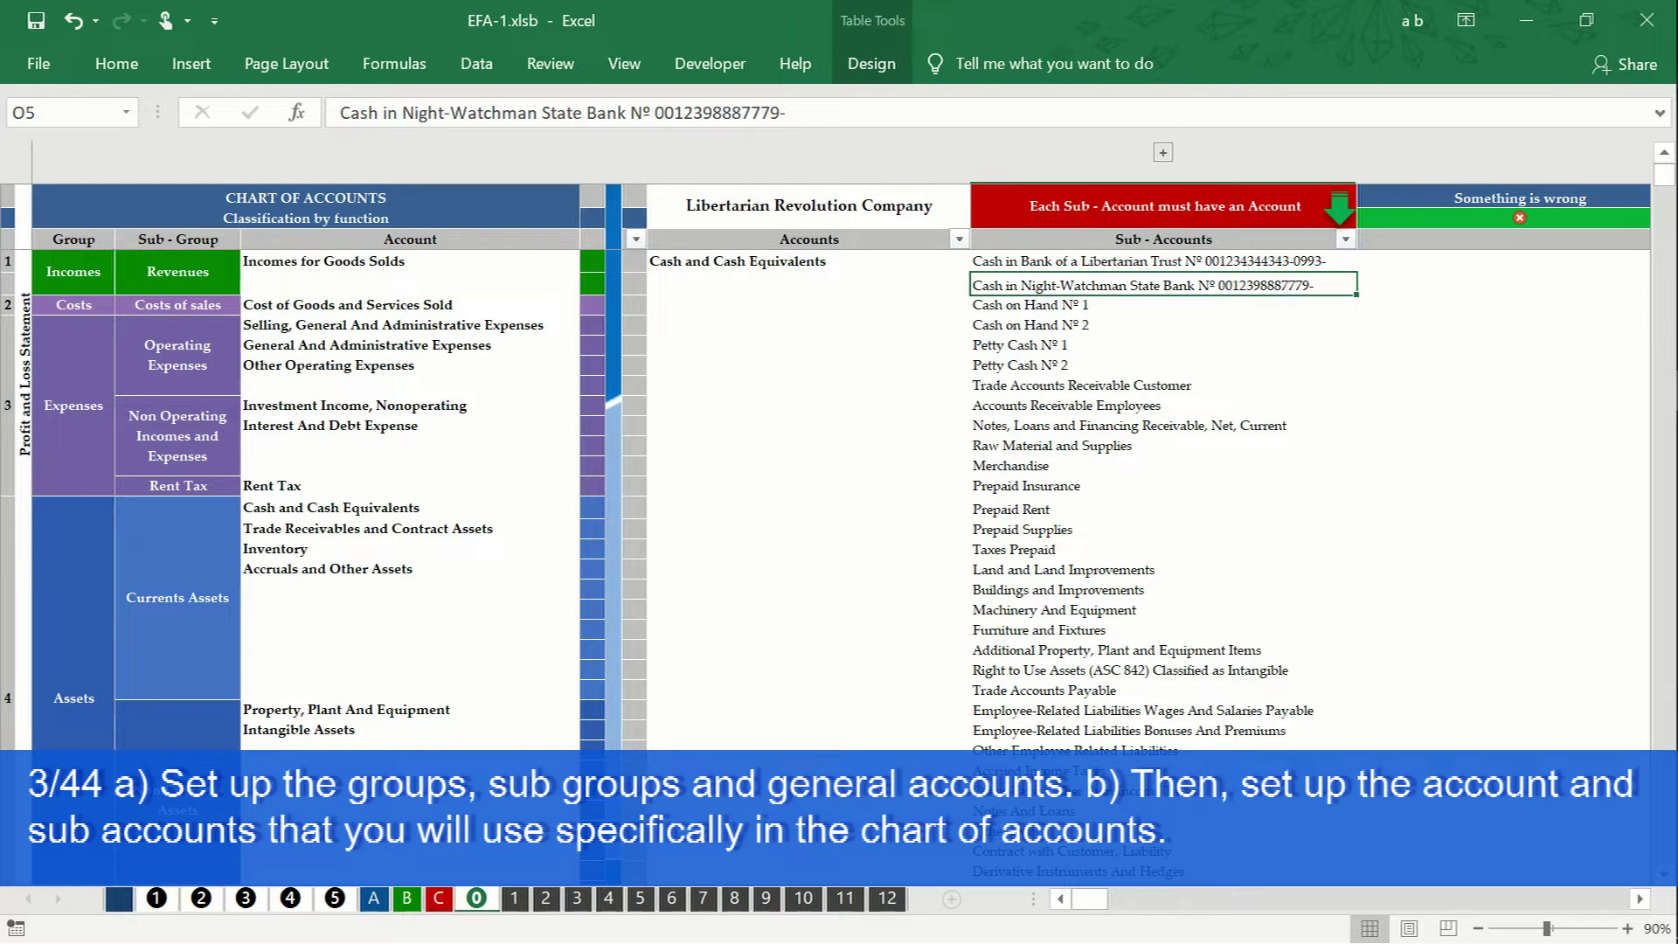
- Assign the Night-Watchman State Bank cash sub-account to the Cash and Cash Equivalents account
key(Left)
click(982, 284)
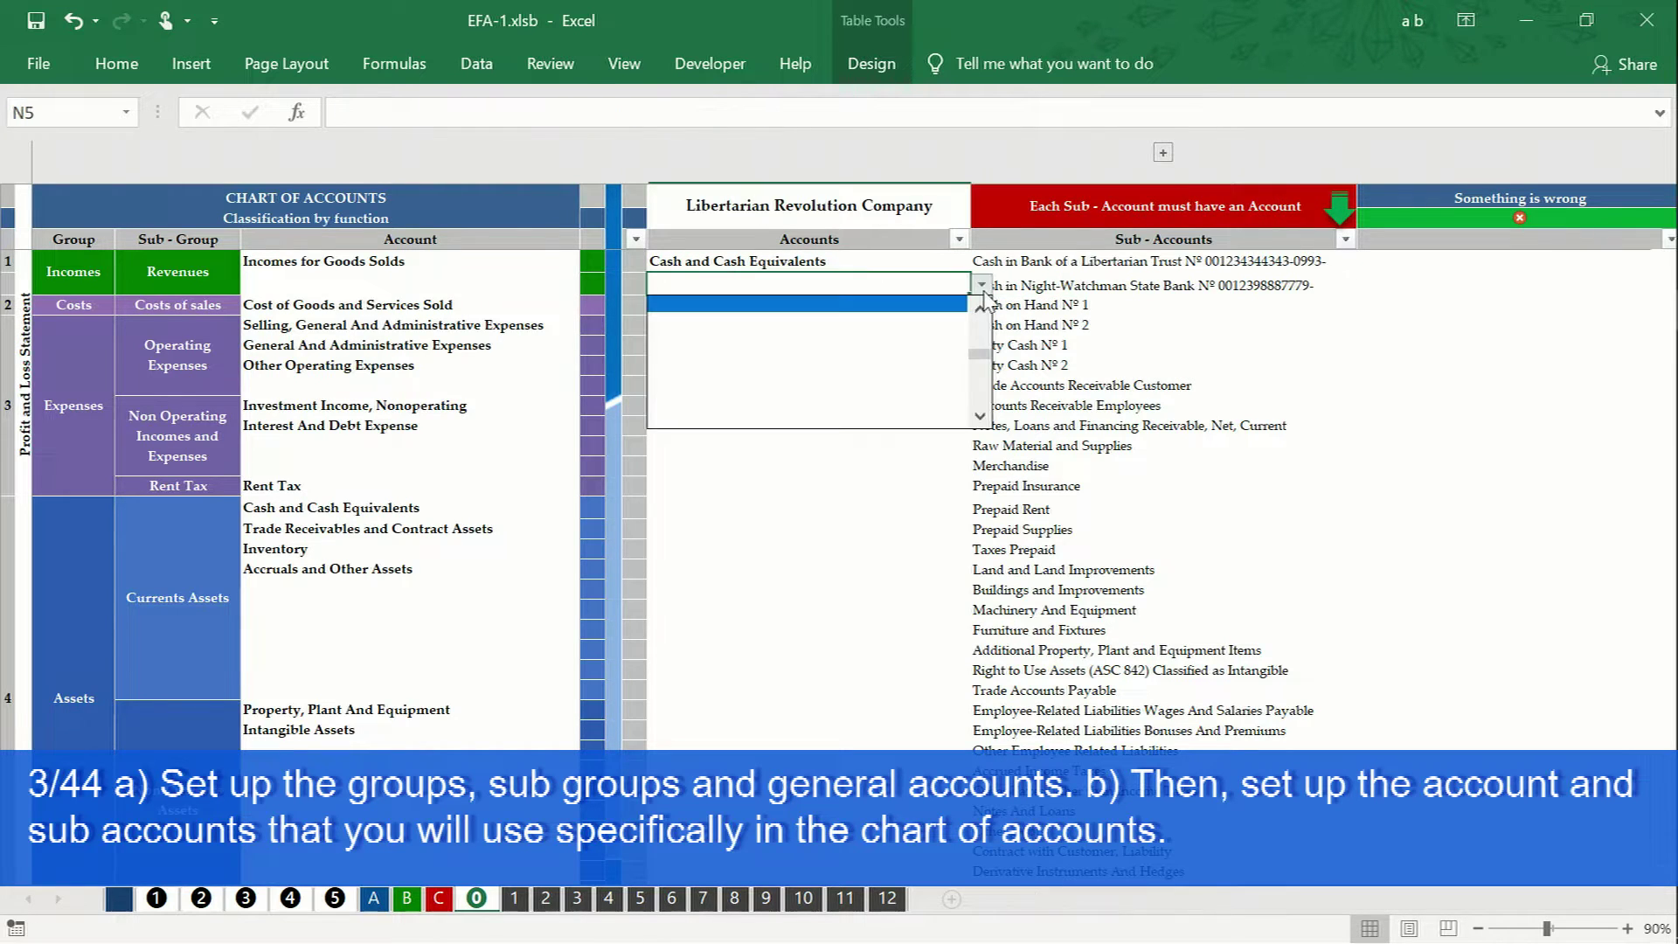
click(980, 309)
click(980, 309)
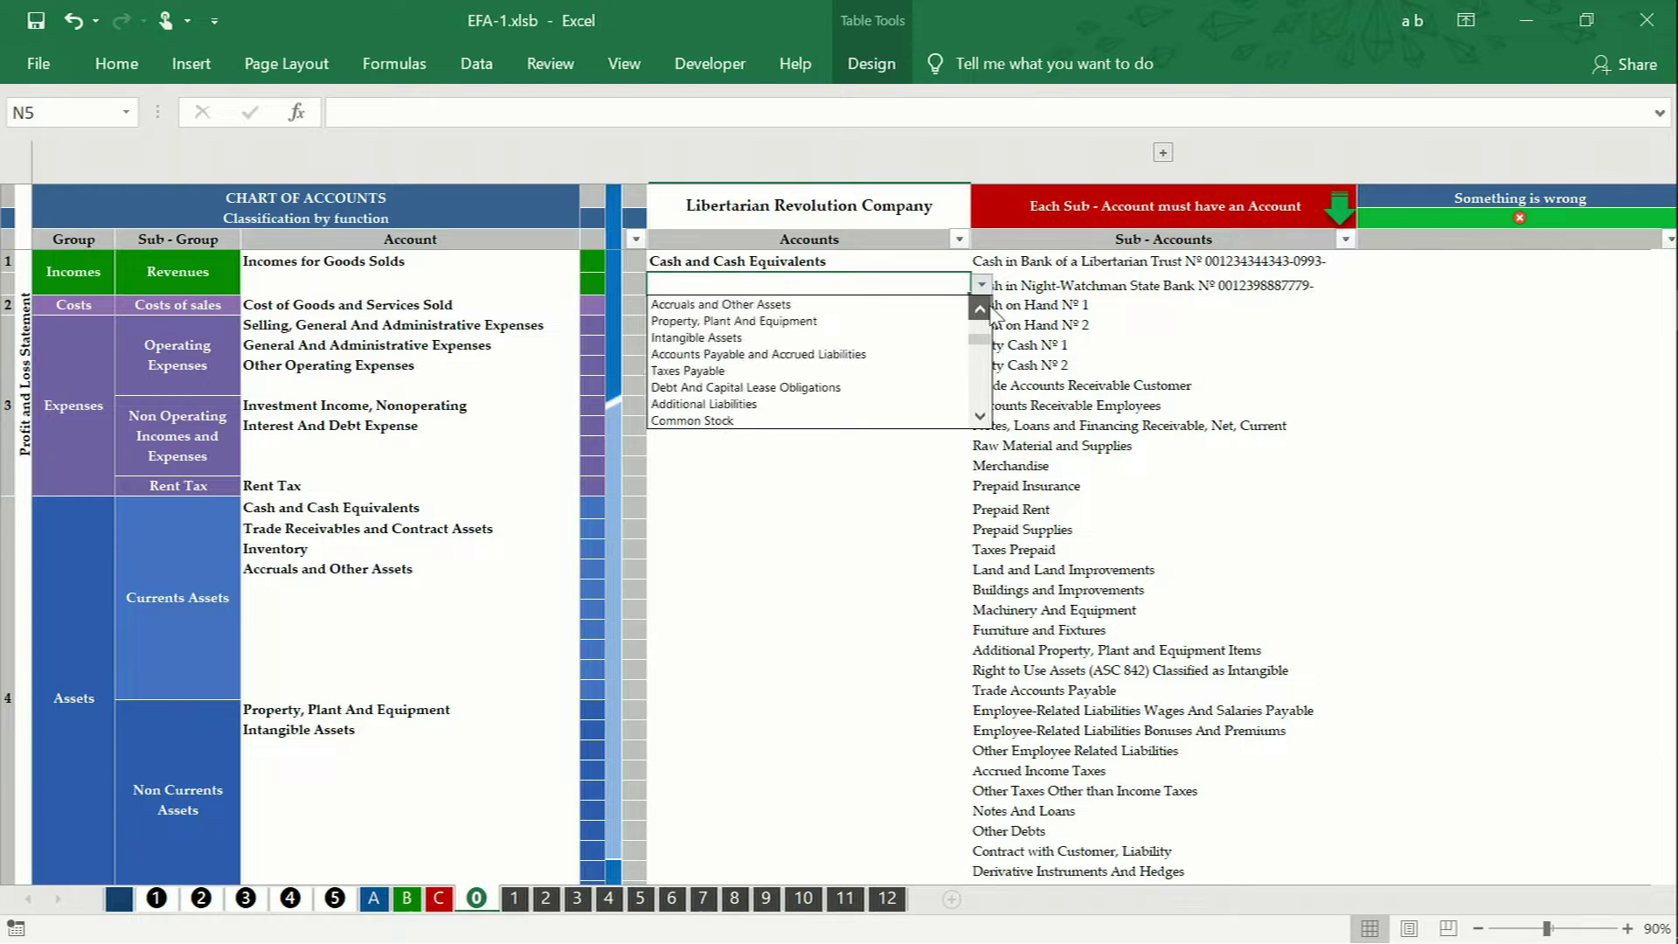
click(980, 417)
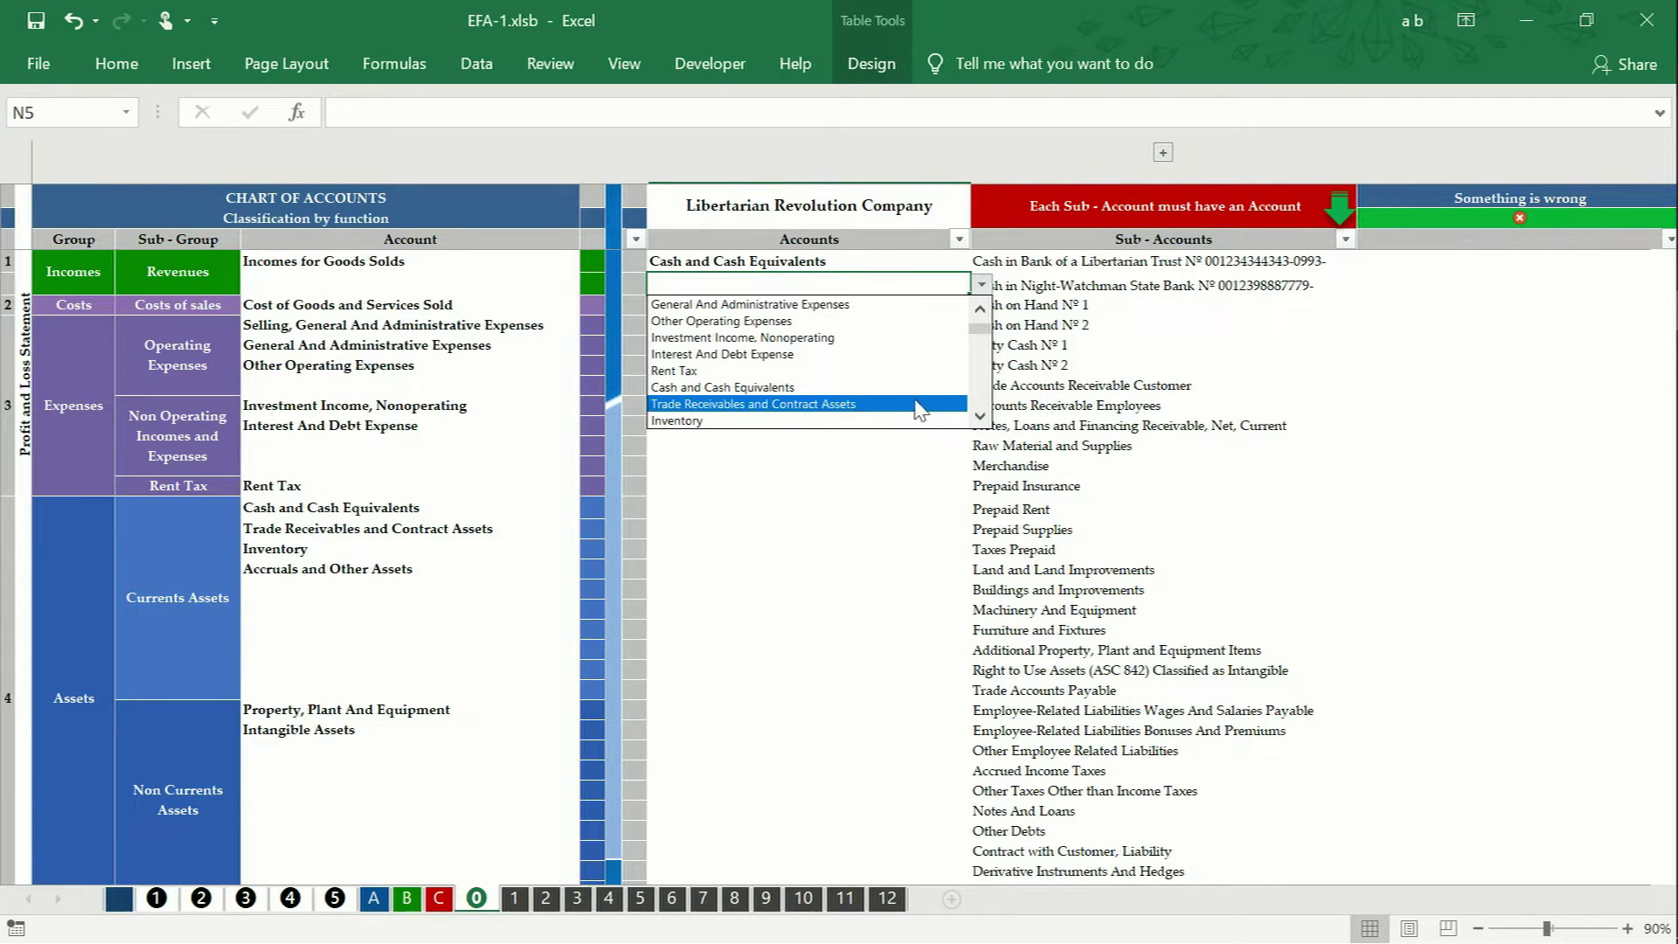
click(905, 390)
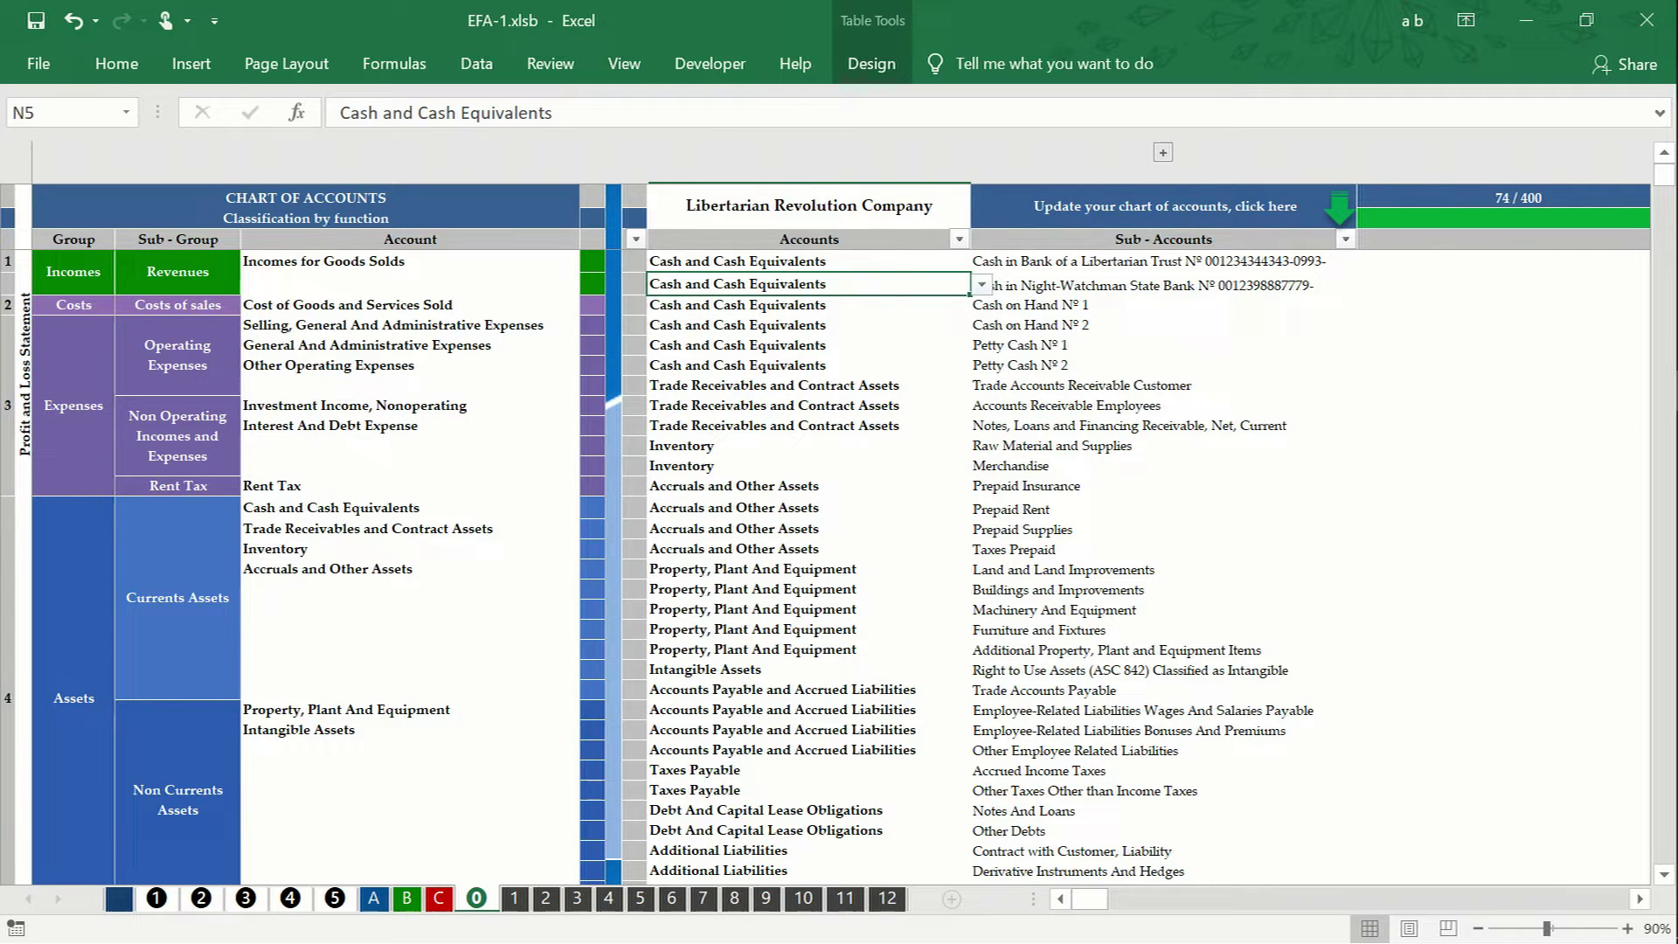
click(897, 256)
text(Cash and Cash Equivalents)
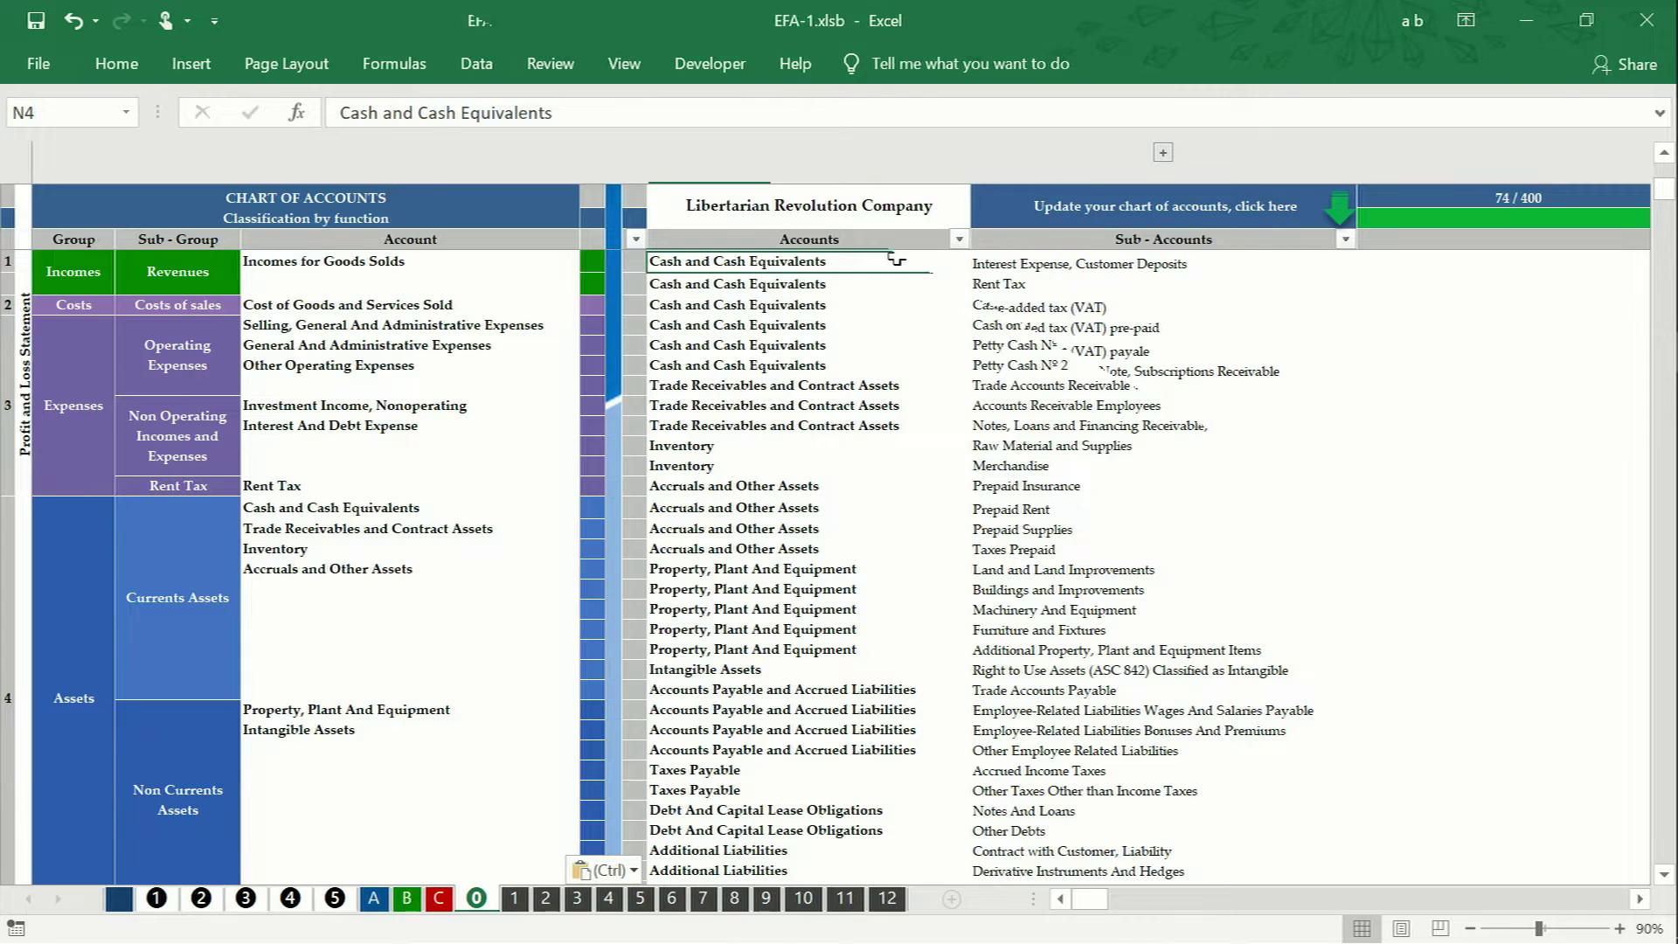
- Choose Accumulated as the cumulative or partial approach in Additional Setup No. 2
scroll(612, 524, down, 20)
click(289, 461)
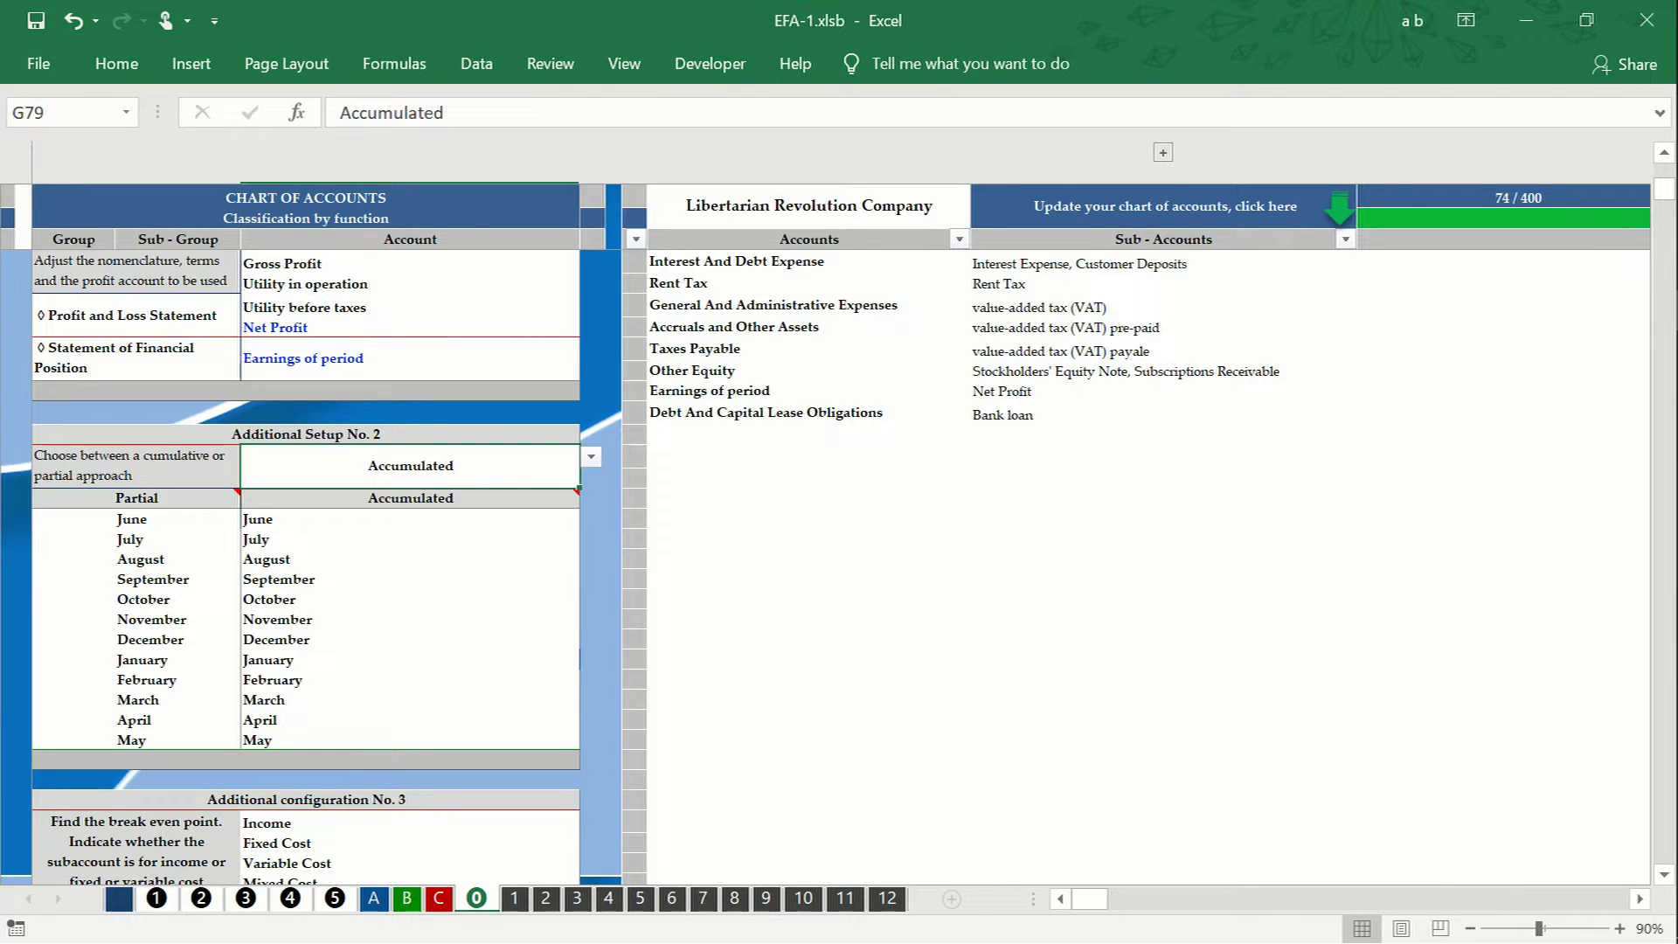
click(411, 497)
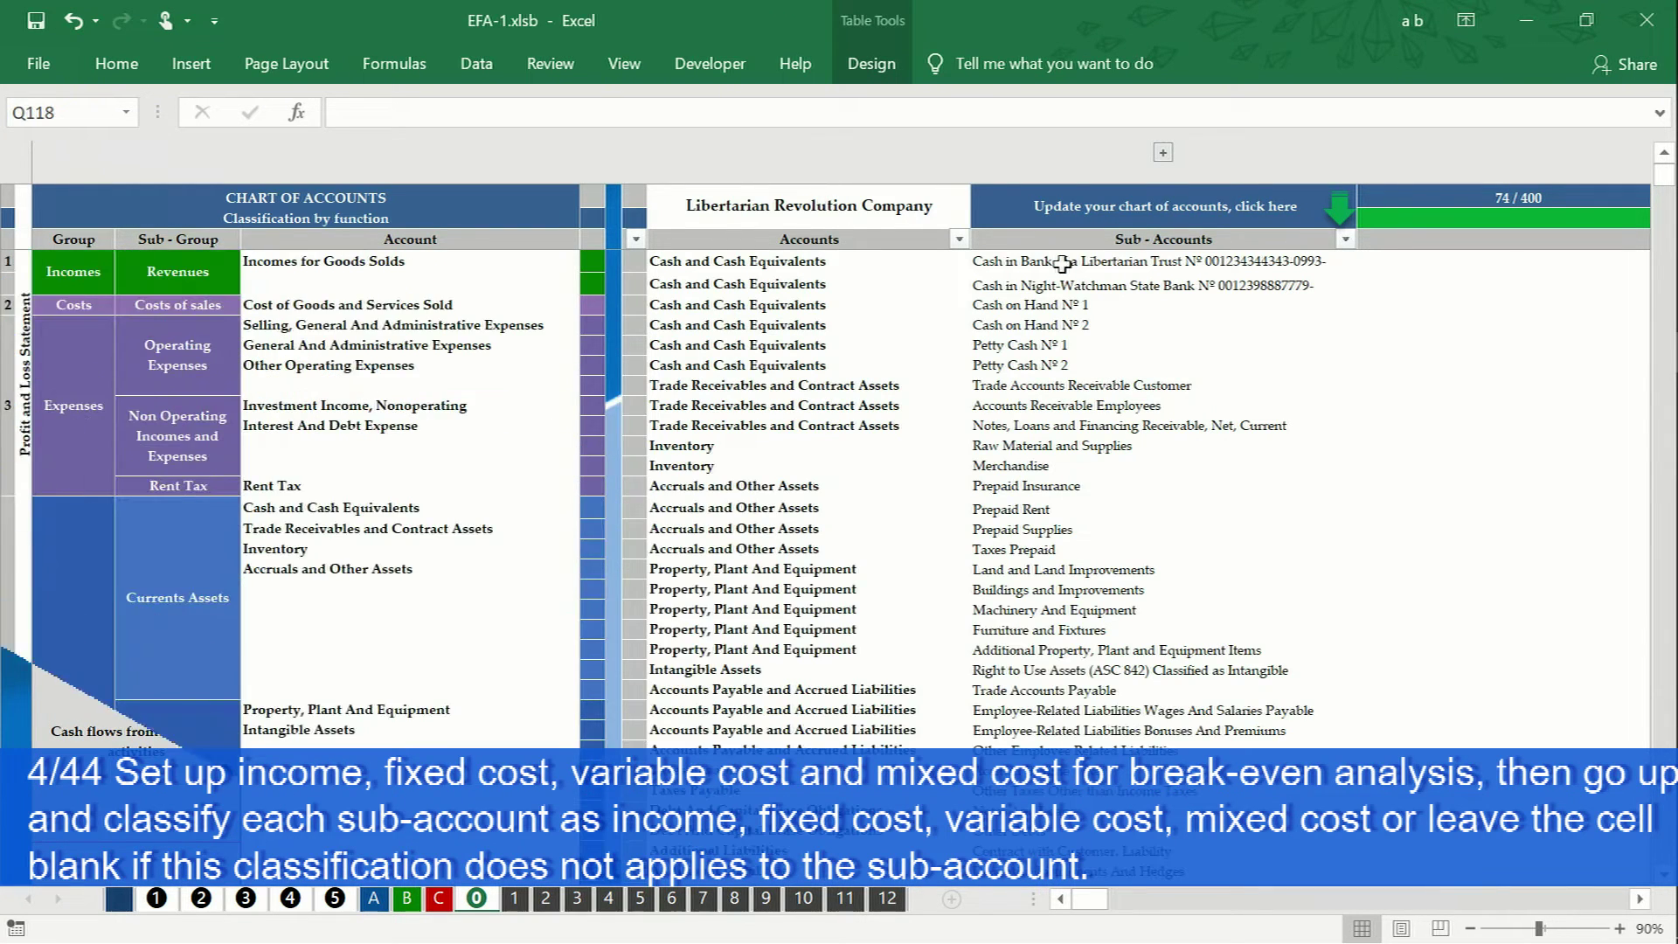
- Reveal the grouped extra columns and examine how each sub-account is classified for the break-even point analysis
click(1164, 154)
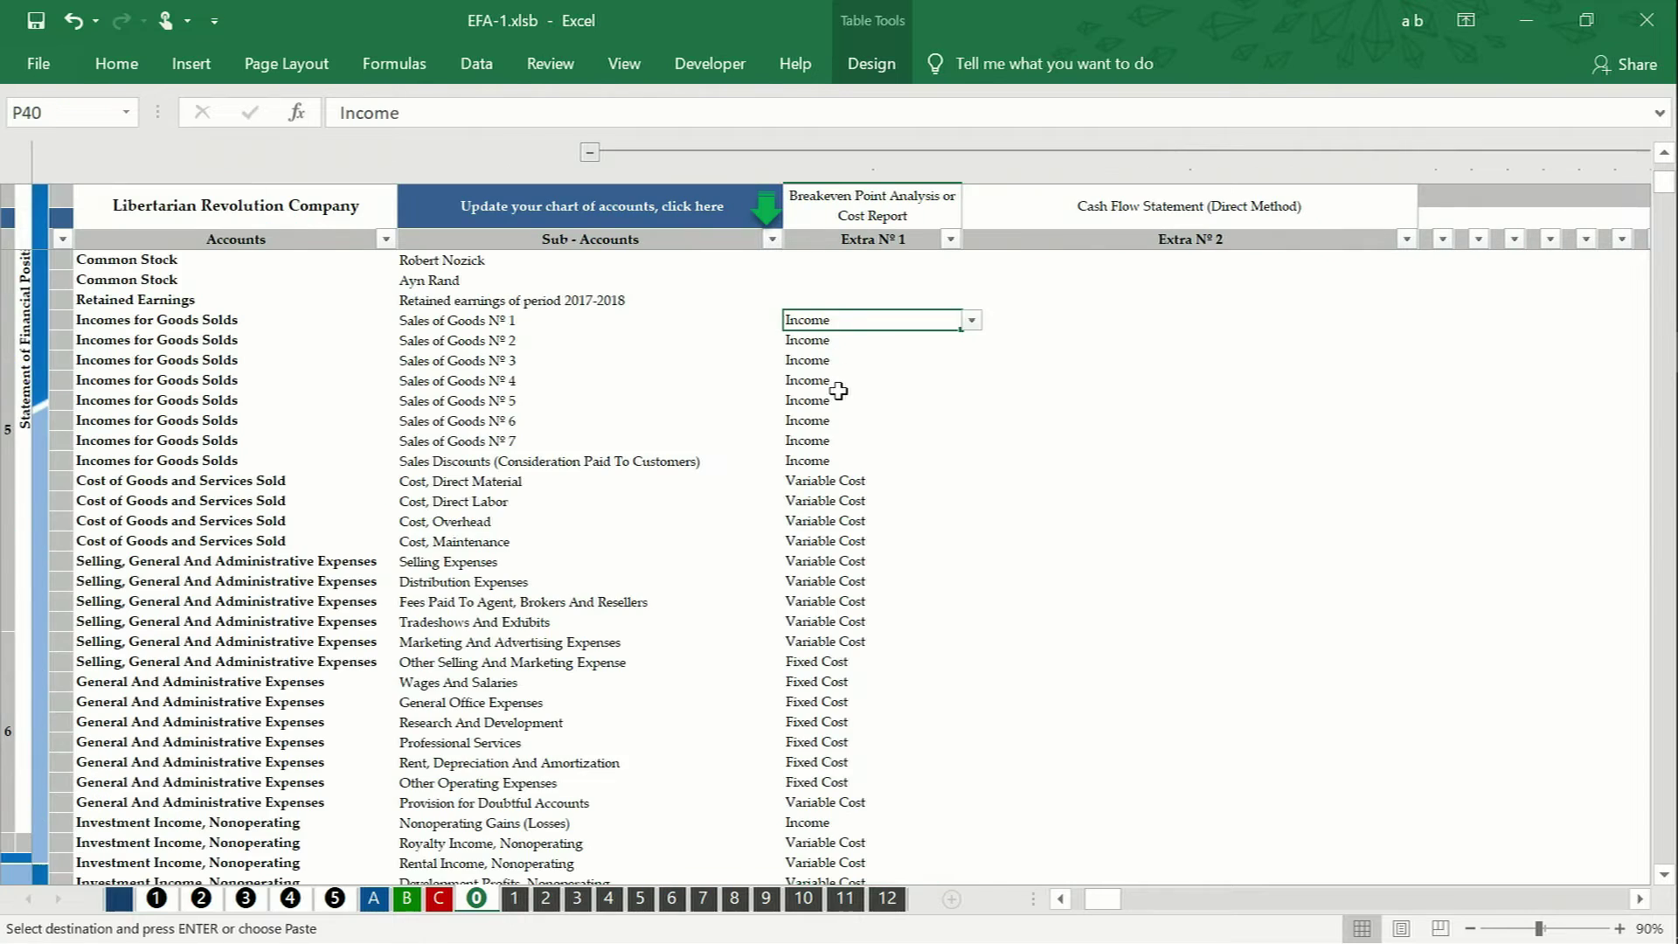
scroll(834, 376, down, 2)
scroll(837, 394, down, 1)
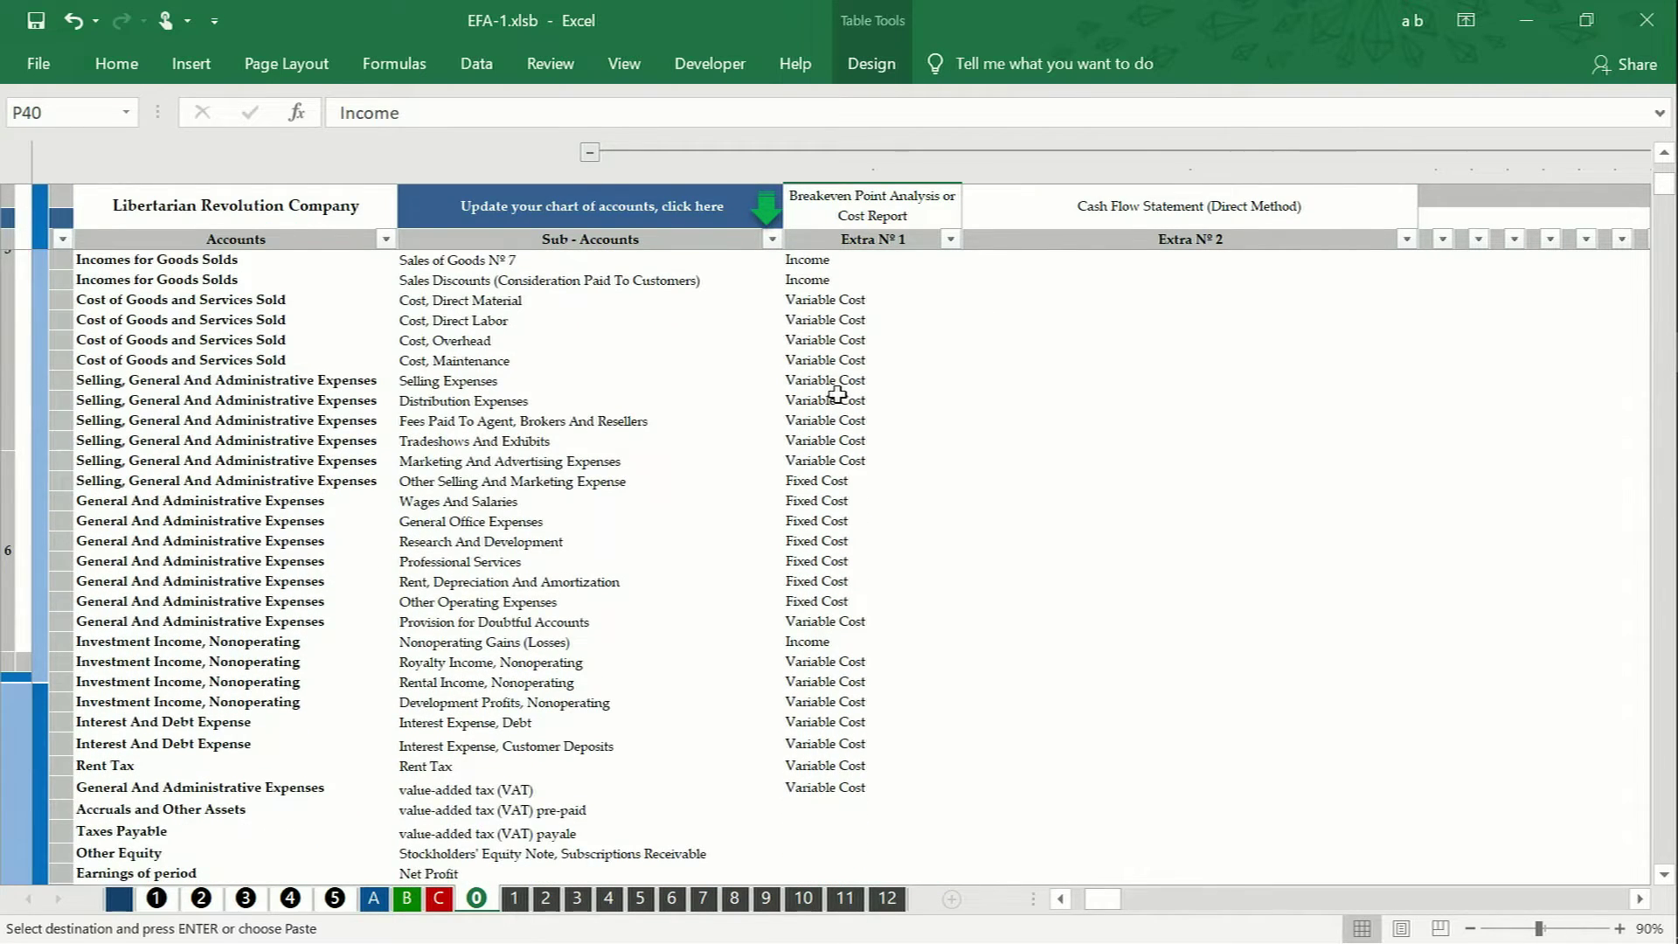
scroll(837, 394, down, 2)
scroll(837, 394, down, 2)
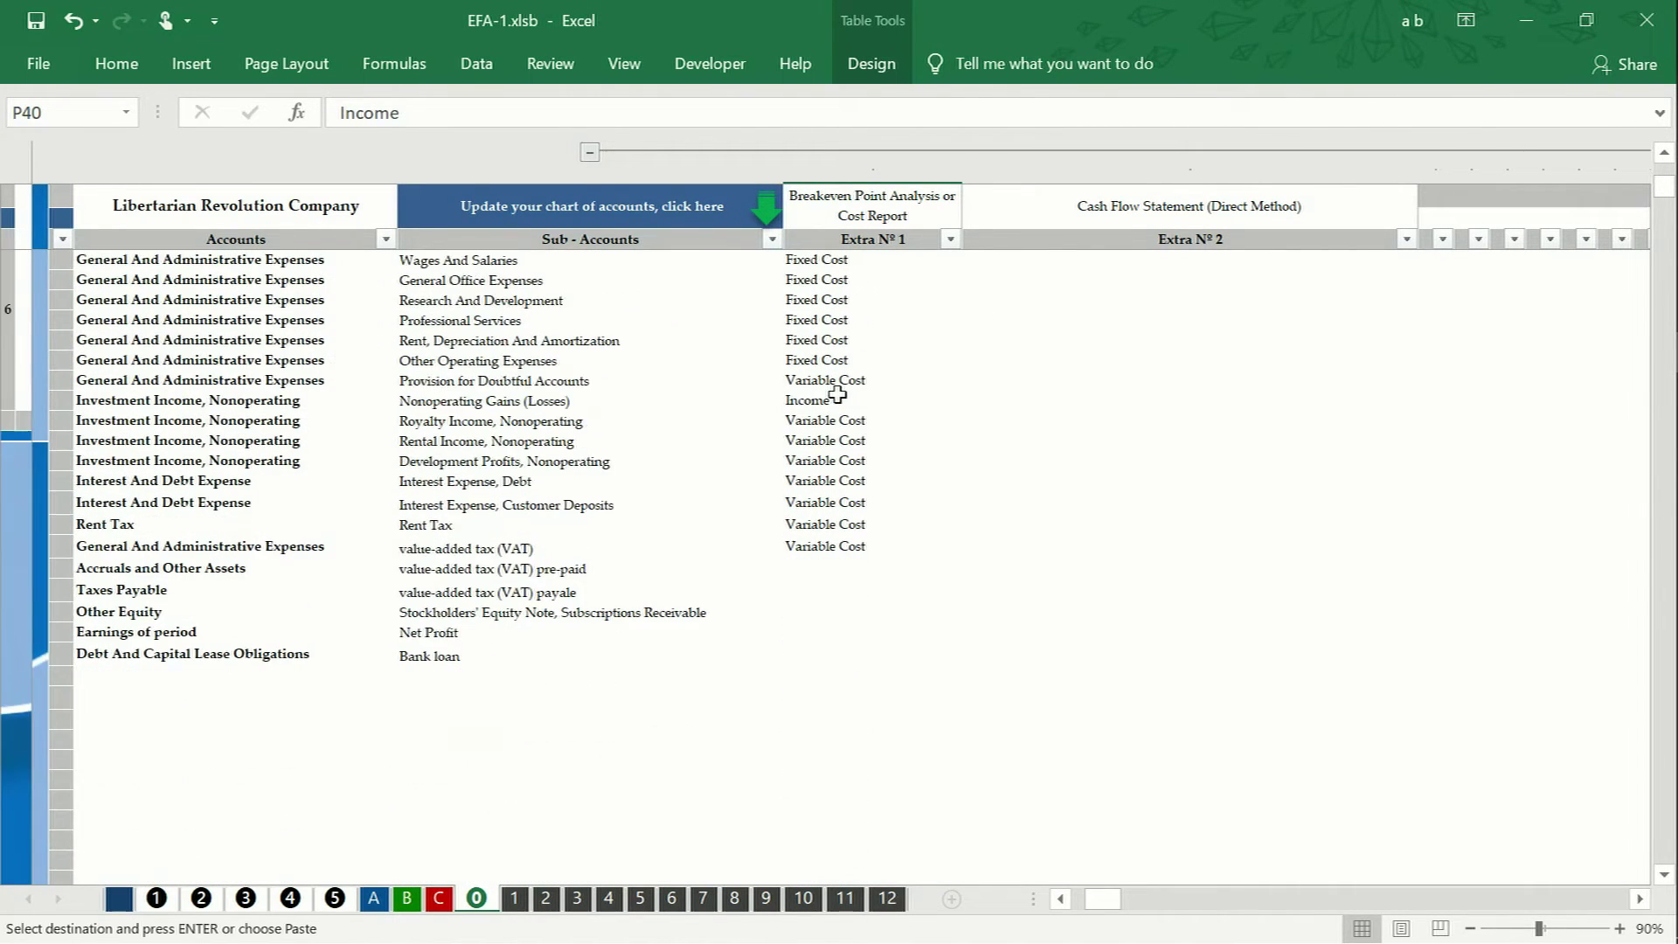
click(817, 547)
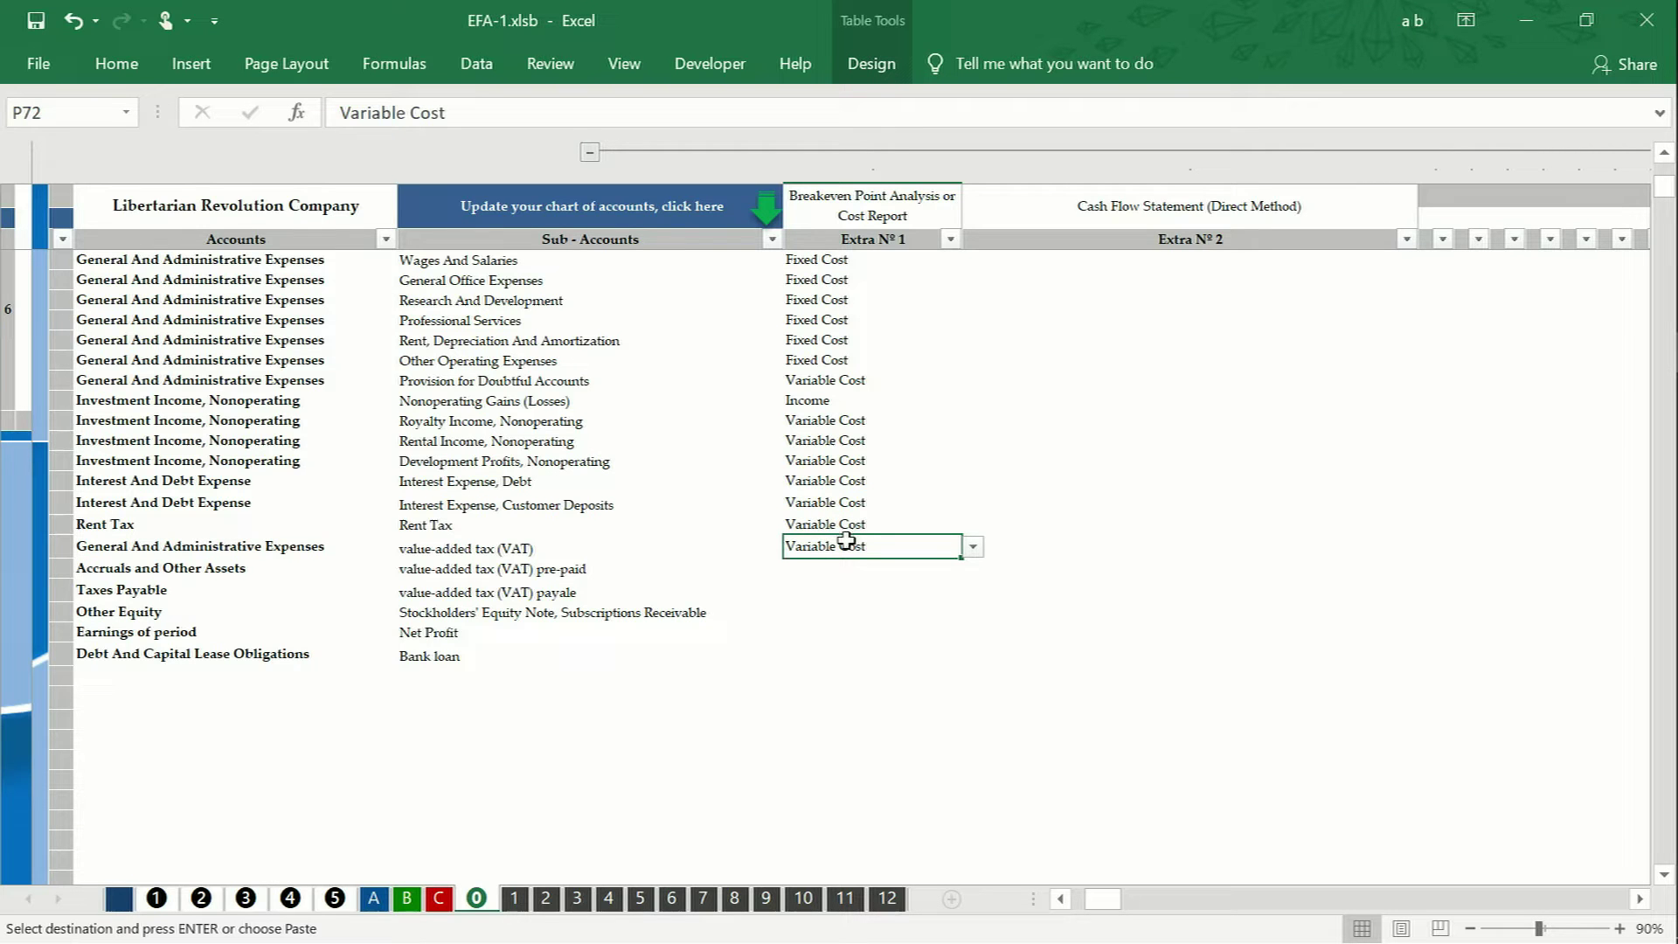
scroll(846, 541, up, 6)
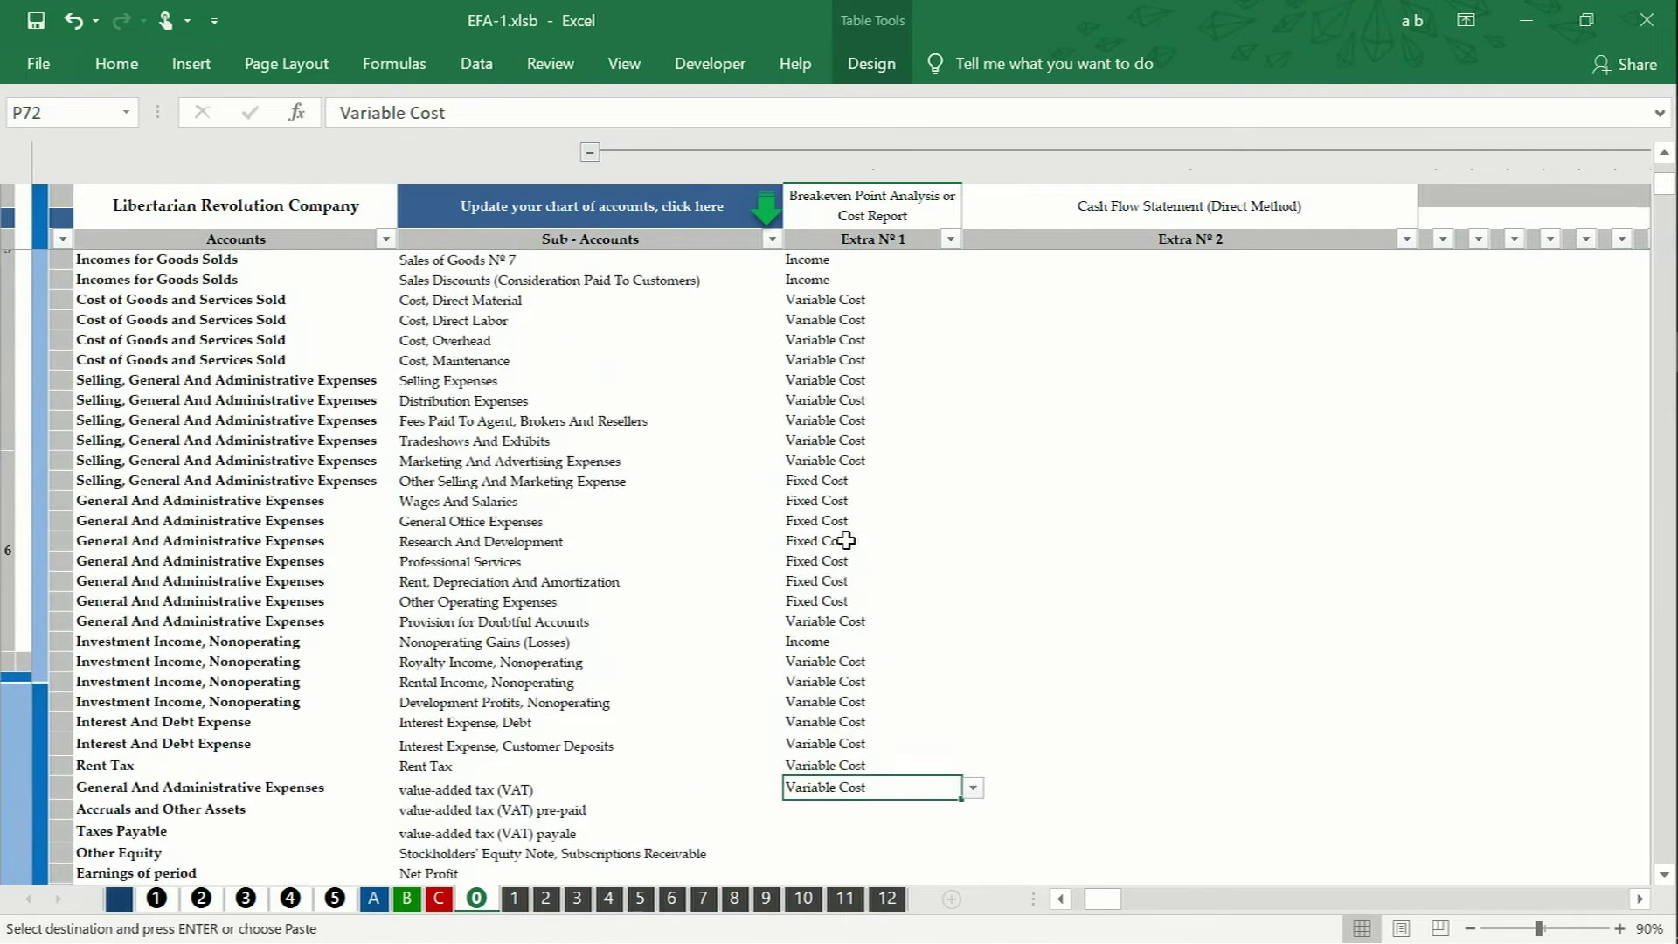
scroll(846, 541, up, 5)
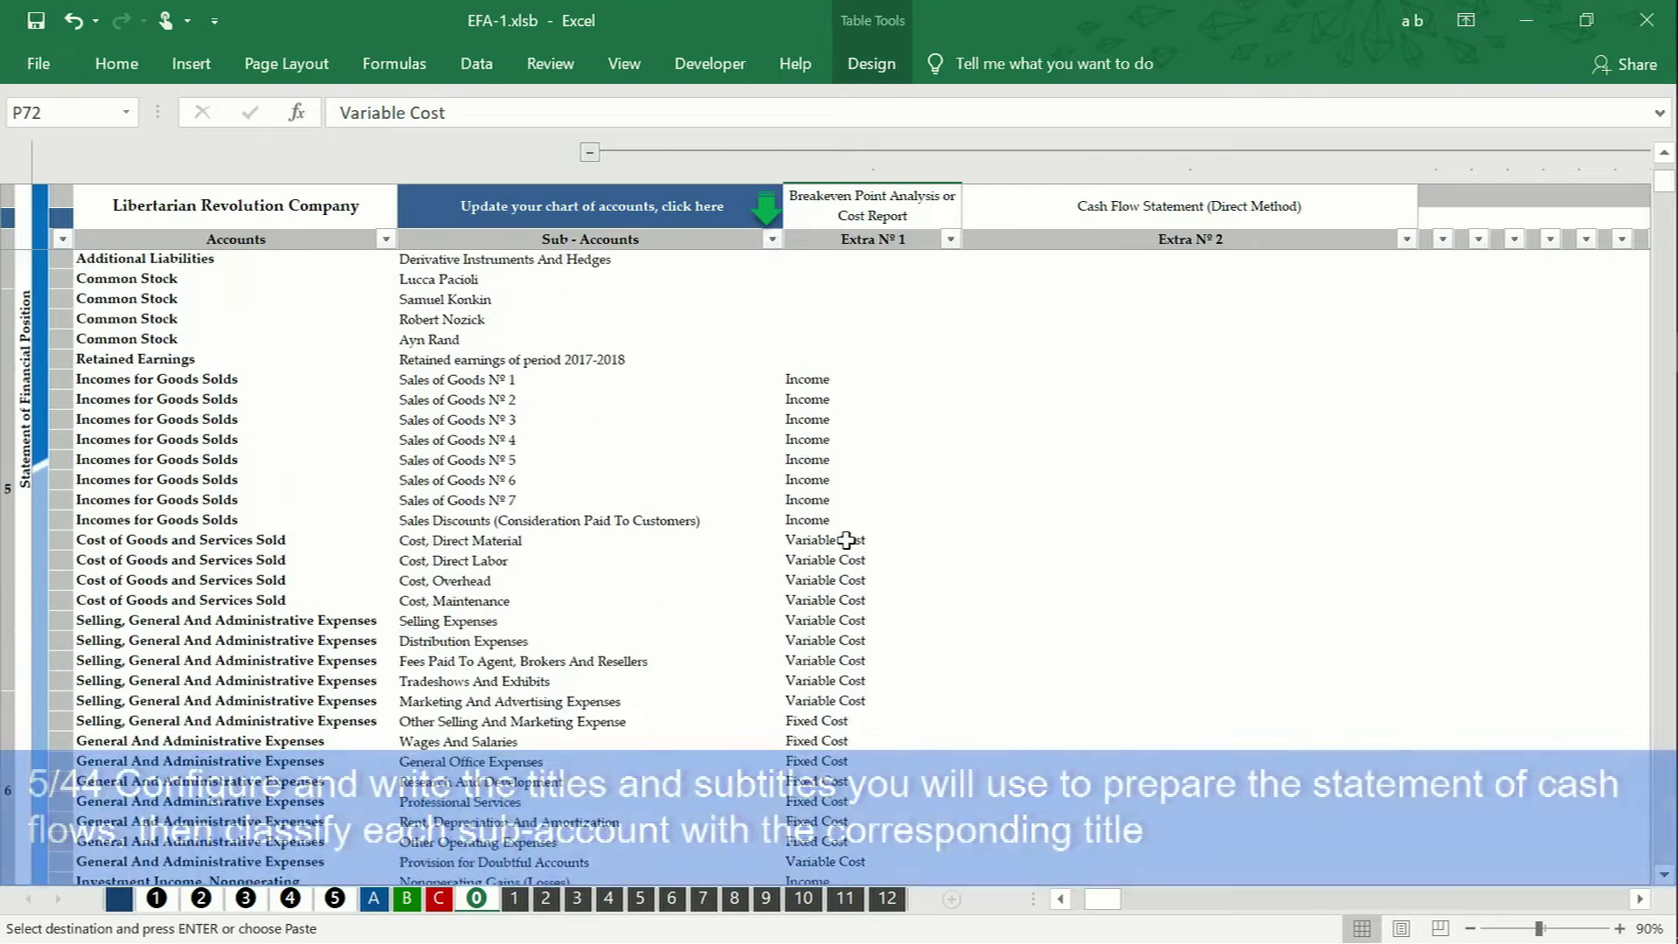
scroll(846, 541, up, 3)
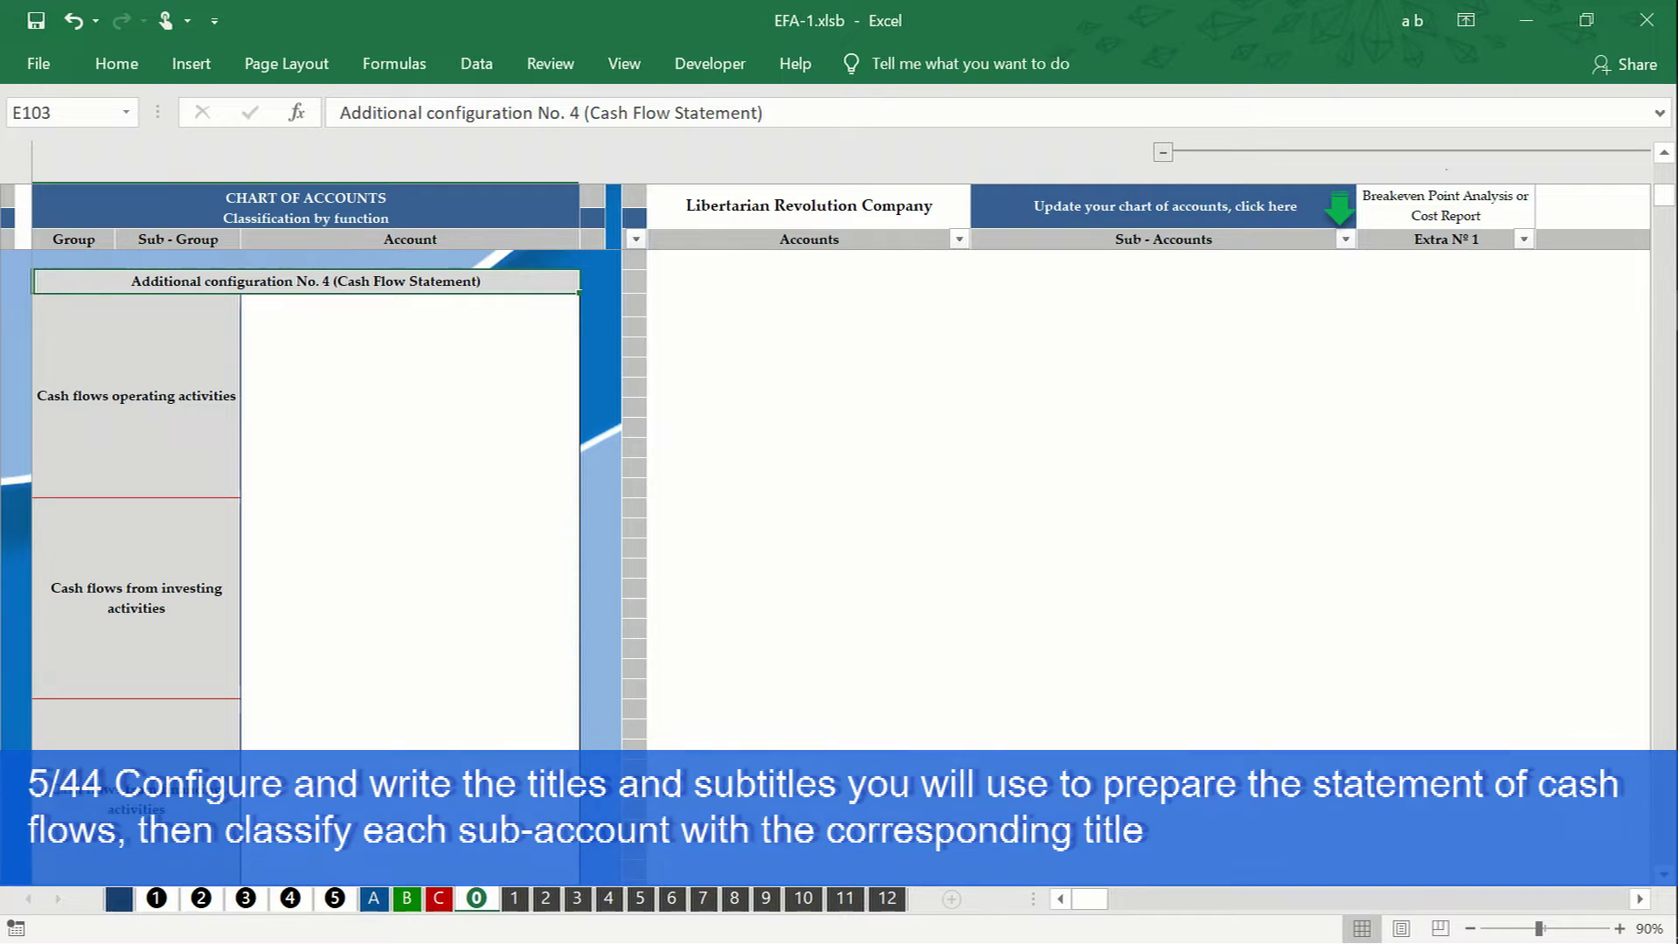
- Paste the cash flow titles for operating, investing and financing activities into Additional configuration No. 4
key(ctrl+c)
key(ctrl+v)
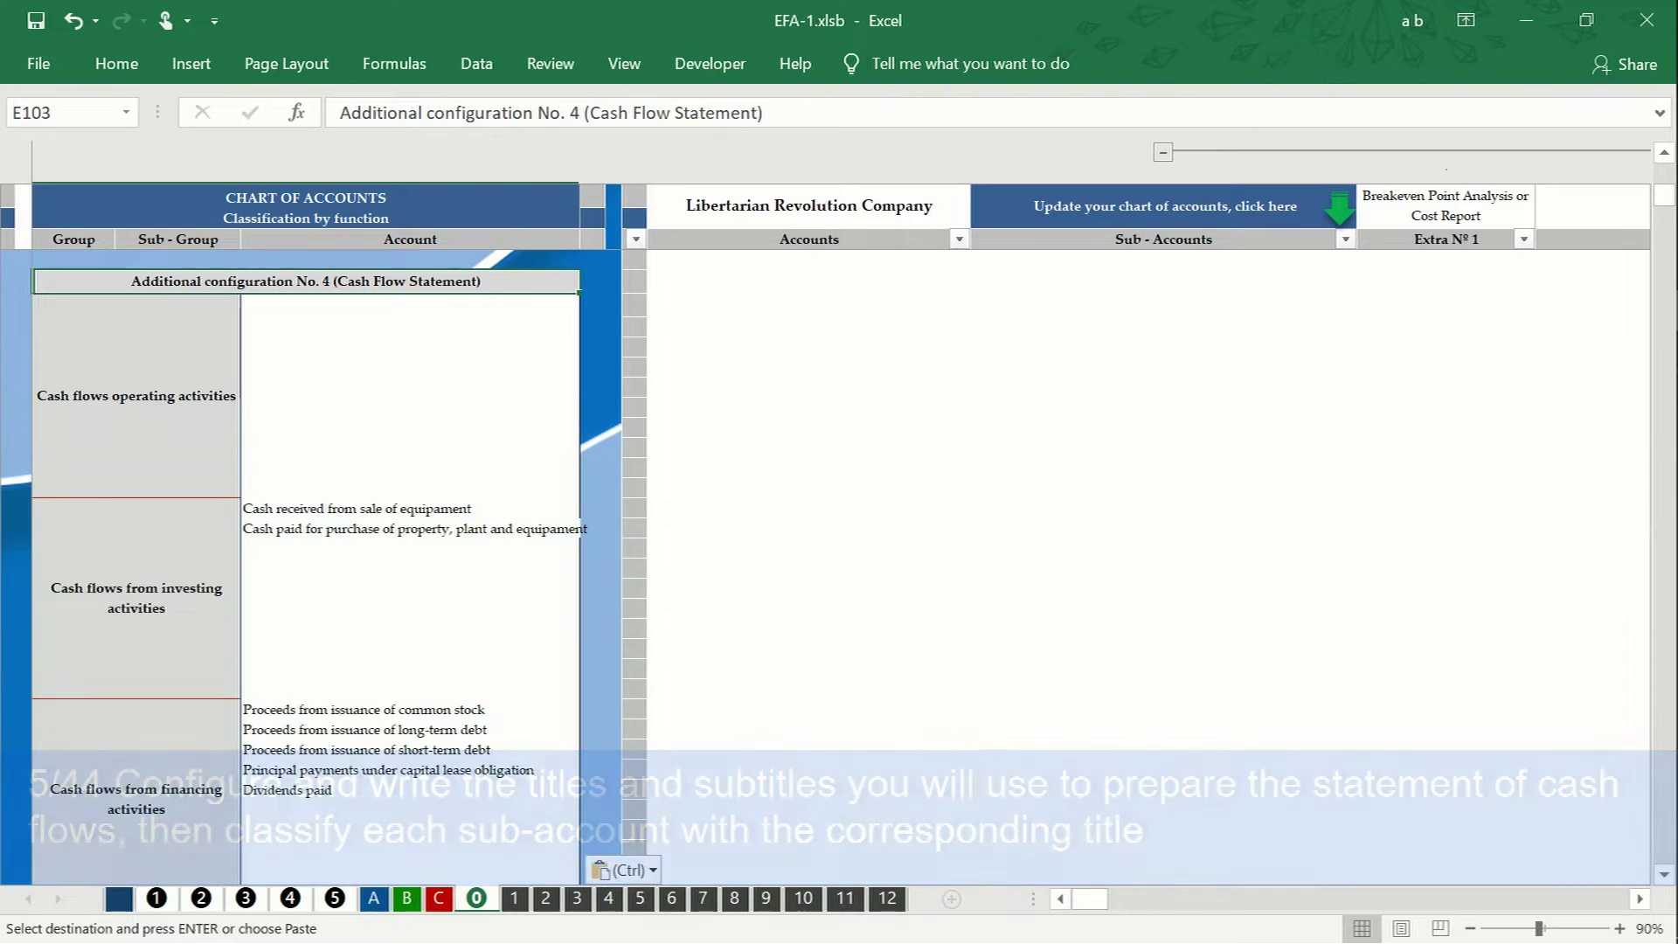
click(448, 305)
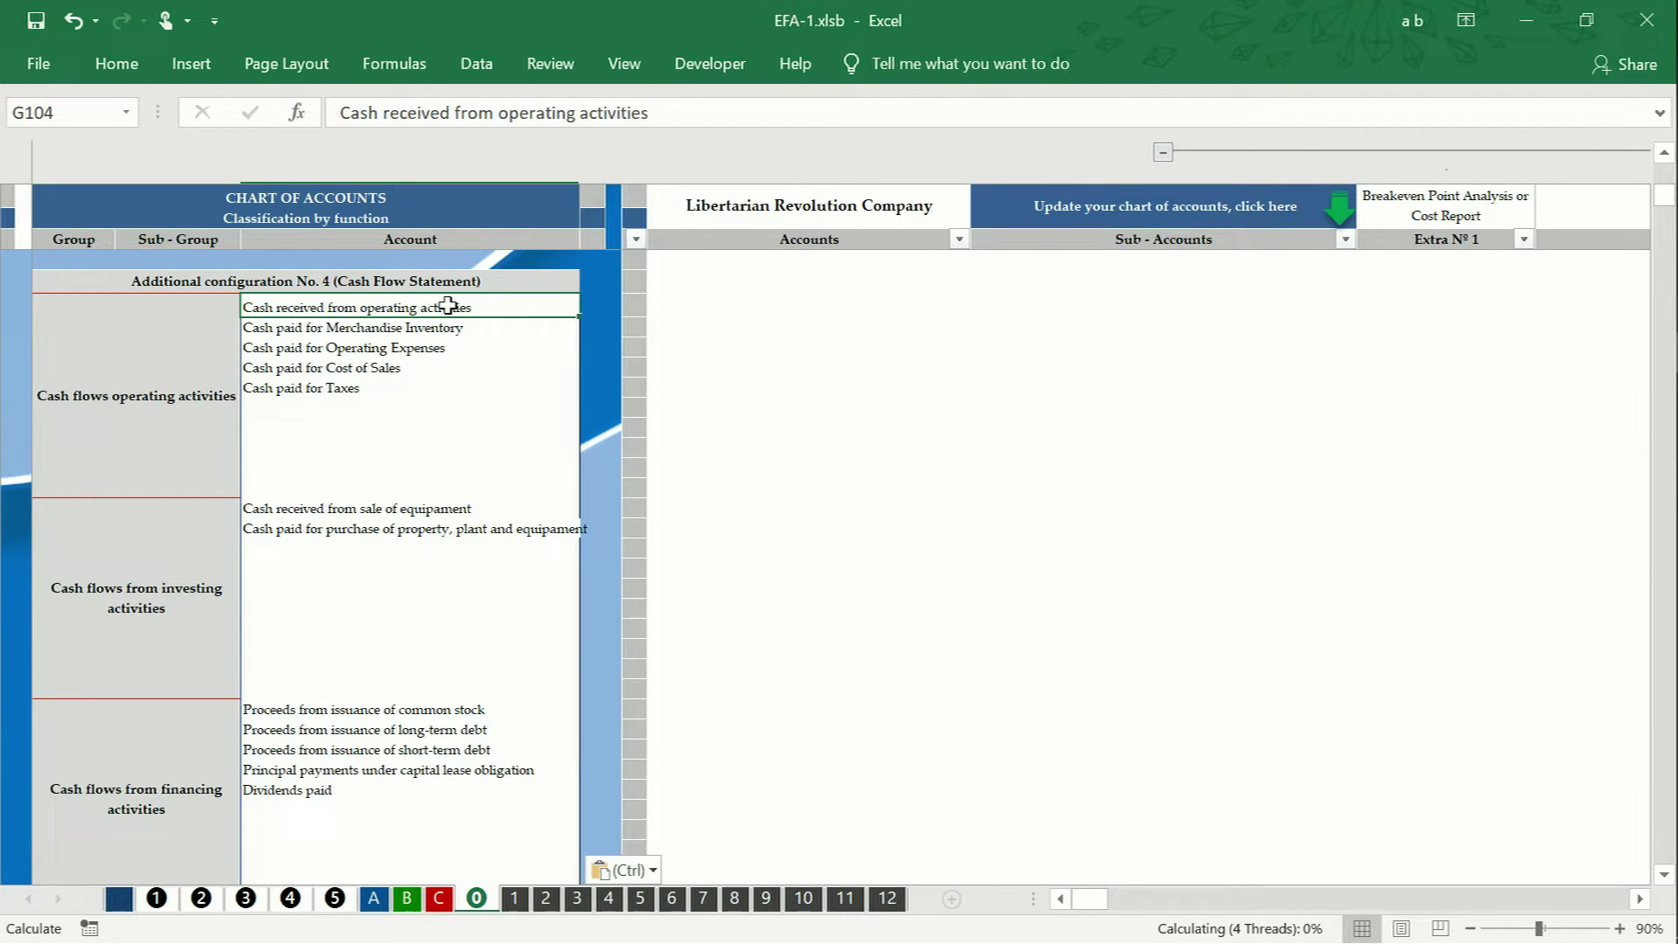
click(500, 277)
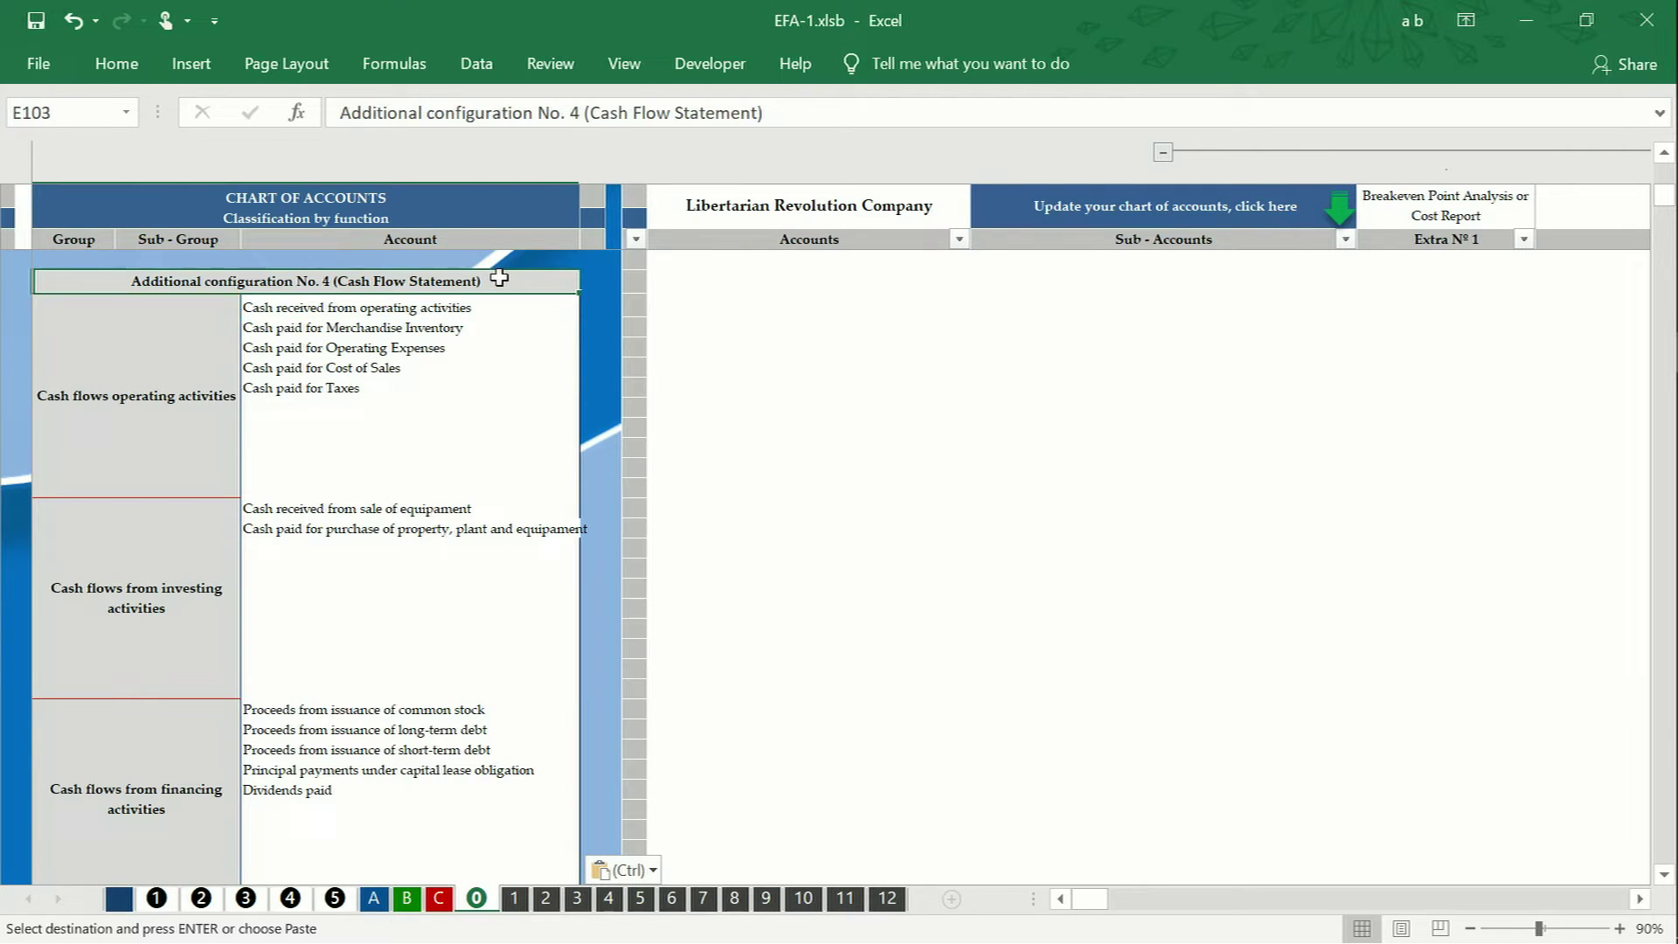
click(499, 277)
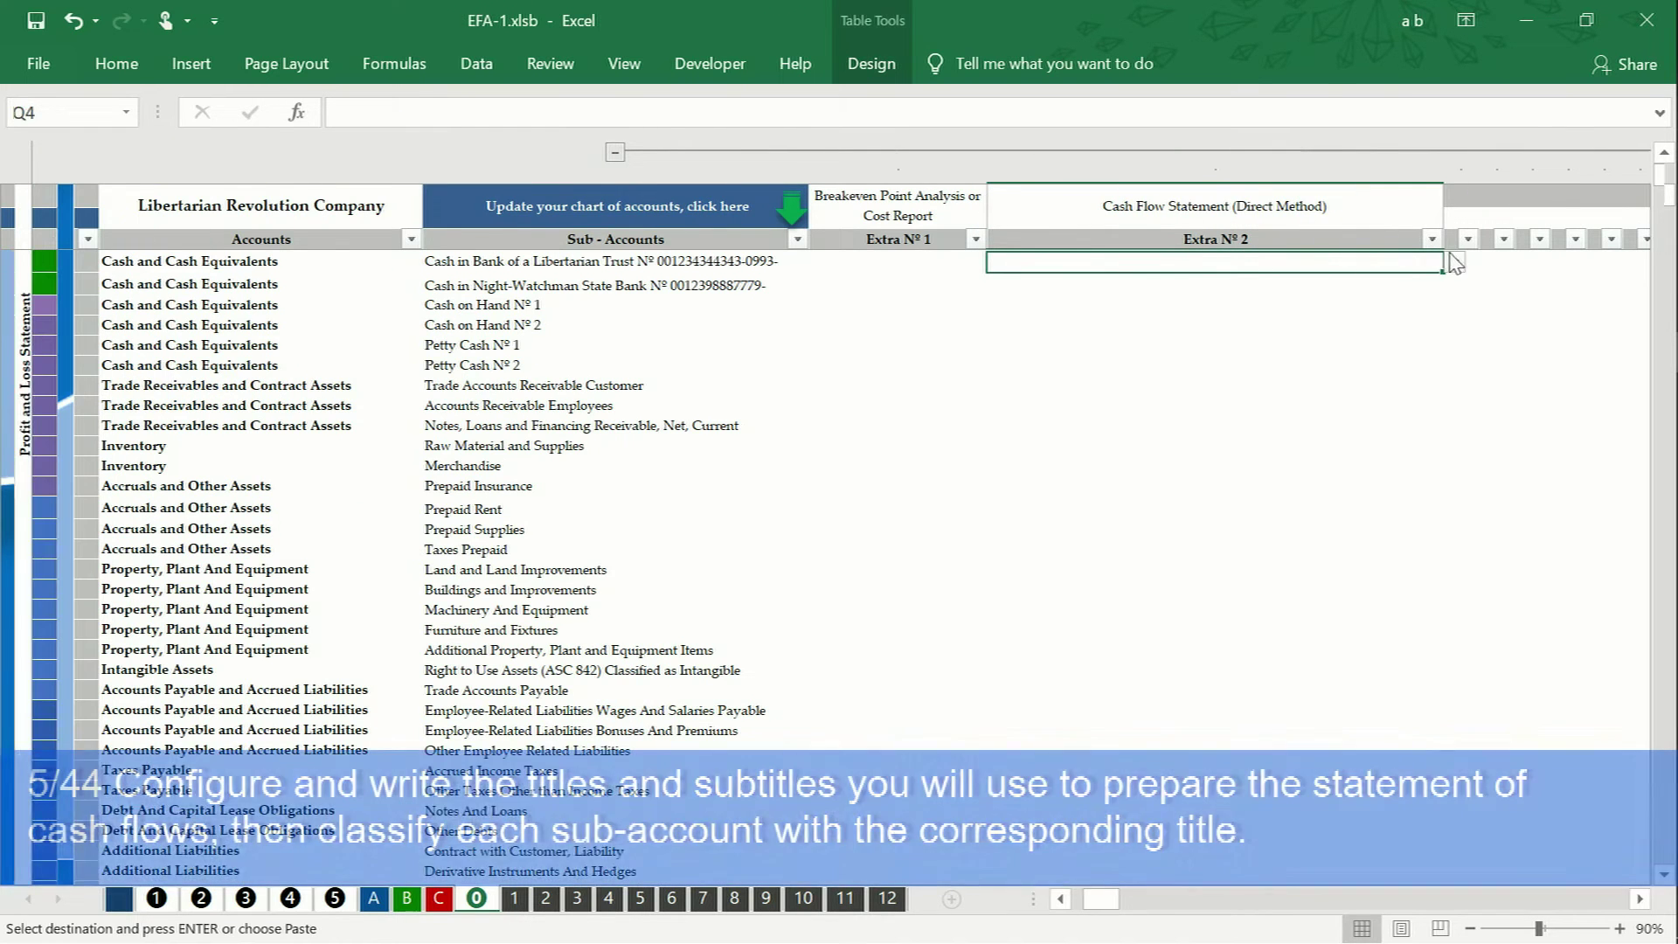
- Classify the first cash sub-account in Extra Nº 2 with the title "Cash and cash equivalents at beginning of period +"
click(1454, 261)
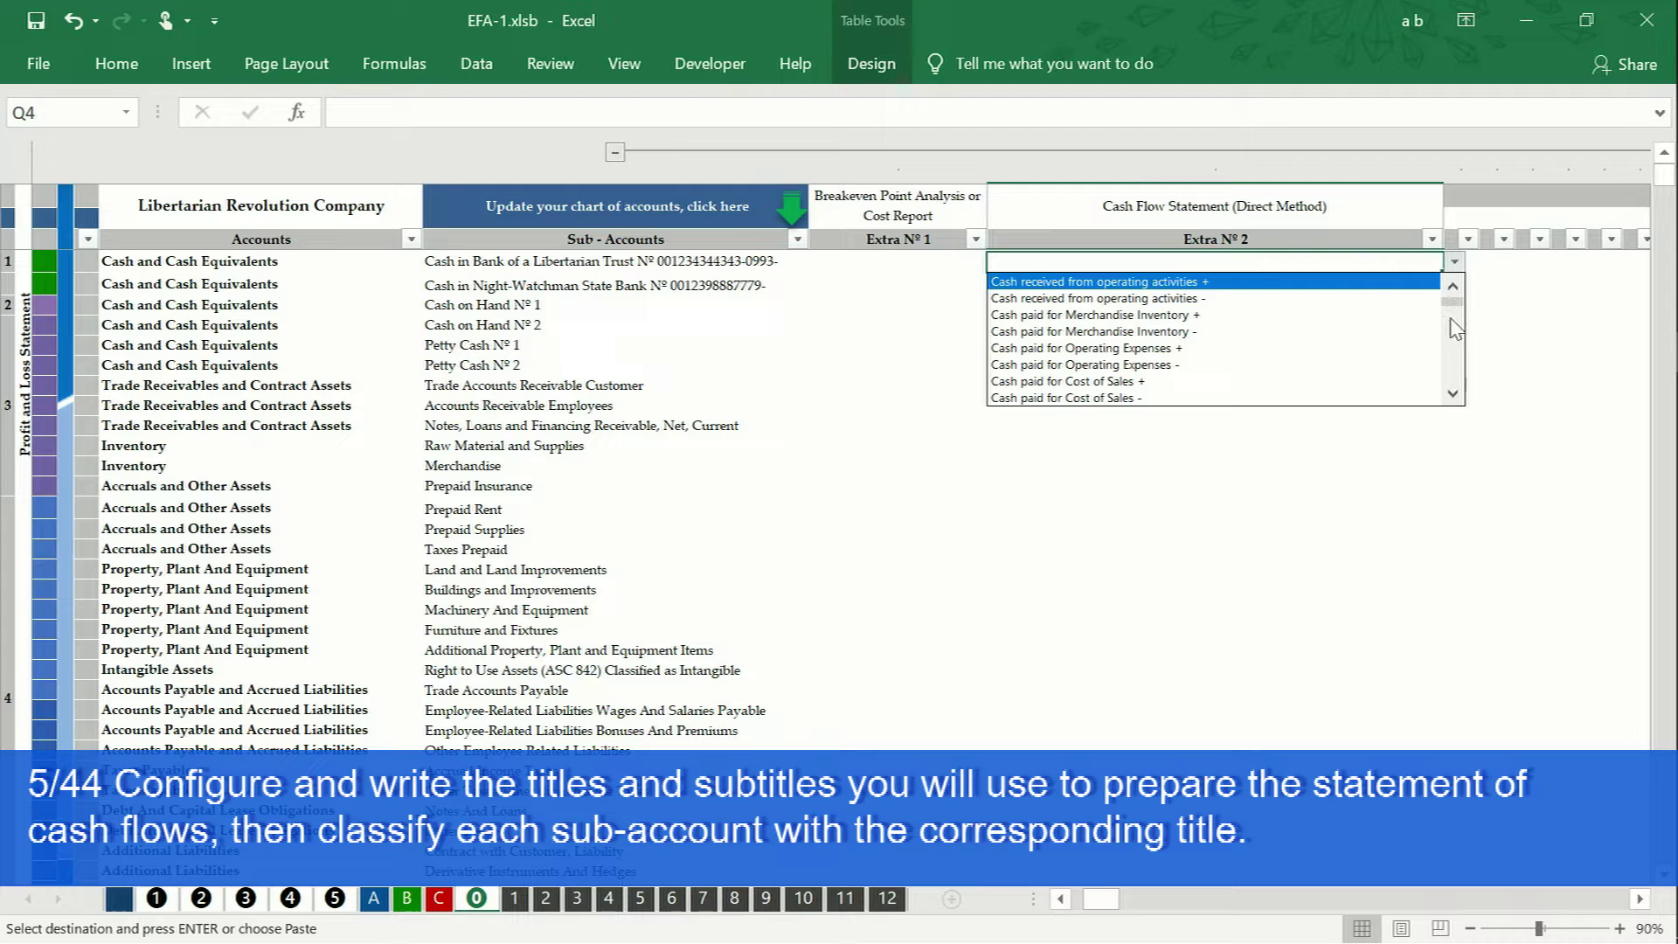
click(1454, 394)
click(1454, 393)
click(1453, 393)
click(1454, 393)
click(1454, 393)
click(1453, 395)
click(1454, 395)
click(1454, 394)
click(1454, 394)
click(1454, 395)
click(1454, 394)
click(1454, 394)
click(1454, 394)
click(1454, 394)
click(1454, 394)
click(1453, 394)
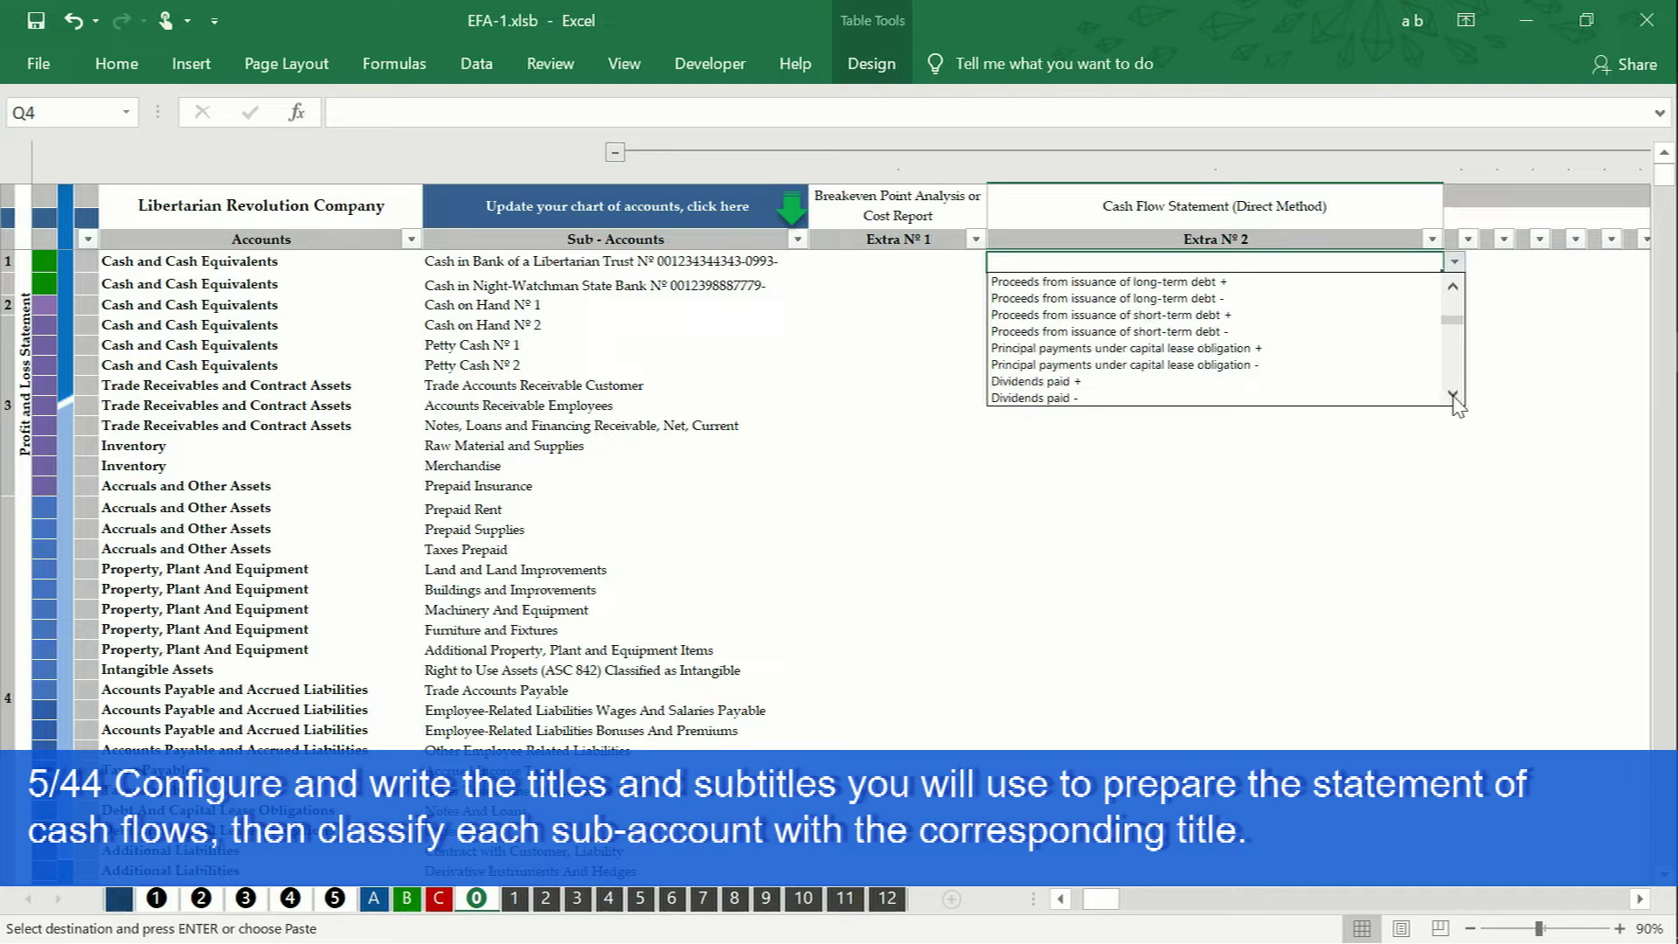
click(1454, 394)
click(1454, 395)
click(1454, 394)
click(1454, 394)
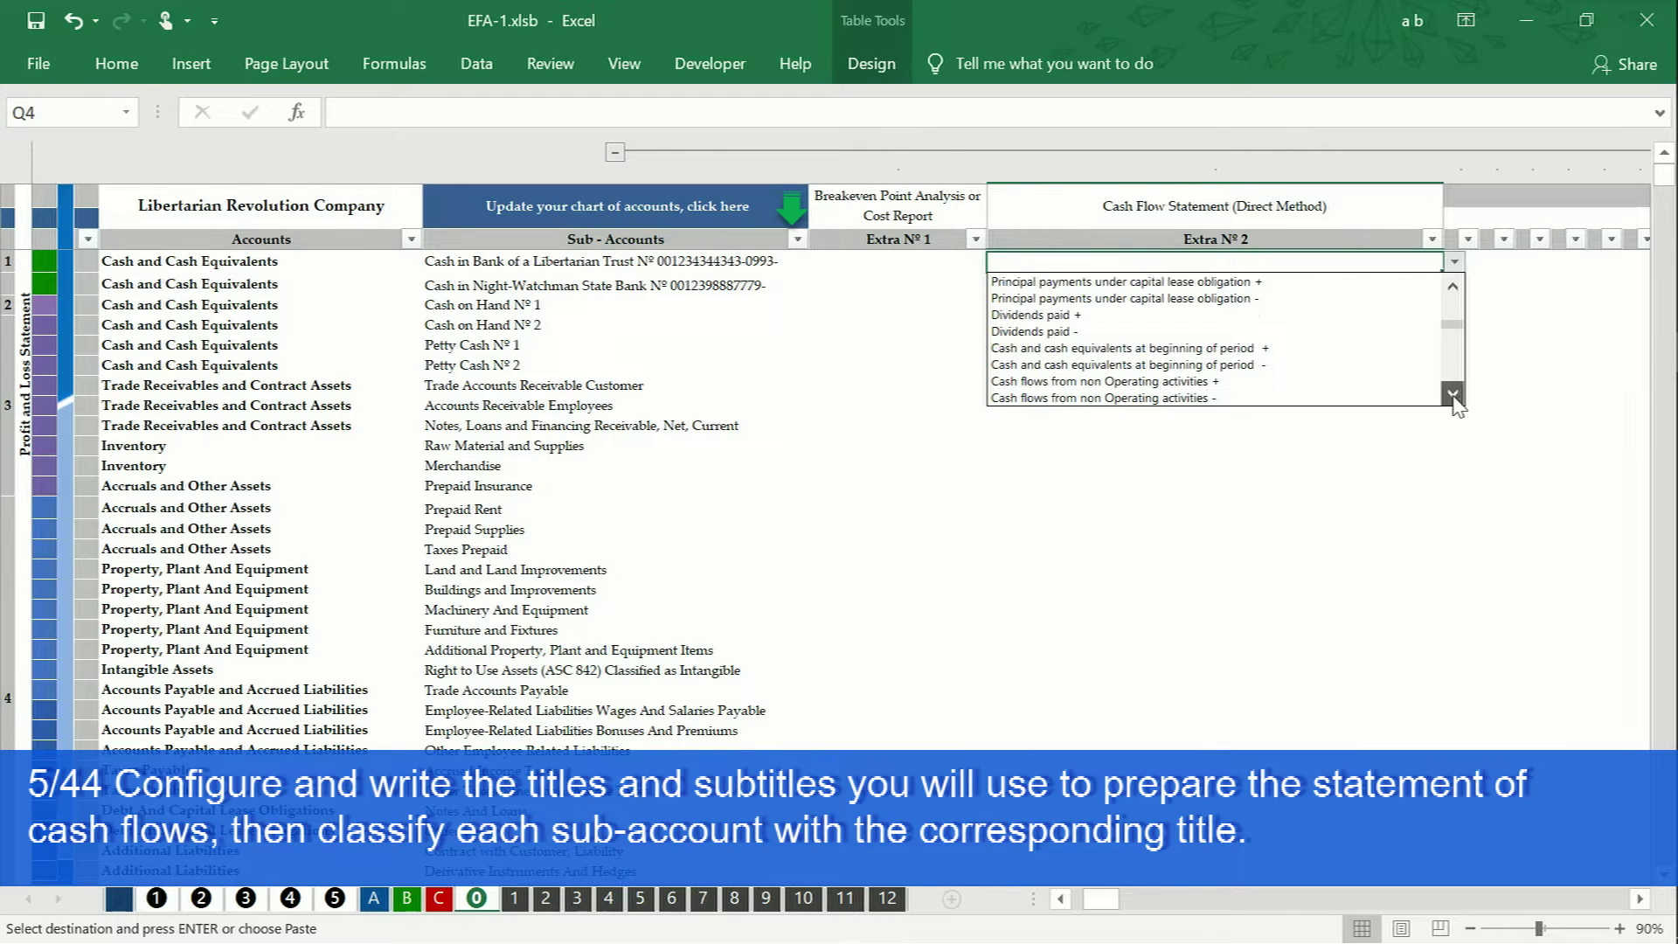
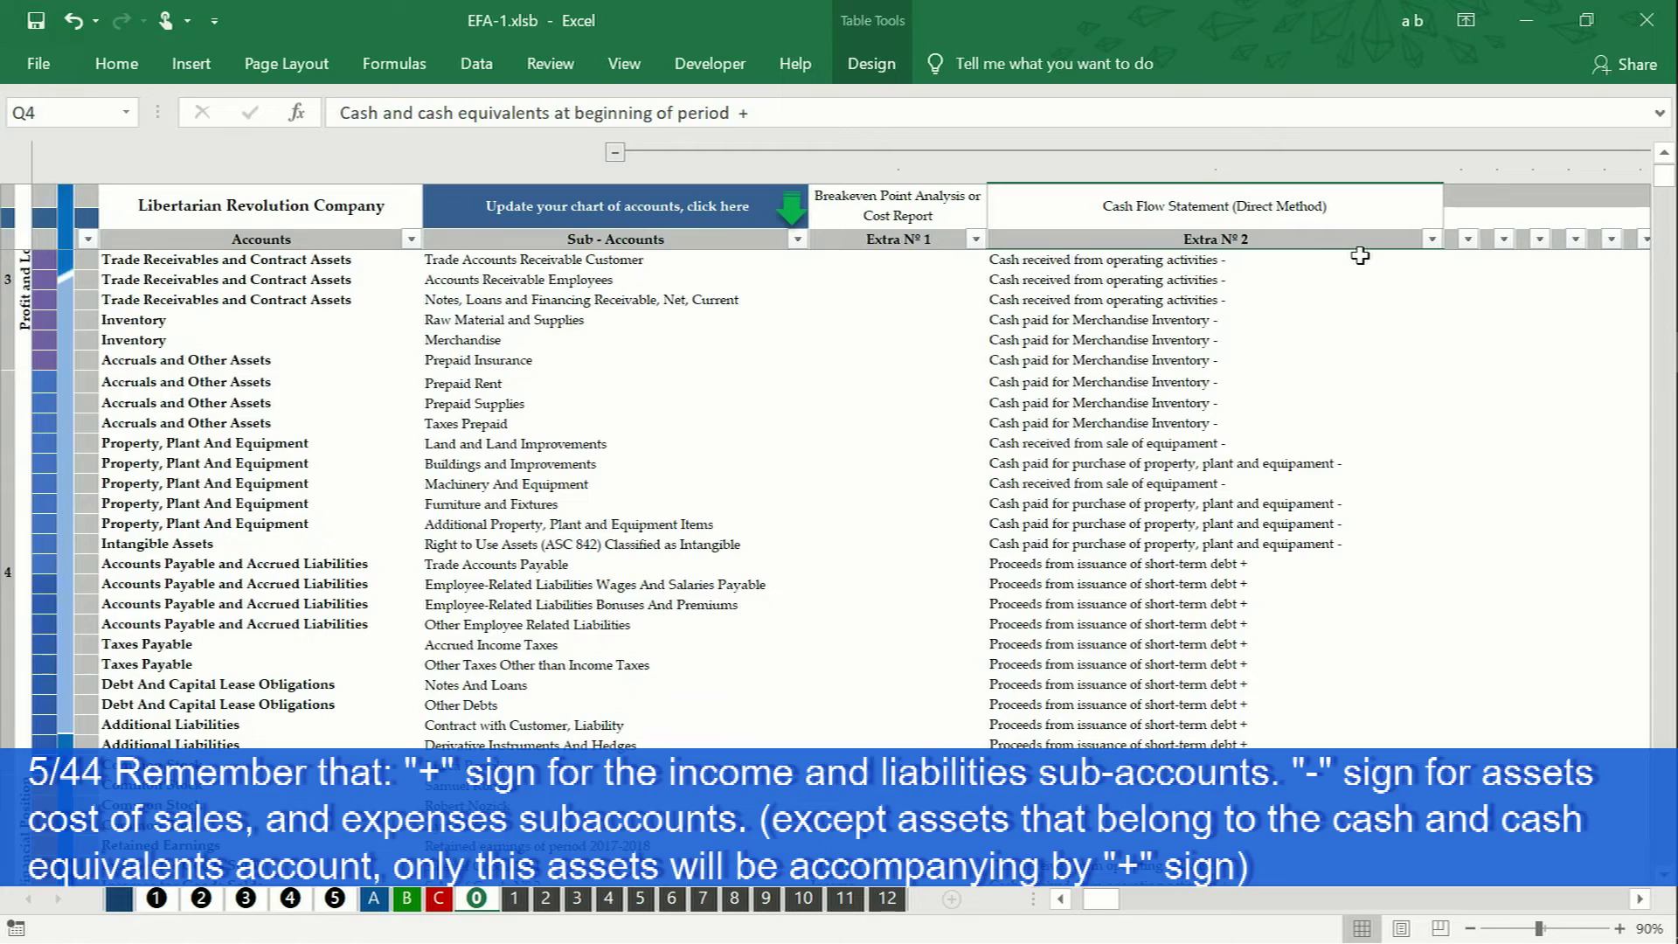
- Examine the cash flow title and sign assigned to each sub-account throughout the Extra Nº 2 column
scroll(1360, 255, down, 2)
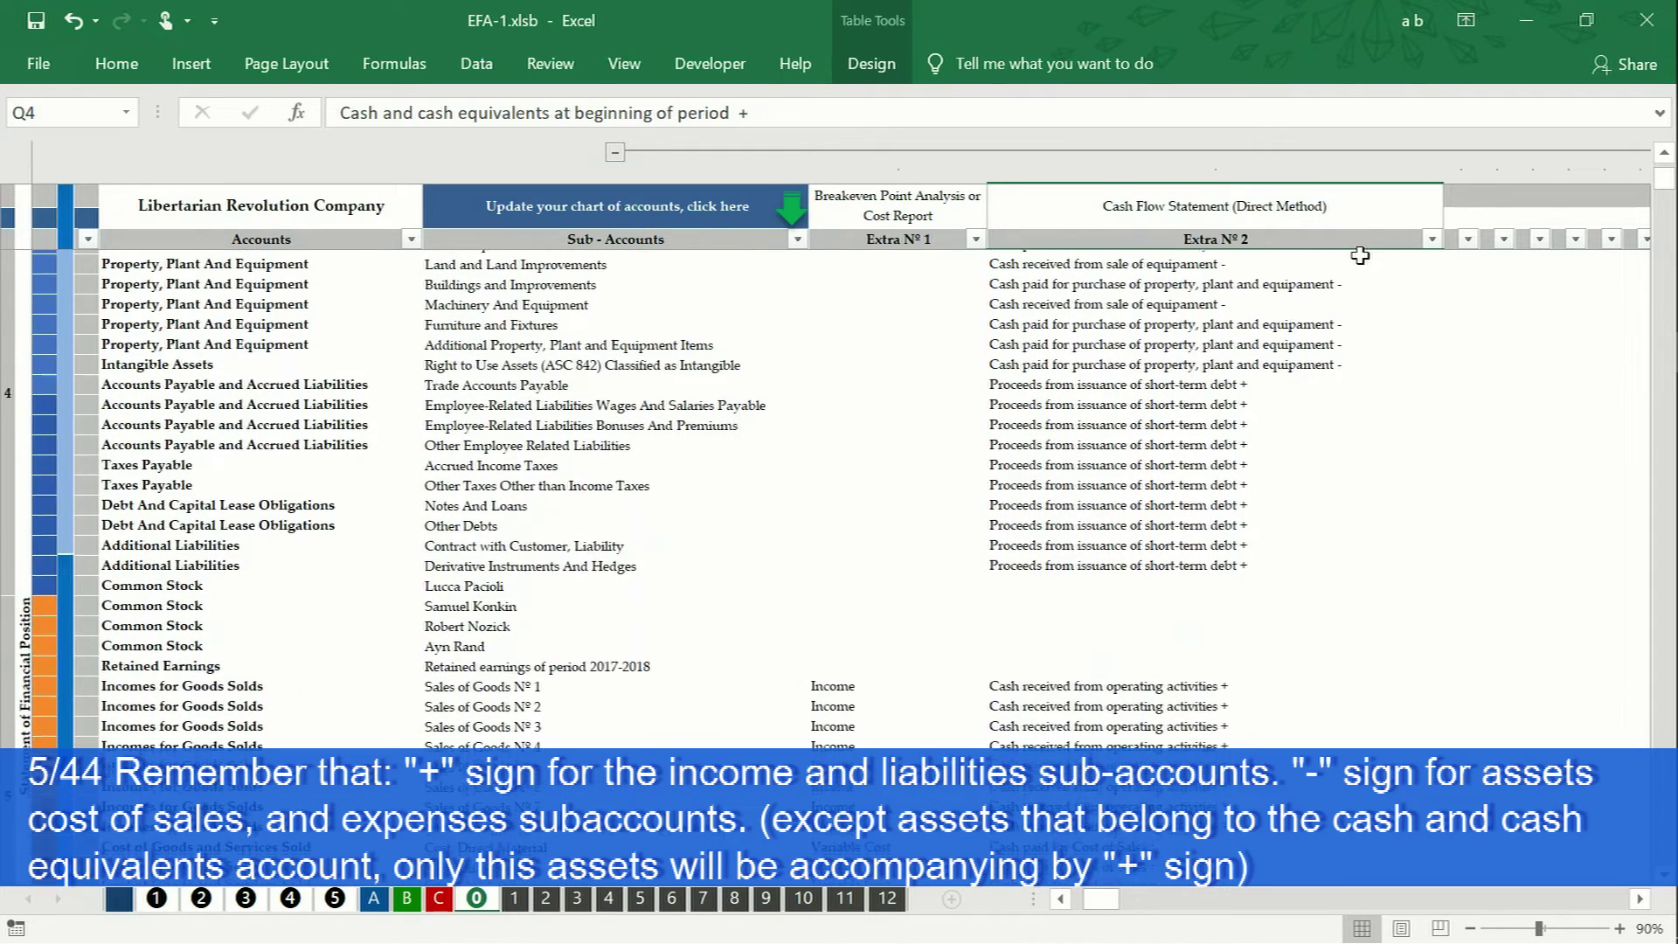
scroll(1360, 256, down, 1)
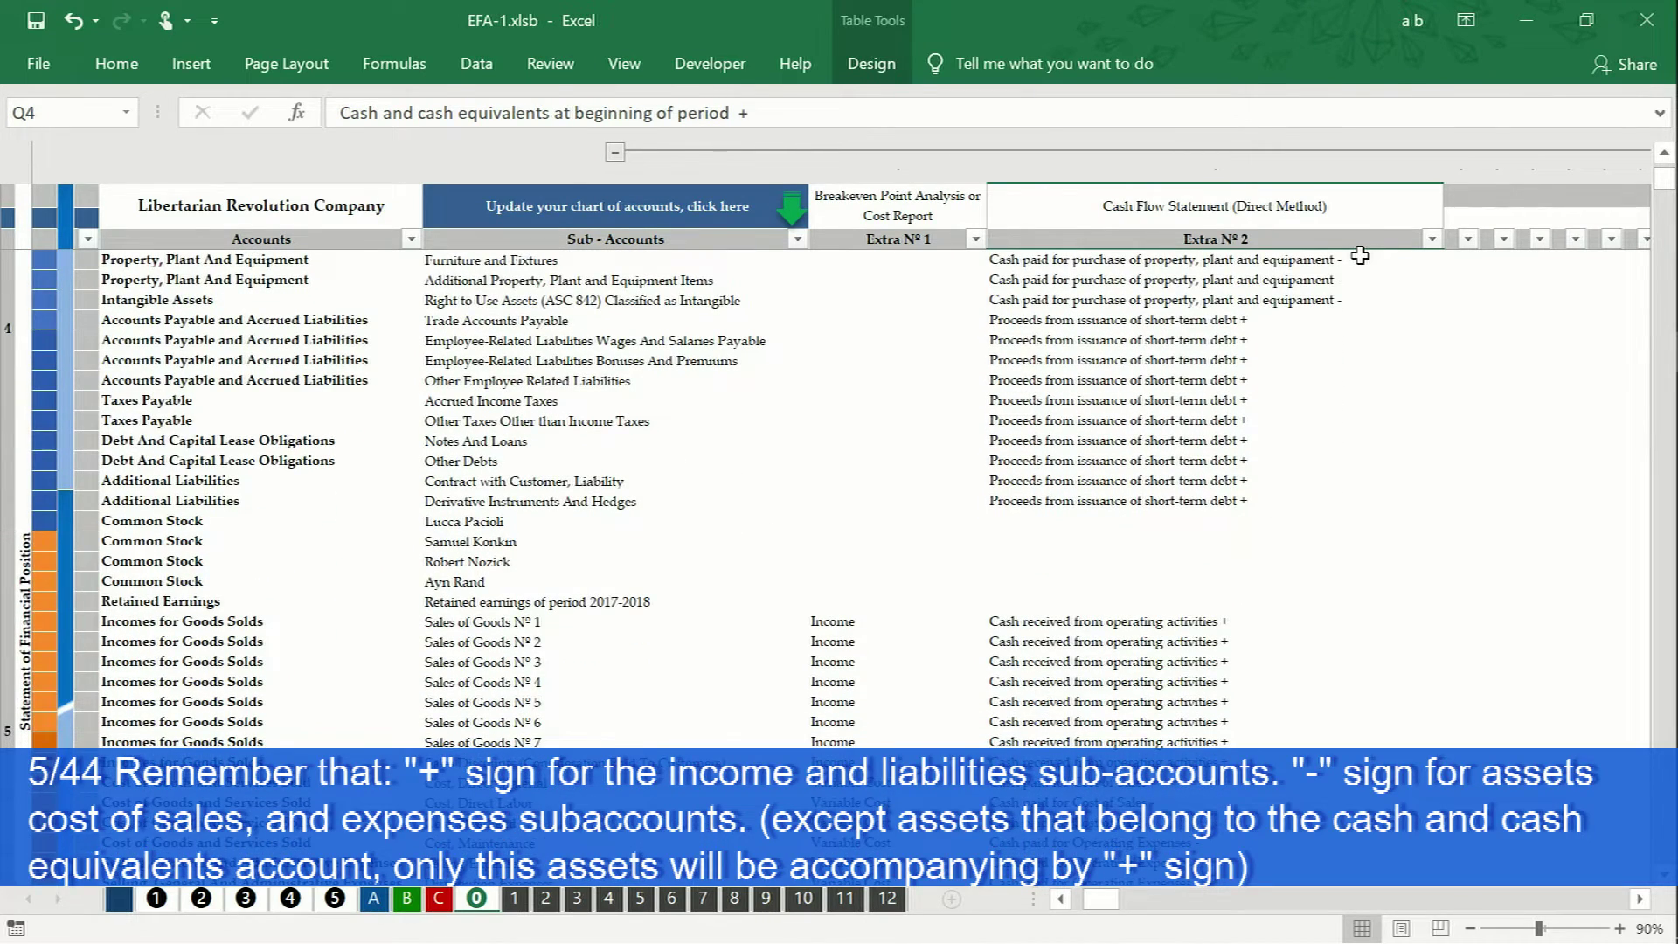
scroll(1361, 255, down, 2)
scroll(1360, 257, down, 1)
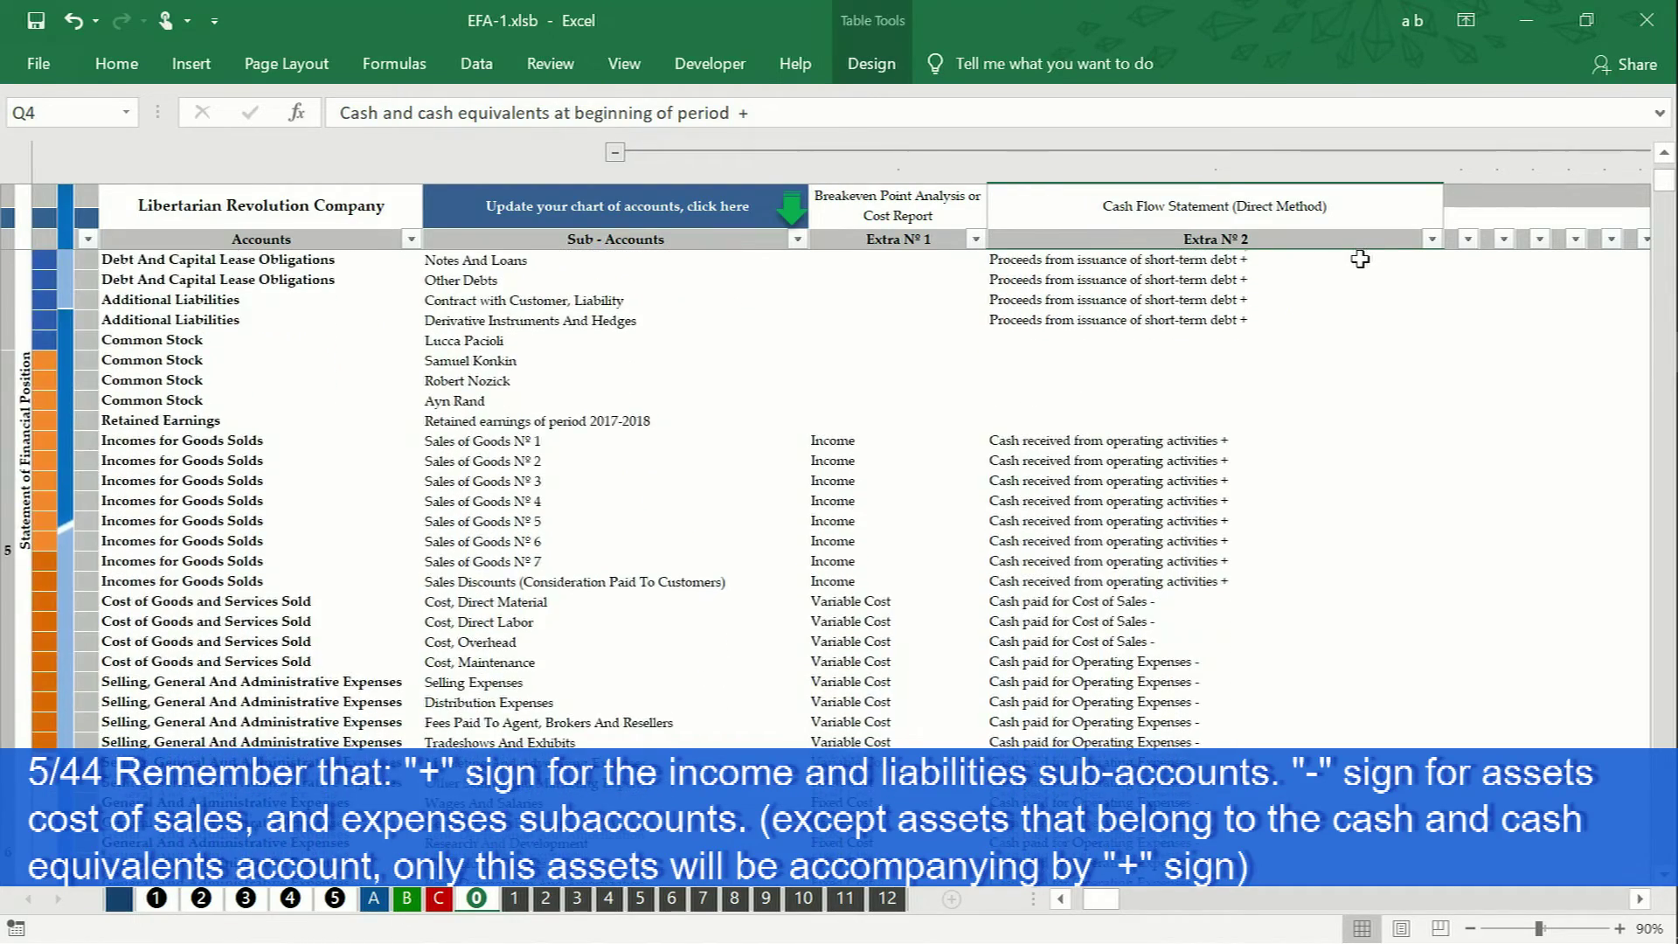
scroll(1361, 258, down, 3)
scroll(1361, 258, down, 4)
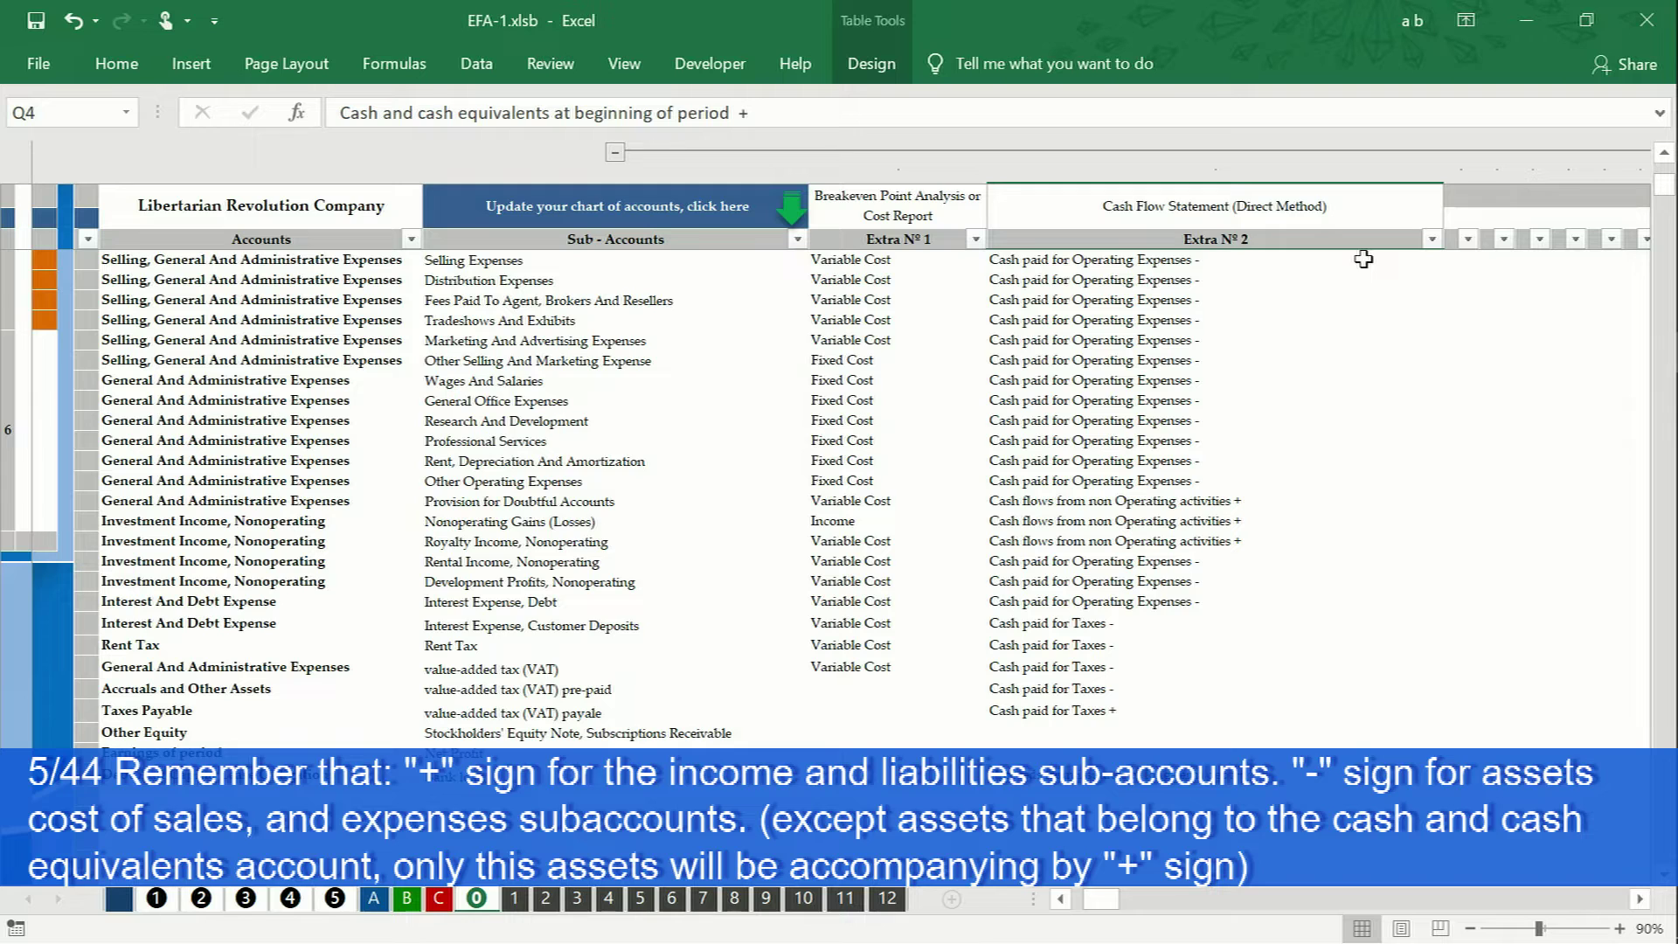
key(ctrl+Home)
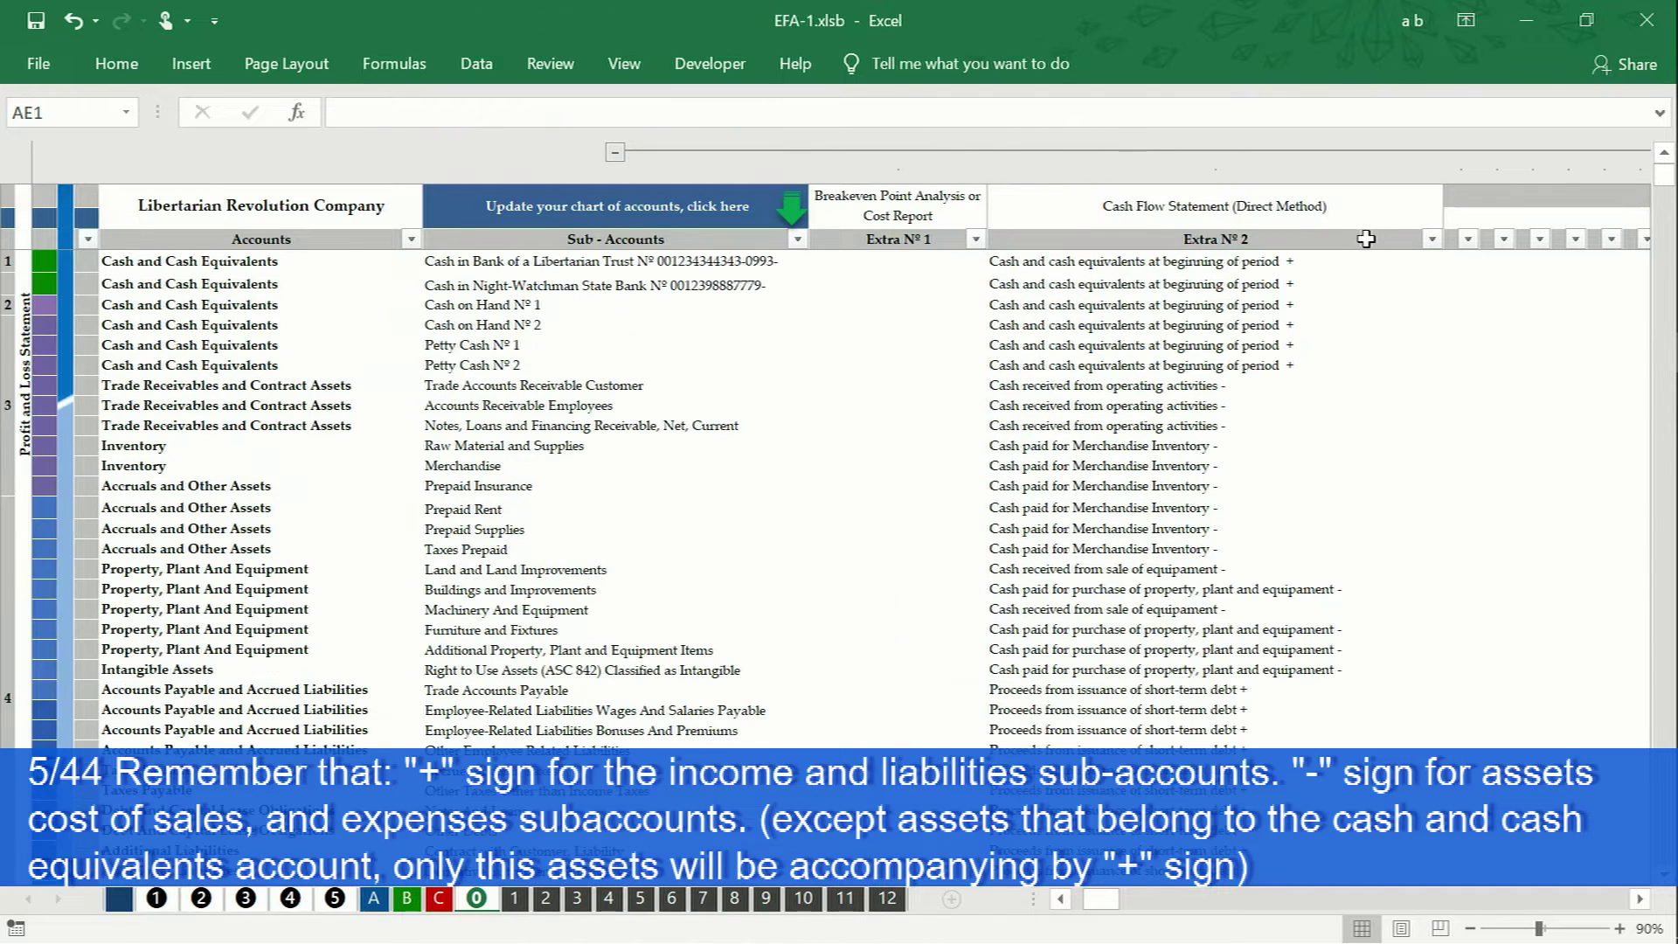
click(1377, 259)
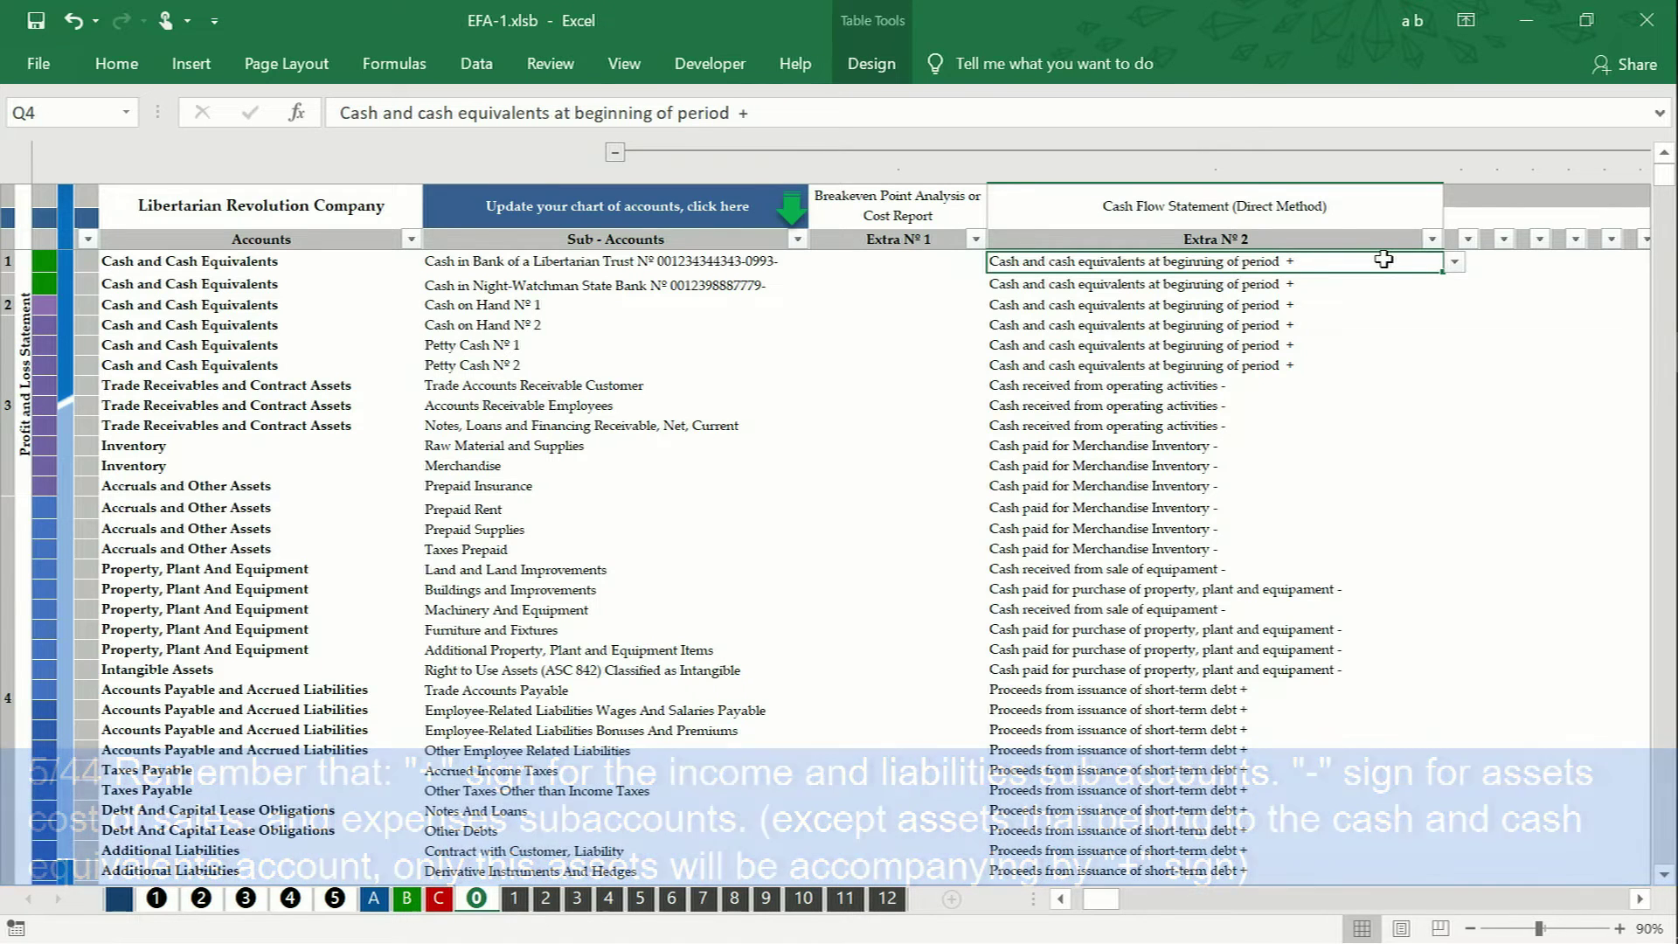
- Collapse the grouped extra columns beside the sub-accounts and bring the chart of accounts classification back into view
click(614, 153)
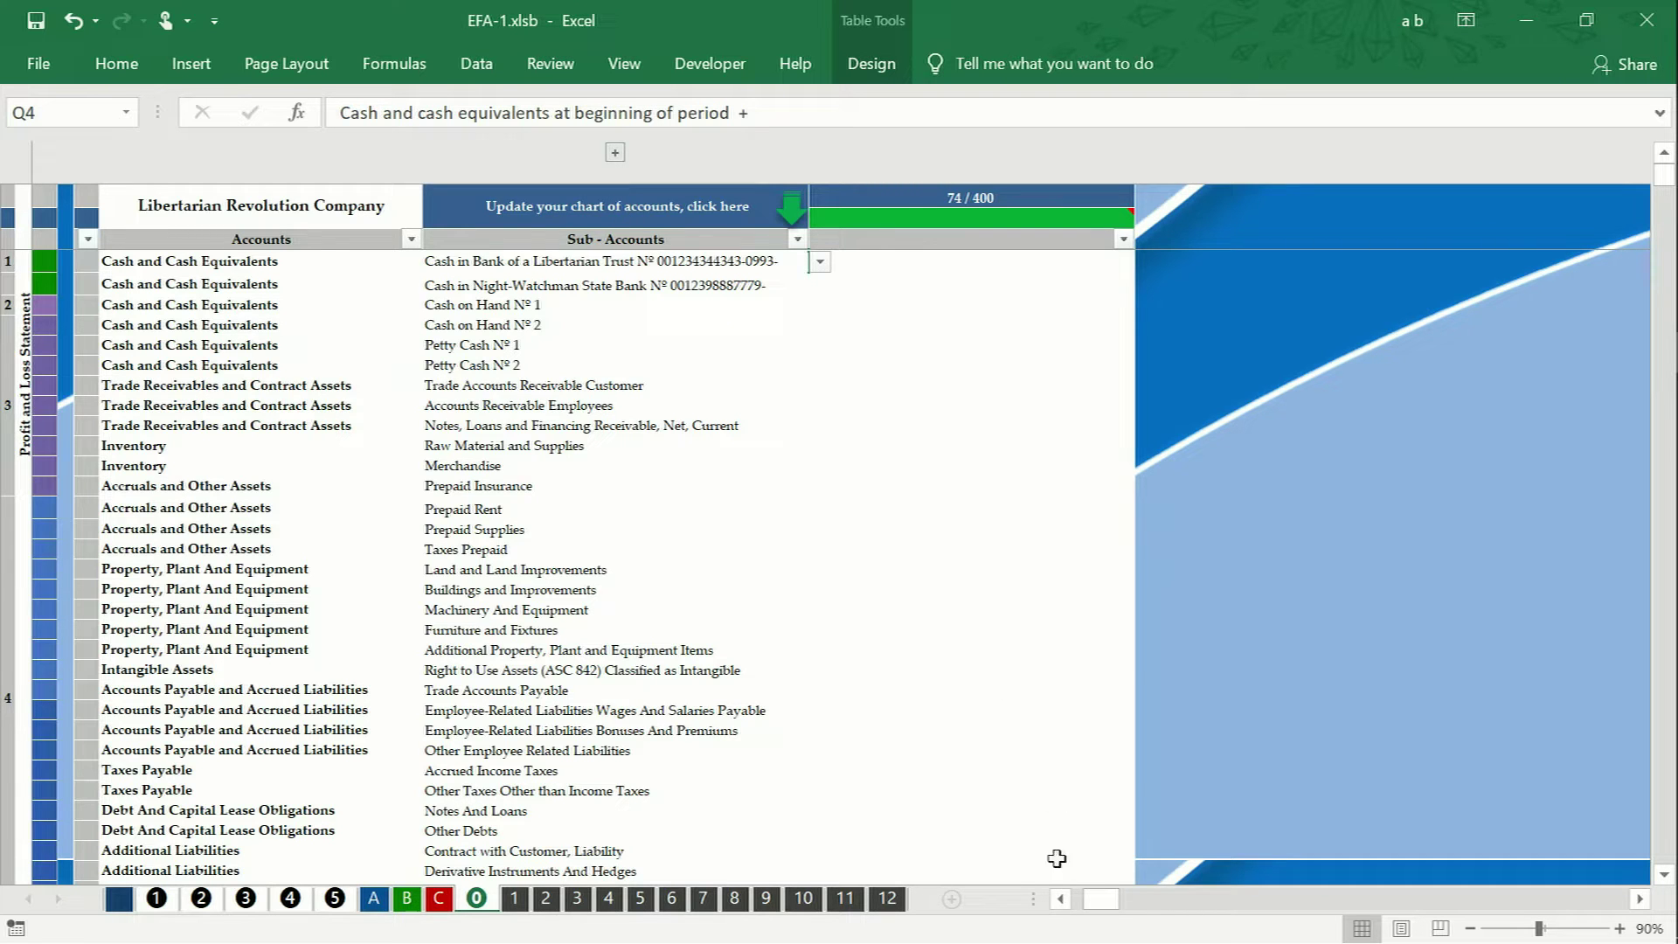
click(1060, 899)
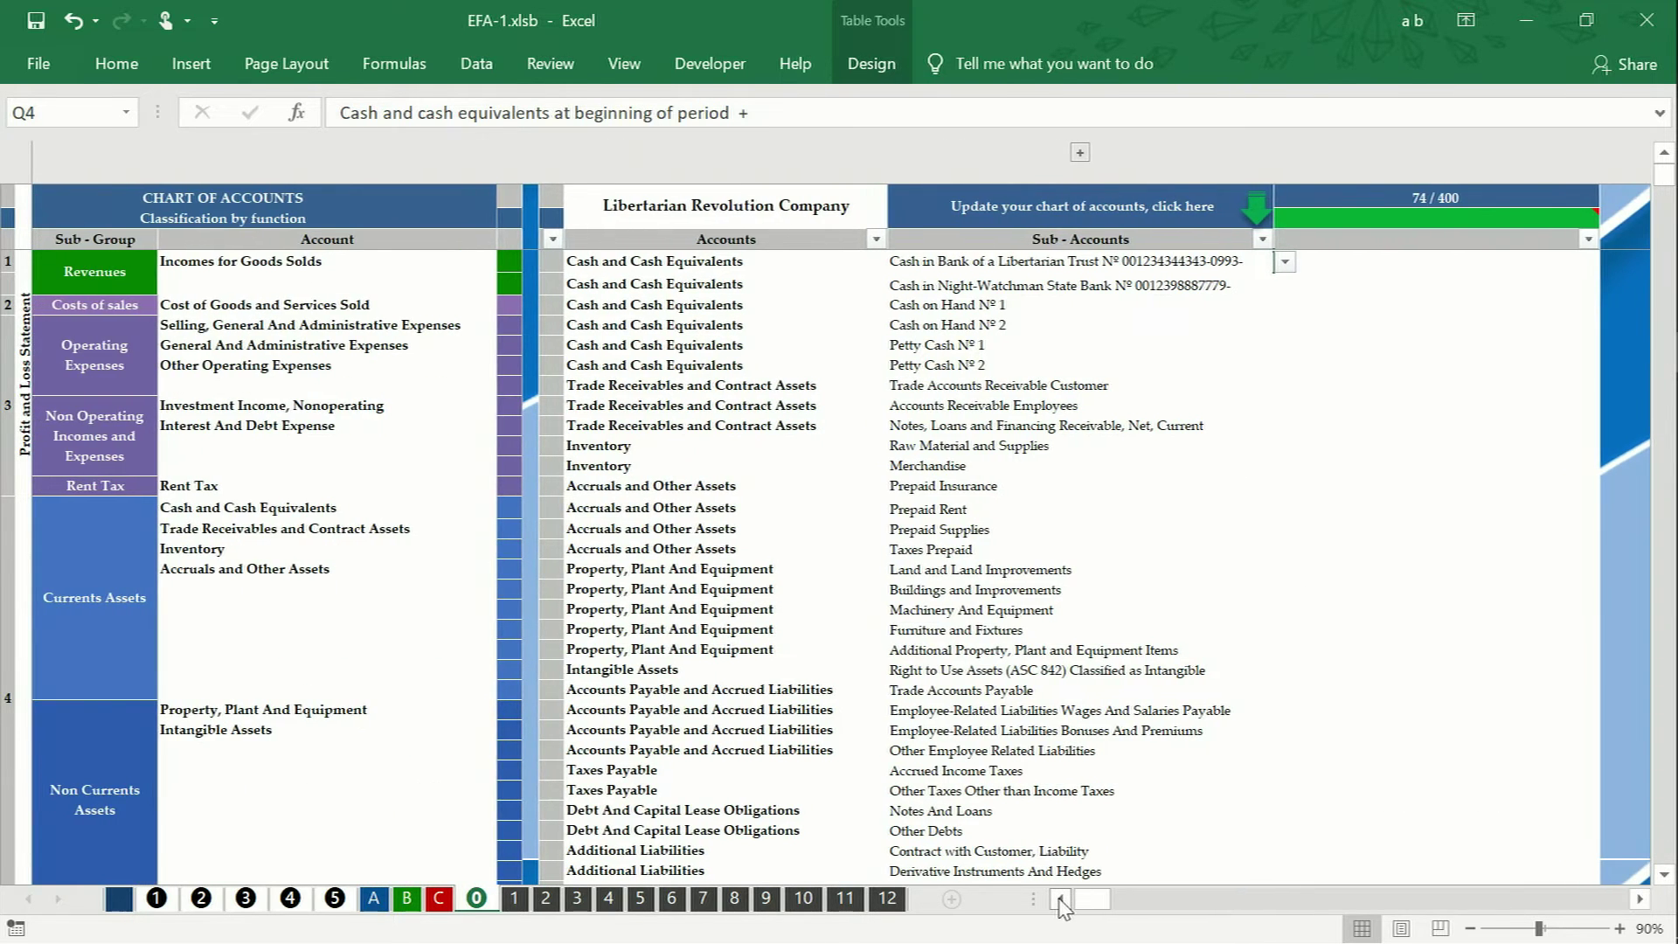
click(1325, 223)
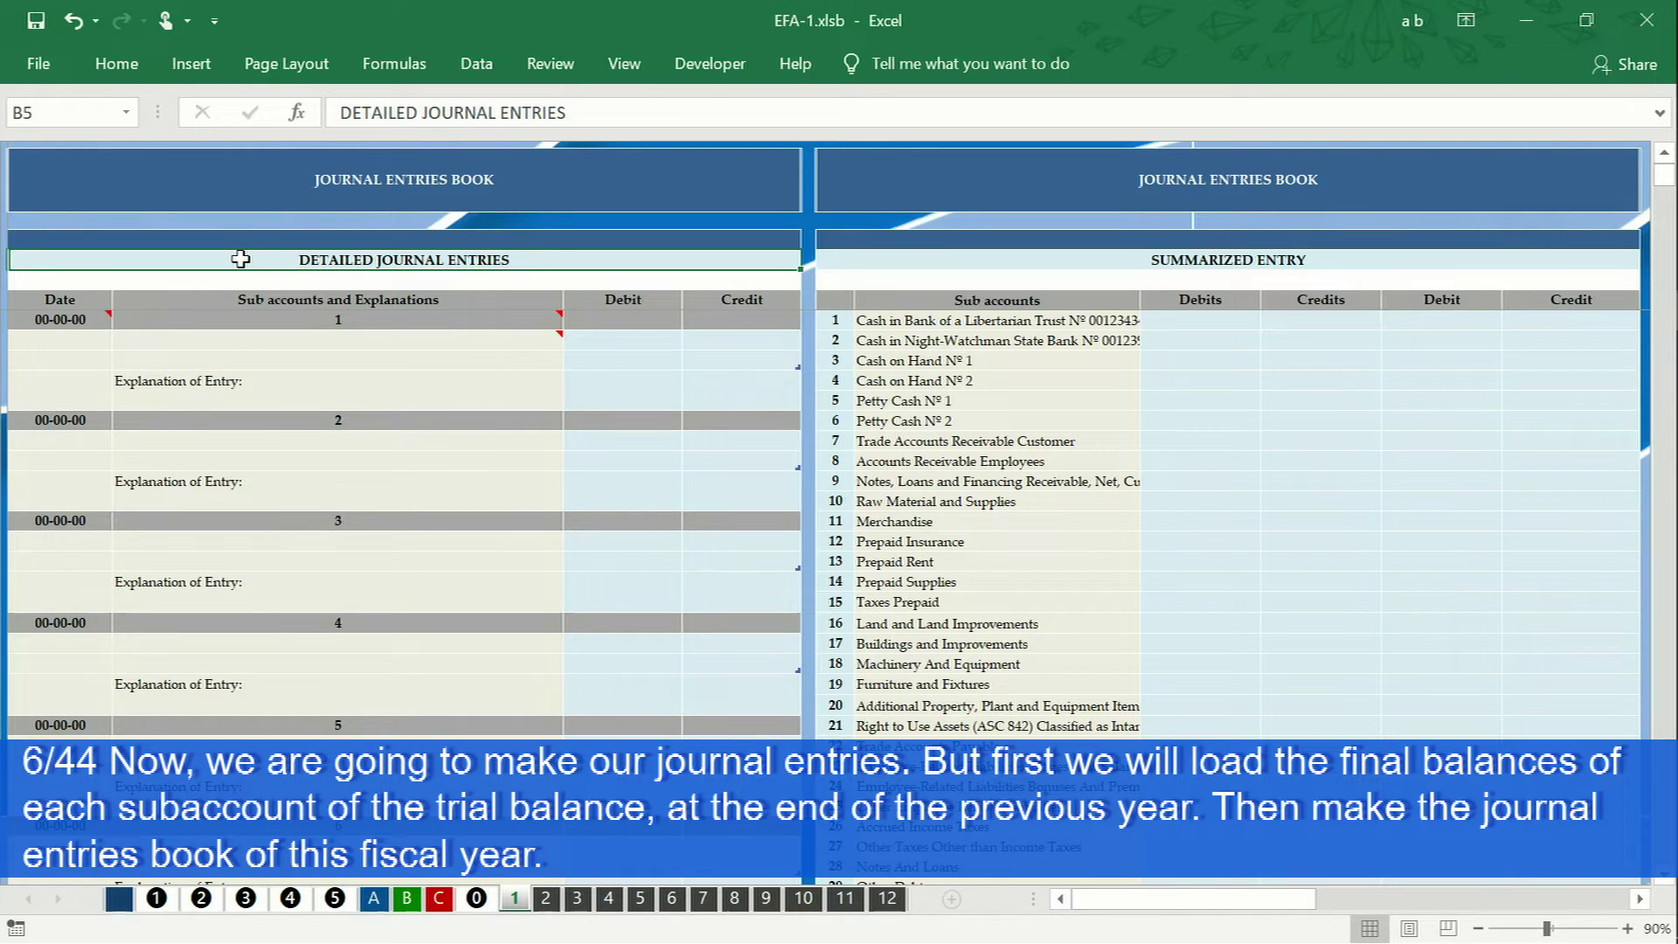
- Make the trial balance explanation of journal entry 1 bold in the detailed journal entries
click(746, 363)
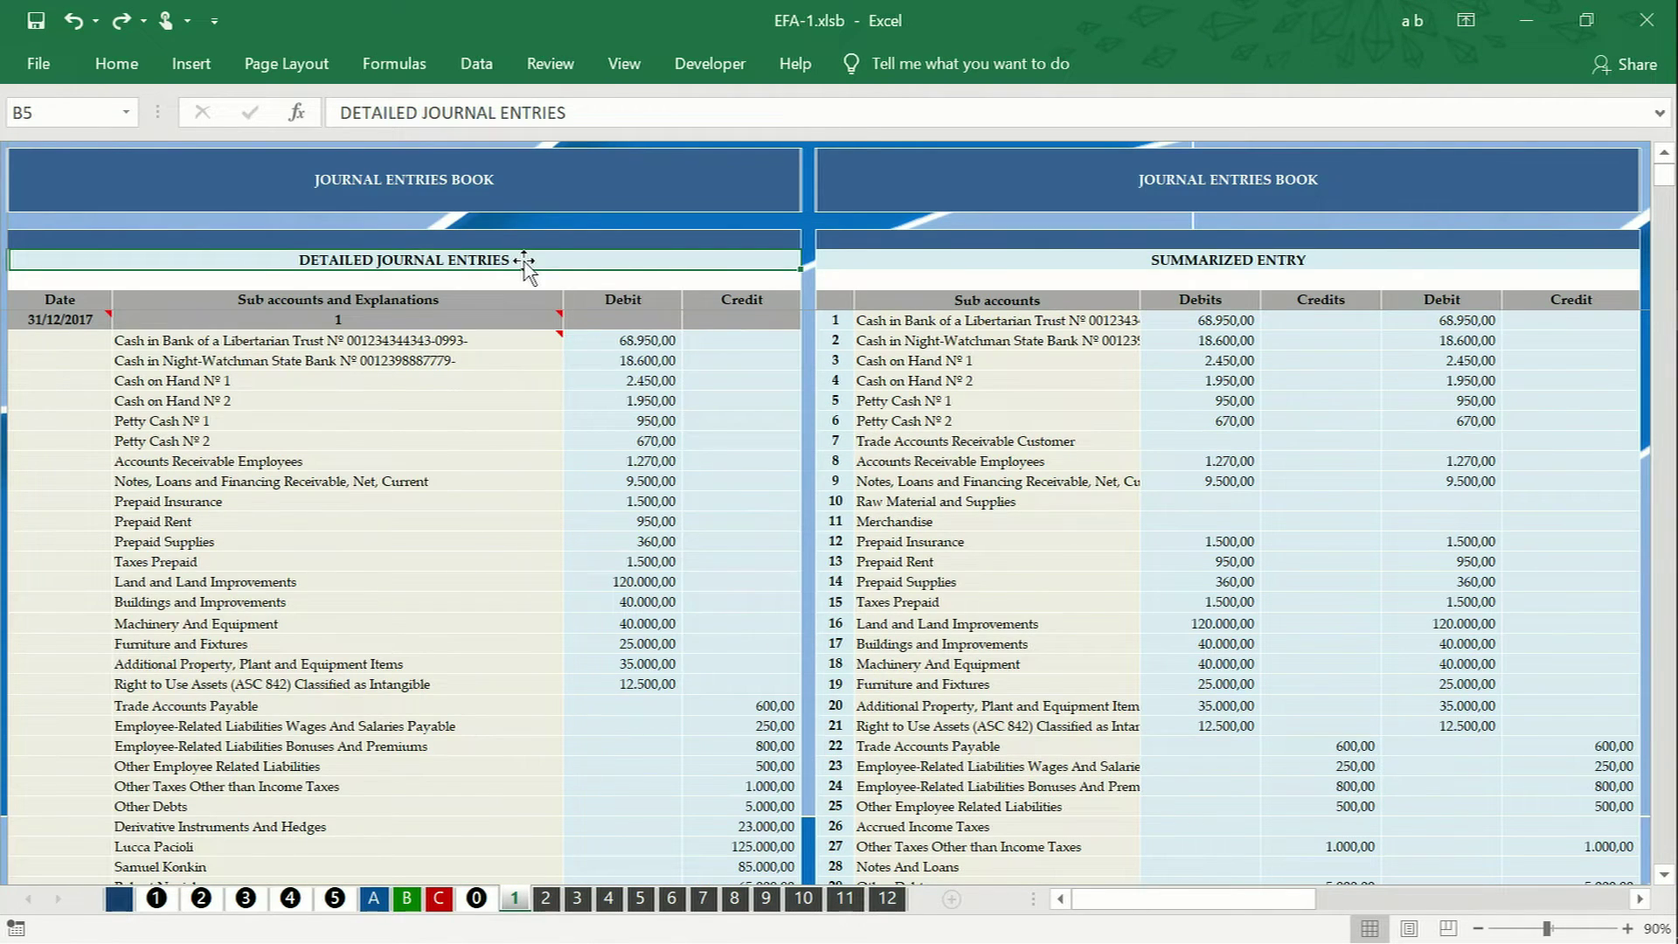
scroll(525, 262, down, 6)
click(536, 577)
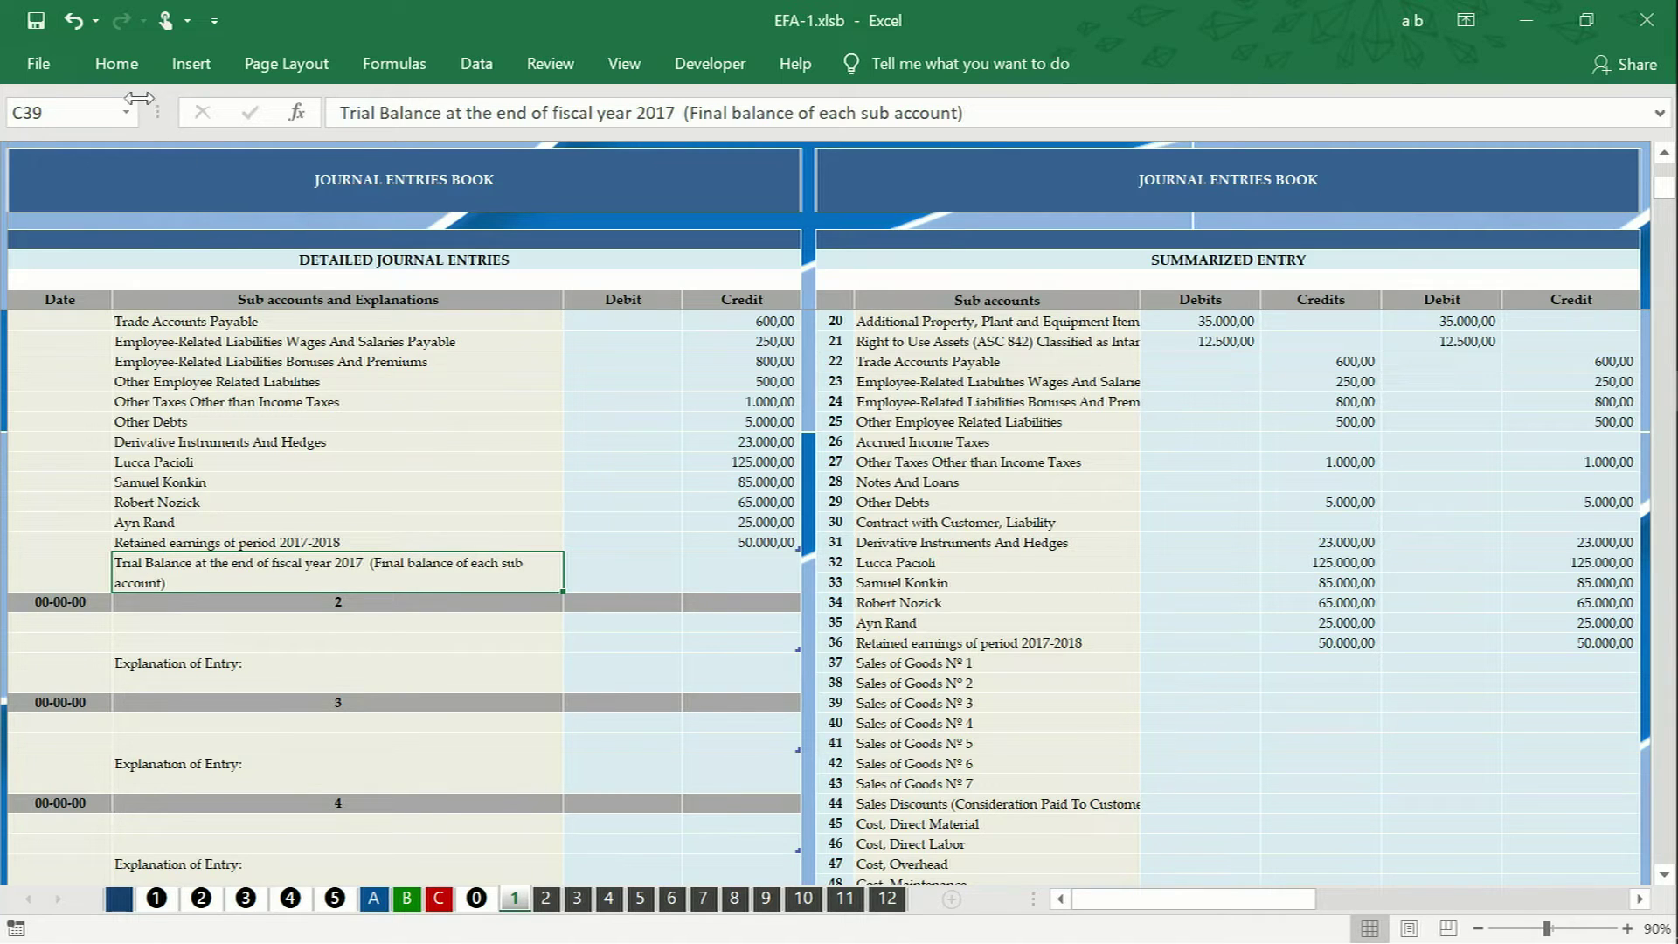
click(122, 65)
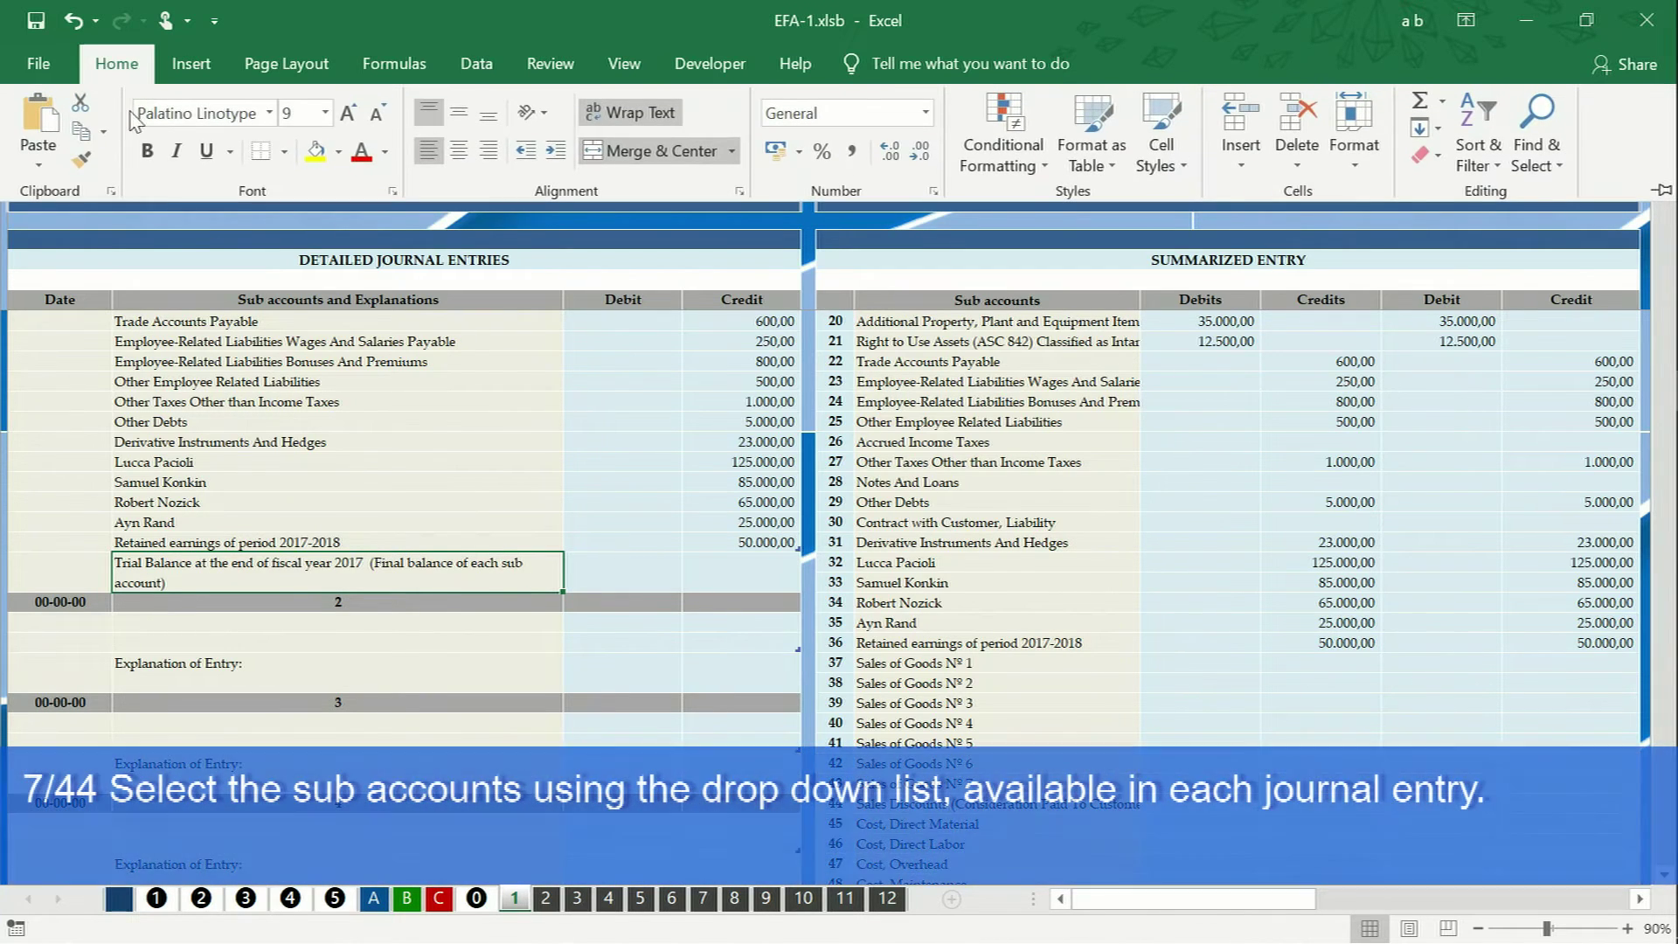
click(148, 161)
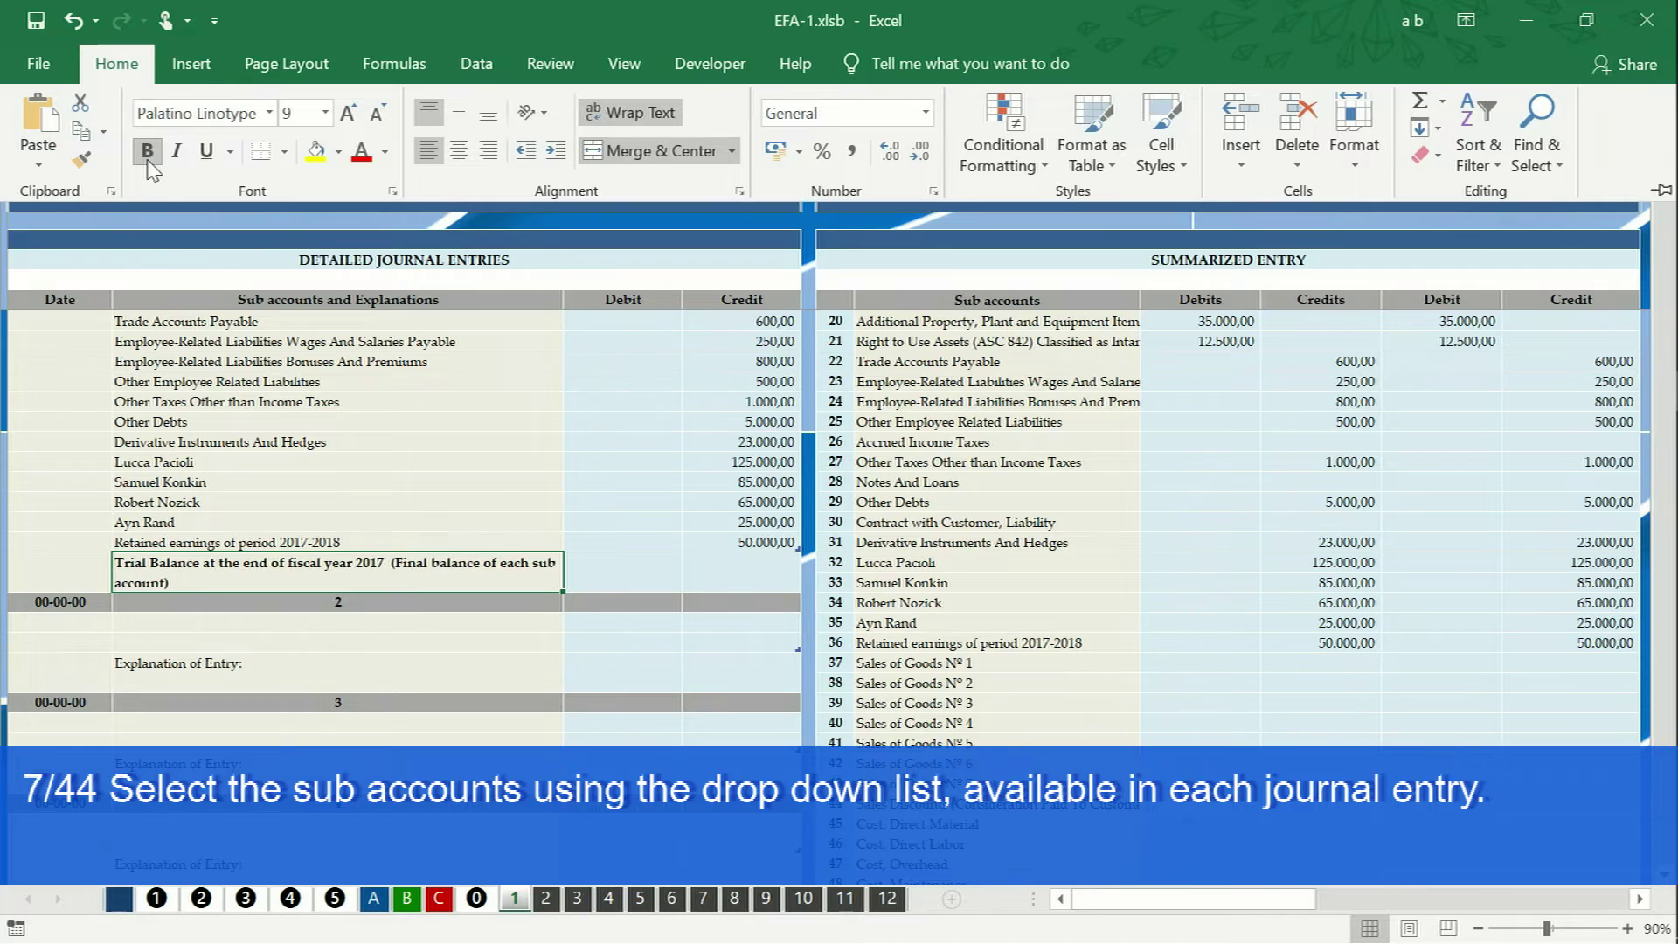
- Choose the Cash in Bank of a Libertarian Trust and Cash on Hand Nº 2 sub-accounts for the first two lines of journal entry 2
click(525, 621)
click(572, 624)
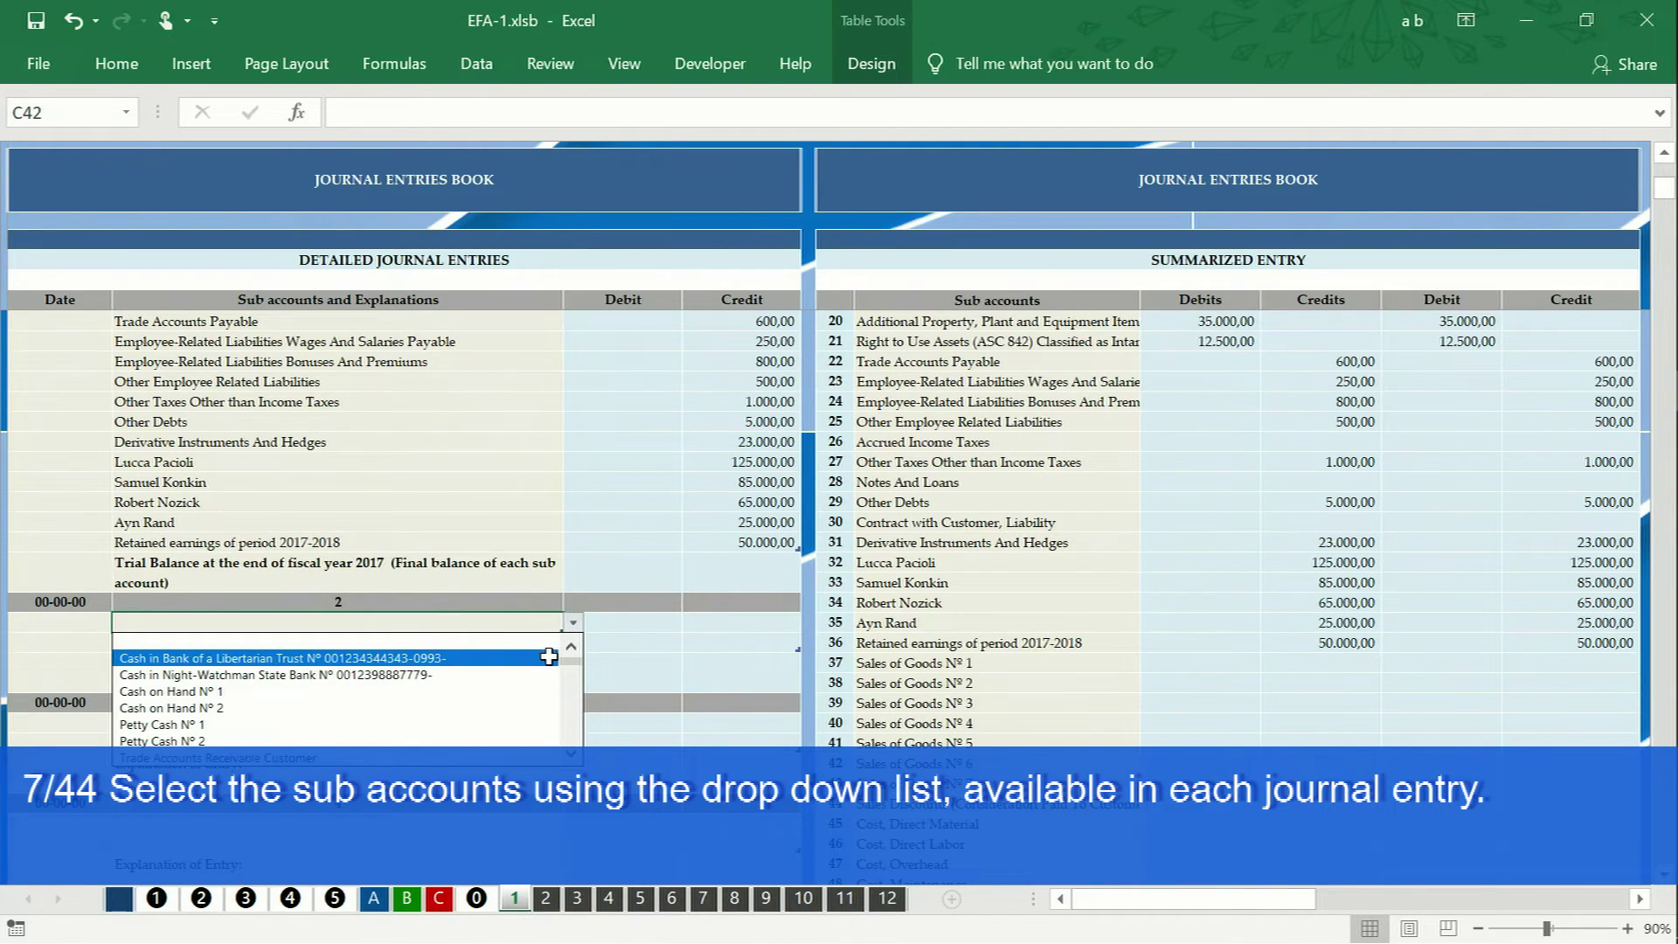
click(548, 657)
click(551, 644)
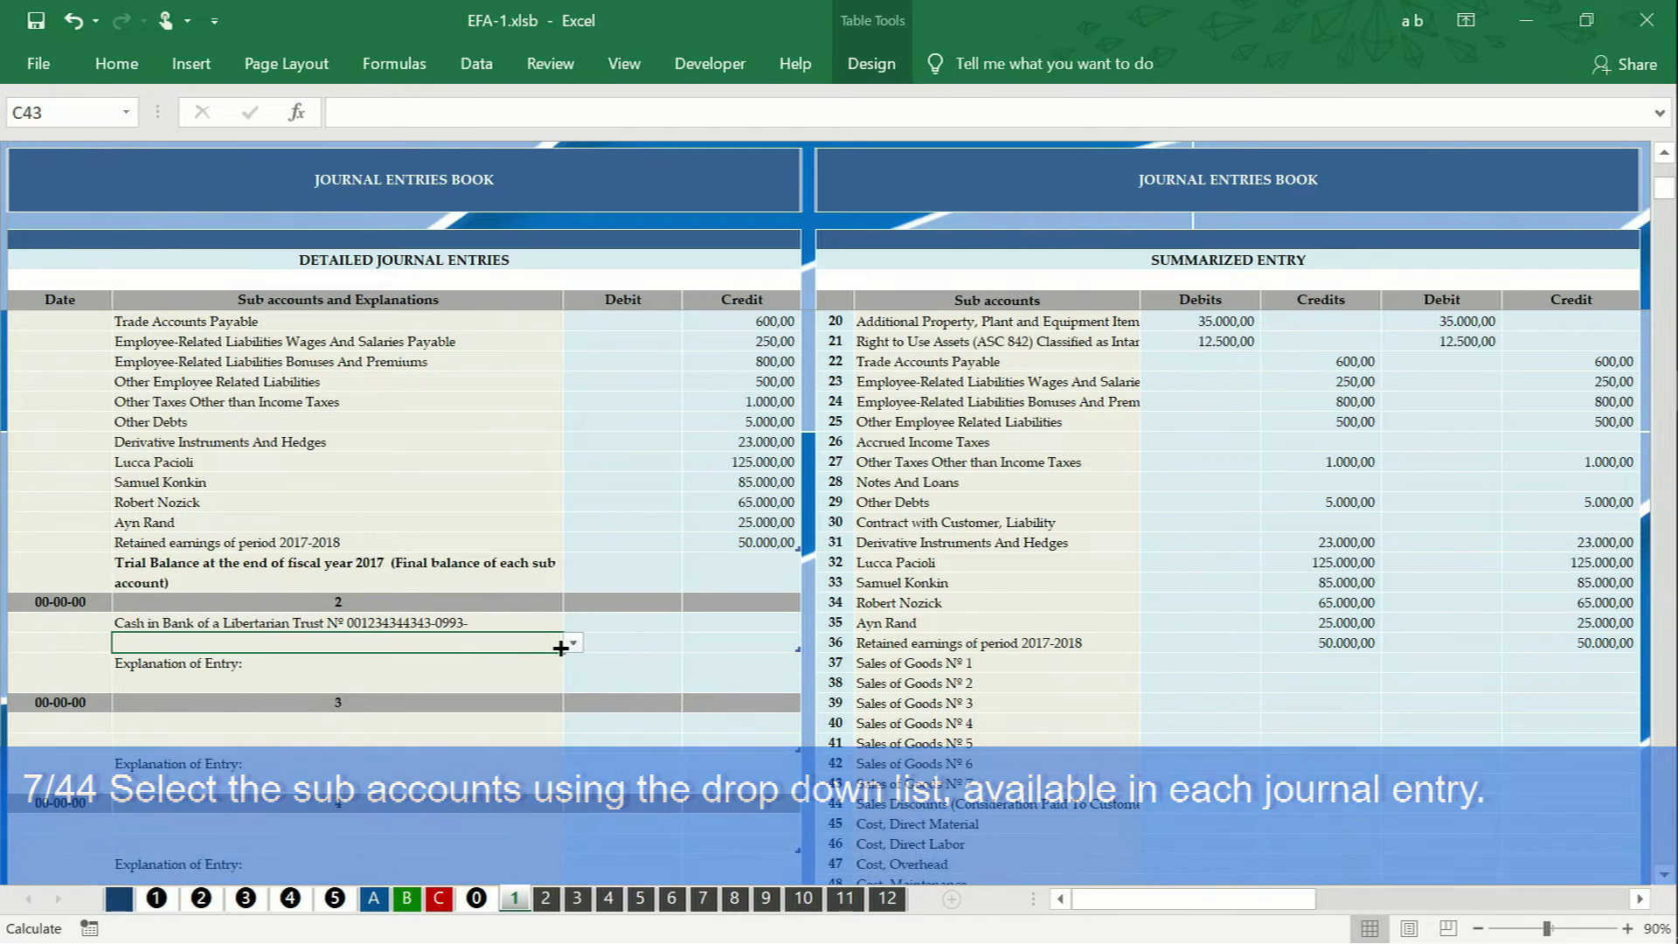
click(572, 644)
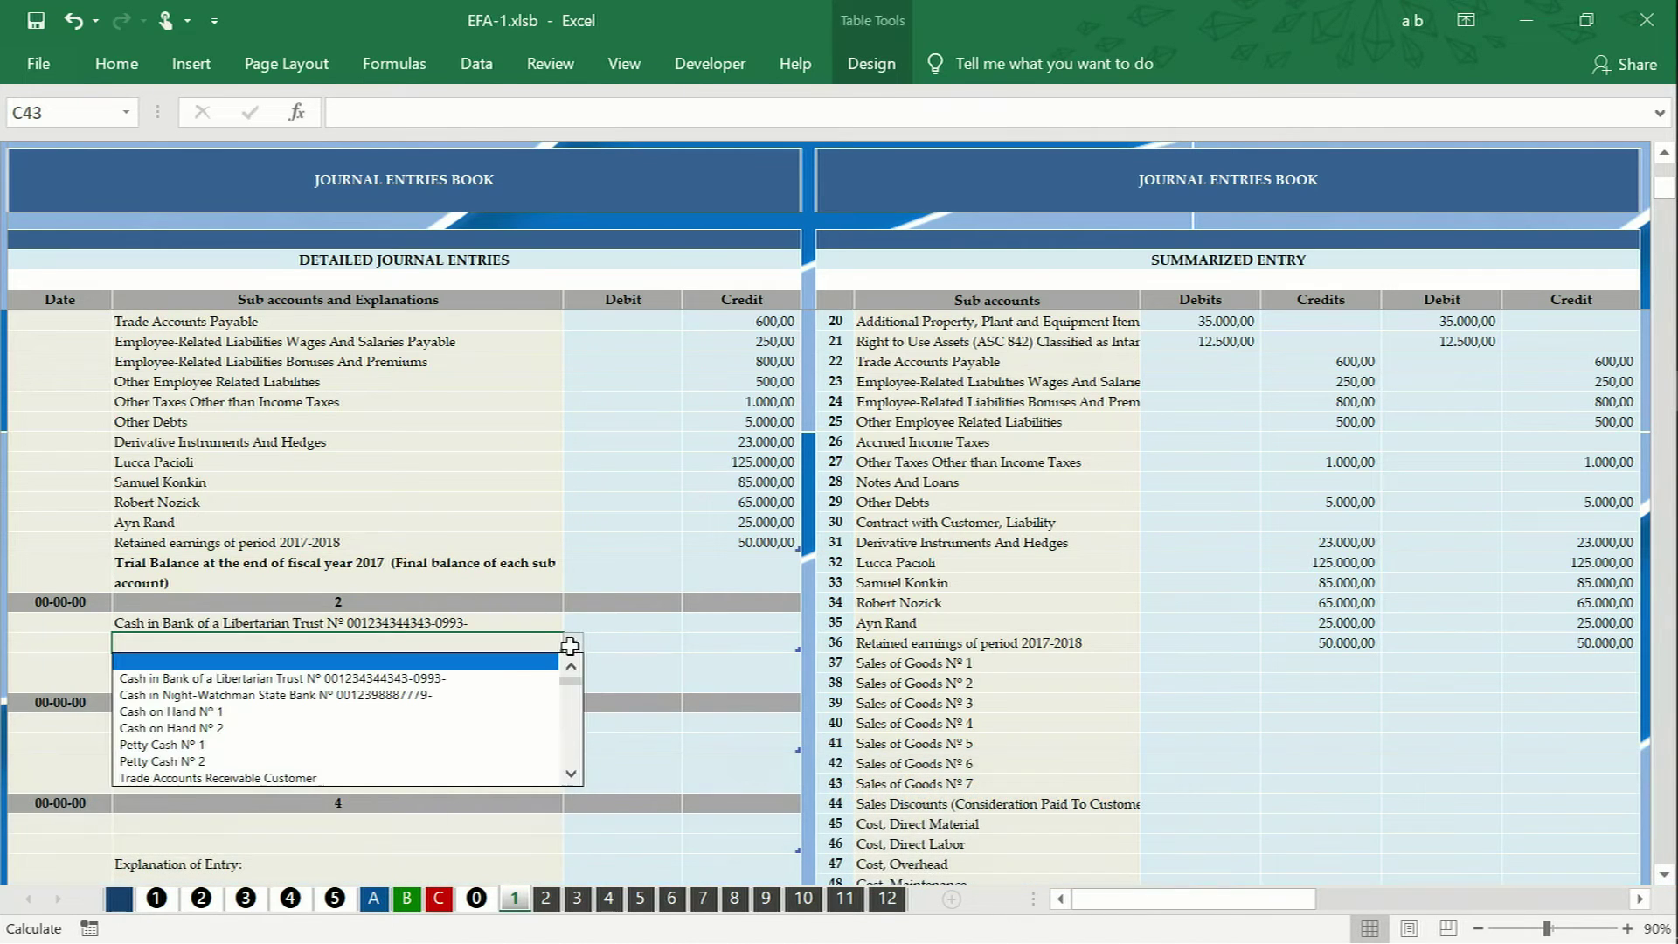
click(492, 735)
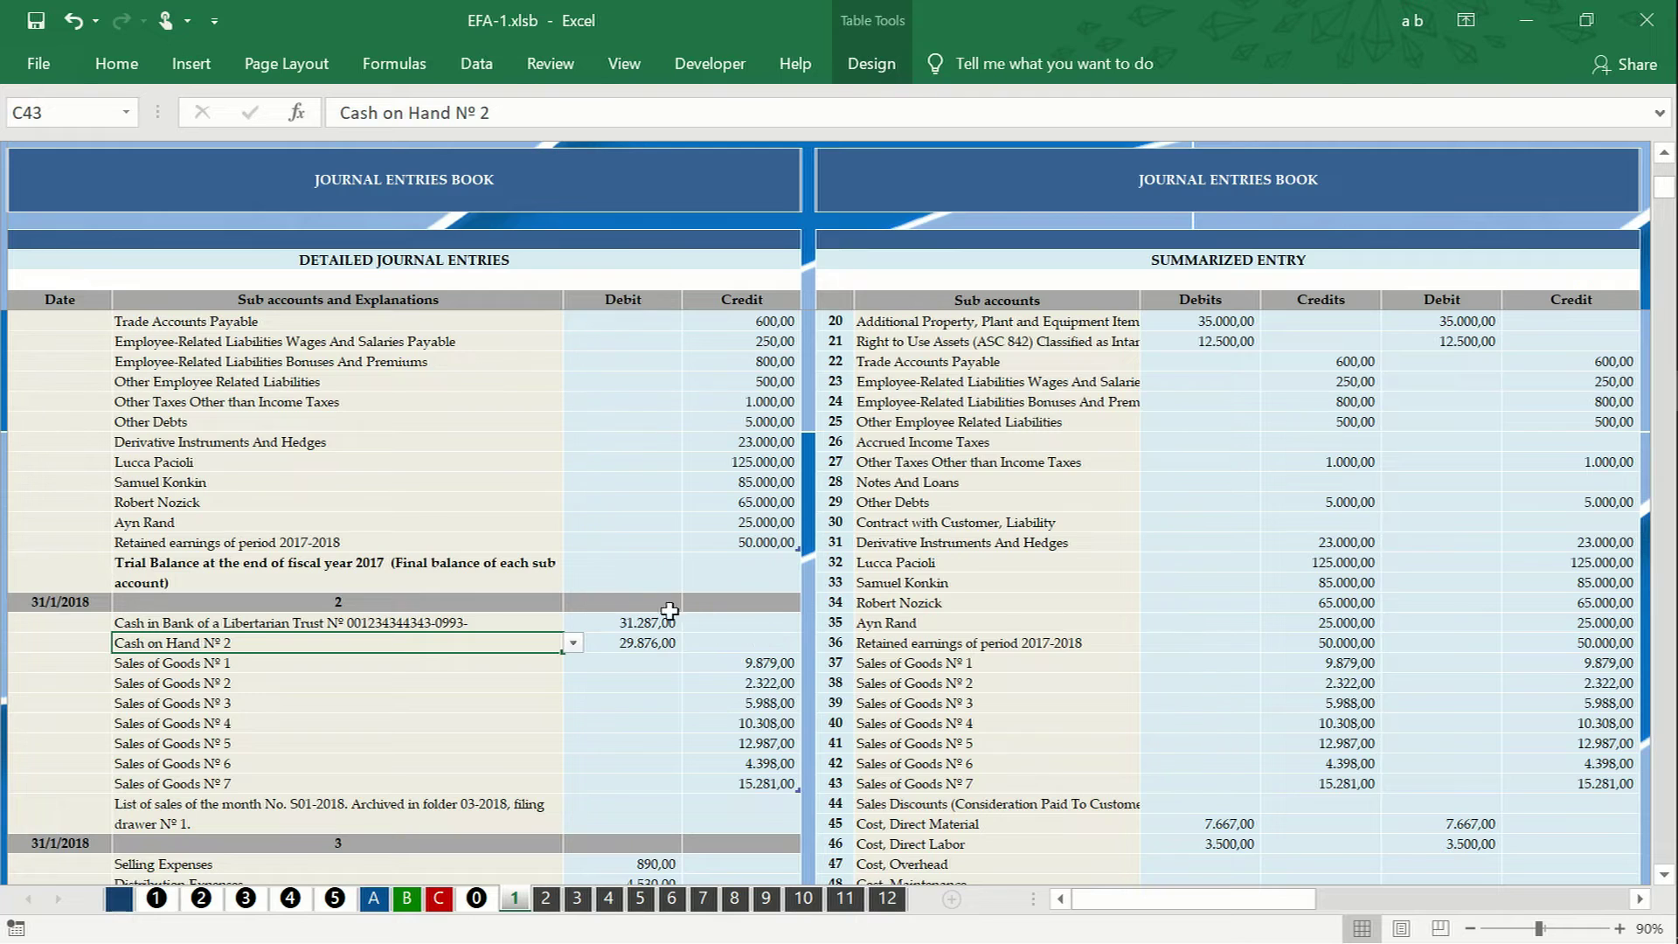
- Indent the credited sub-accounts of journal entry 1, from Trade Accounts Payable to Retained earnings of period 2017-2018, by one level
drag(444, 534, 443, 323)
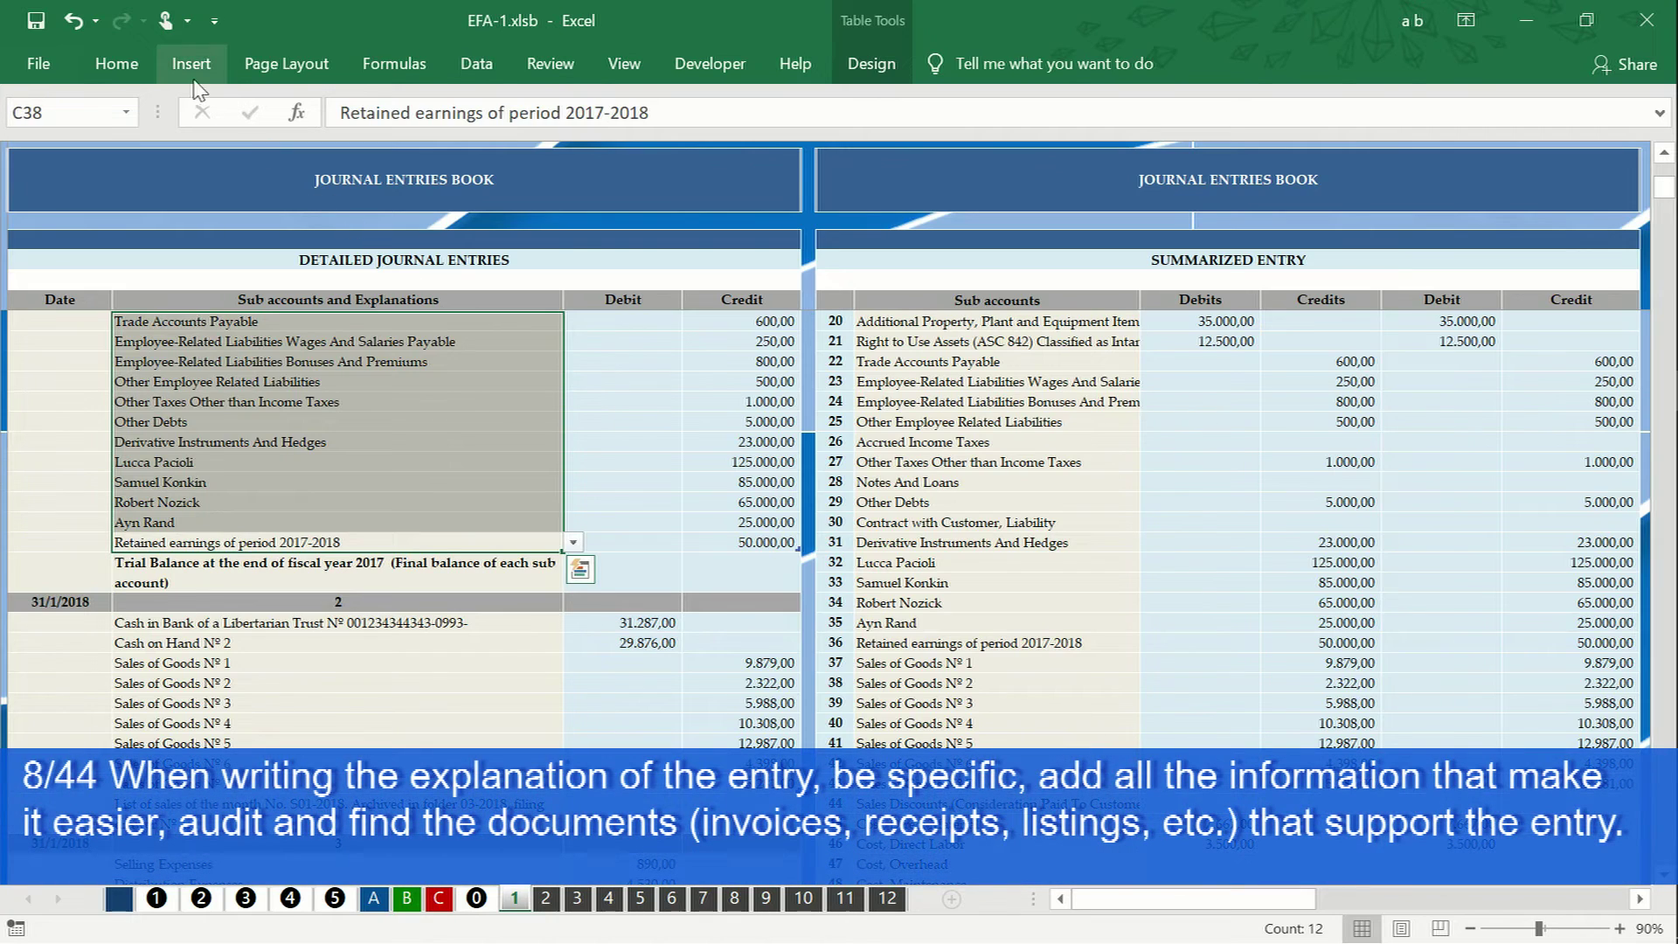
click(142, 72)
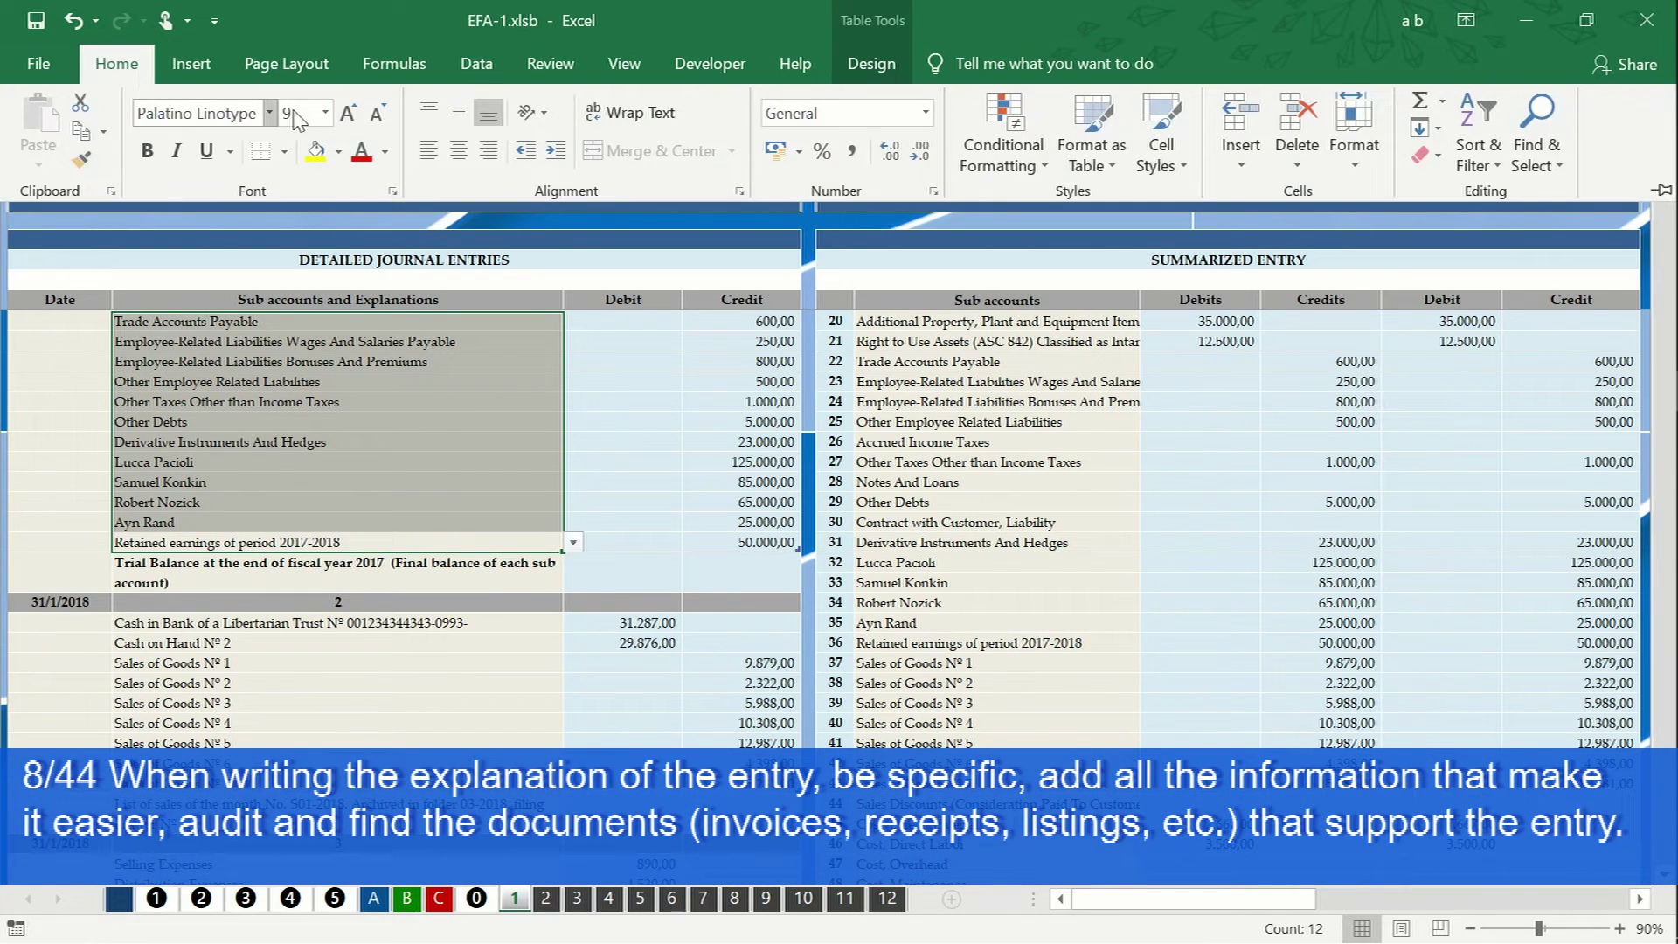
click(554, 150)
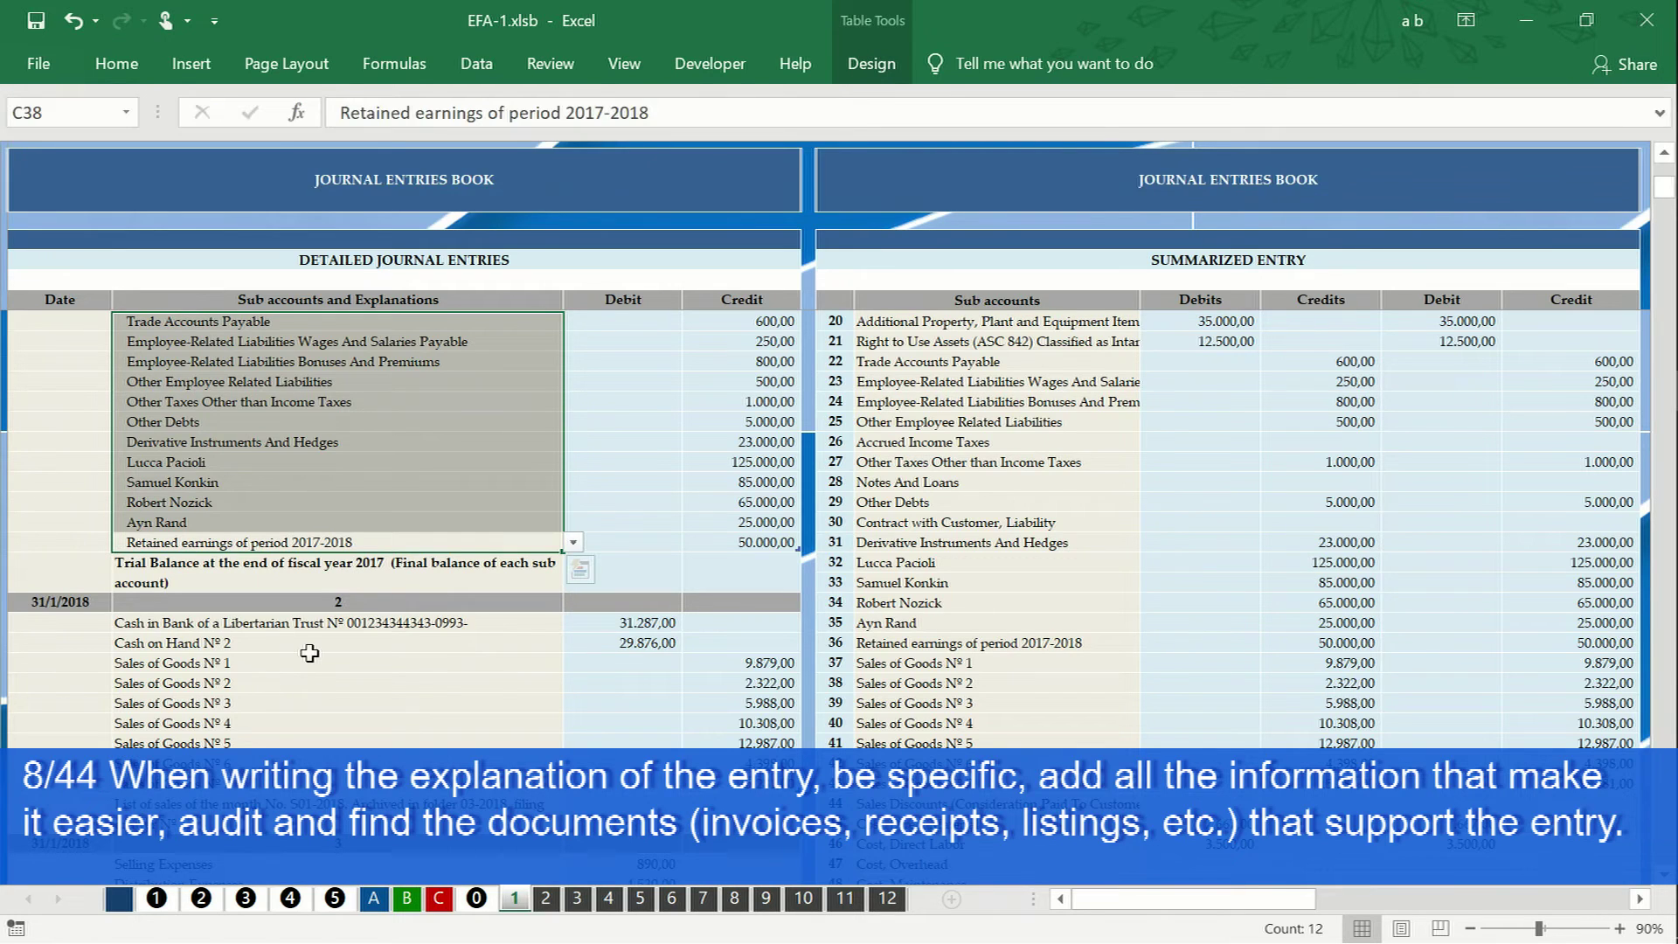
- Indent the credited sub-accounts Sales of Goods Nº 1 to Nº 7 of journal entry 2 by one level
drag(314, 663, 313, 785)
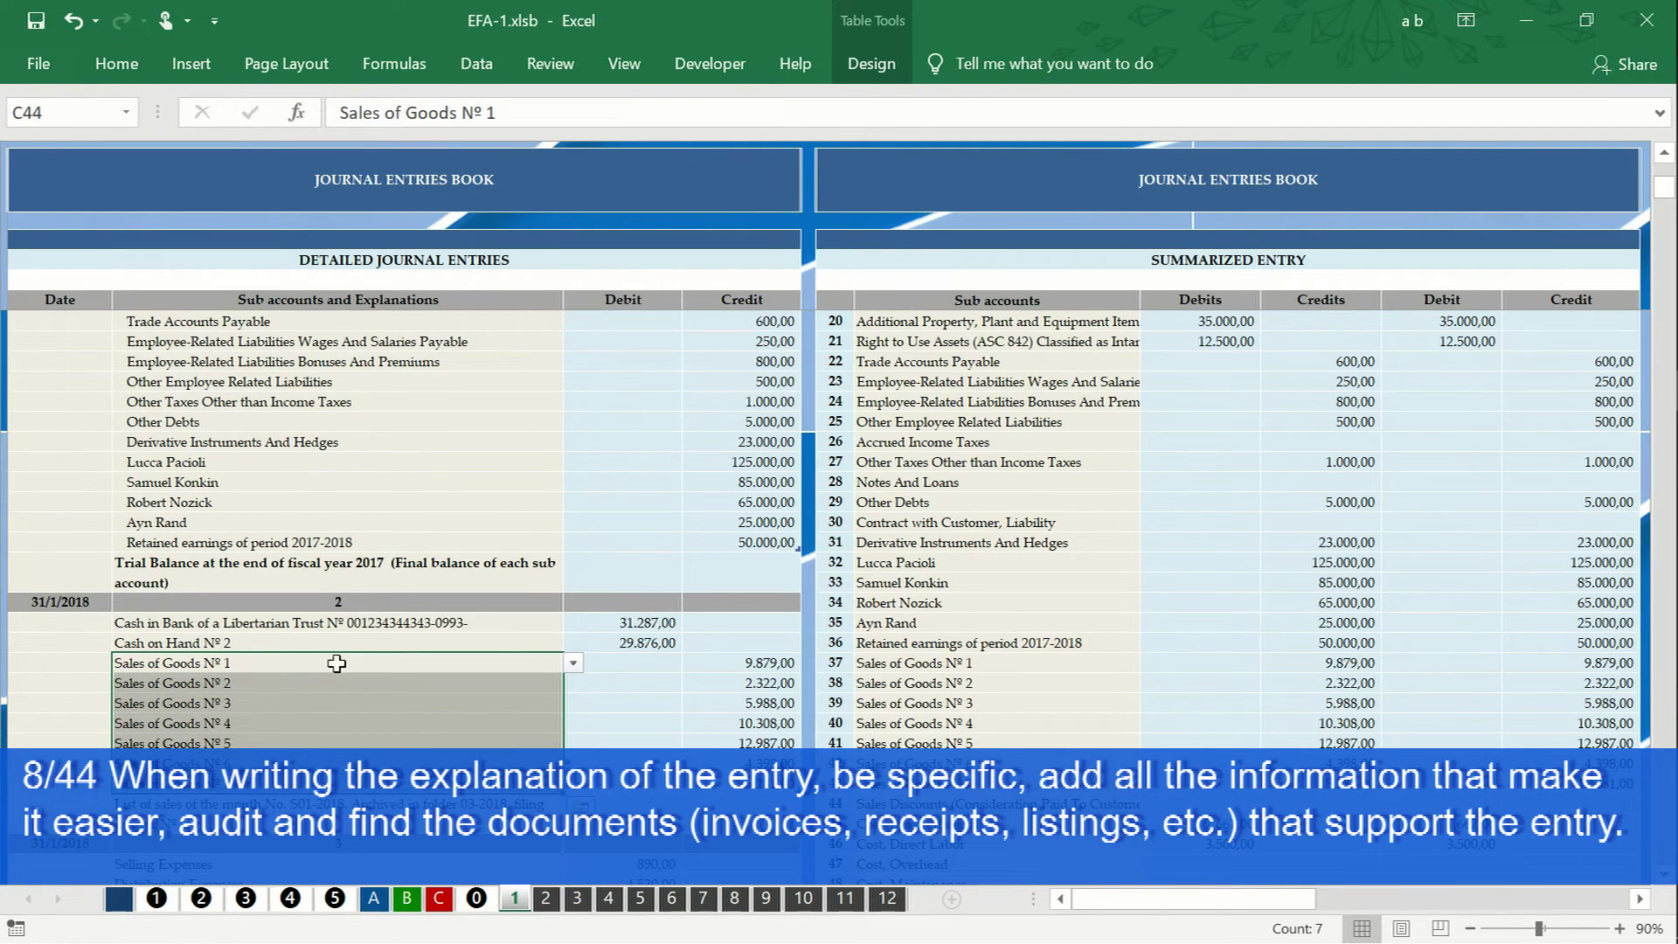
click(118, 64)
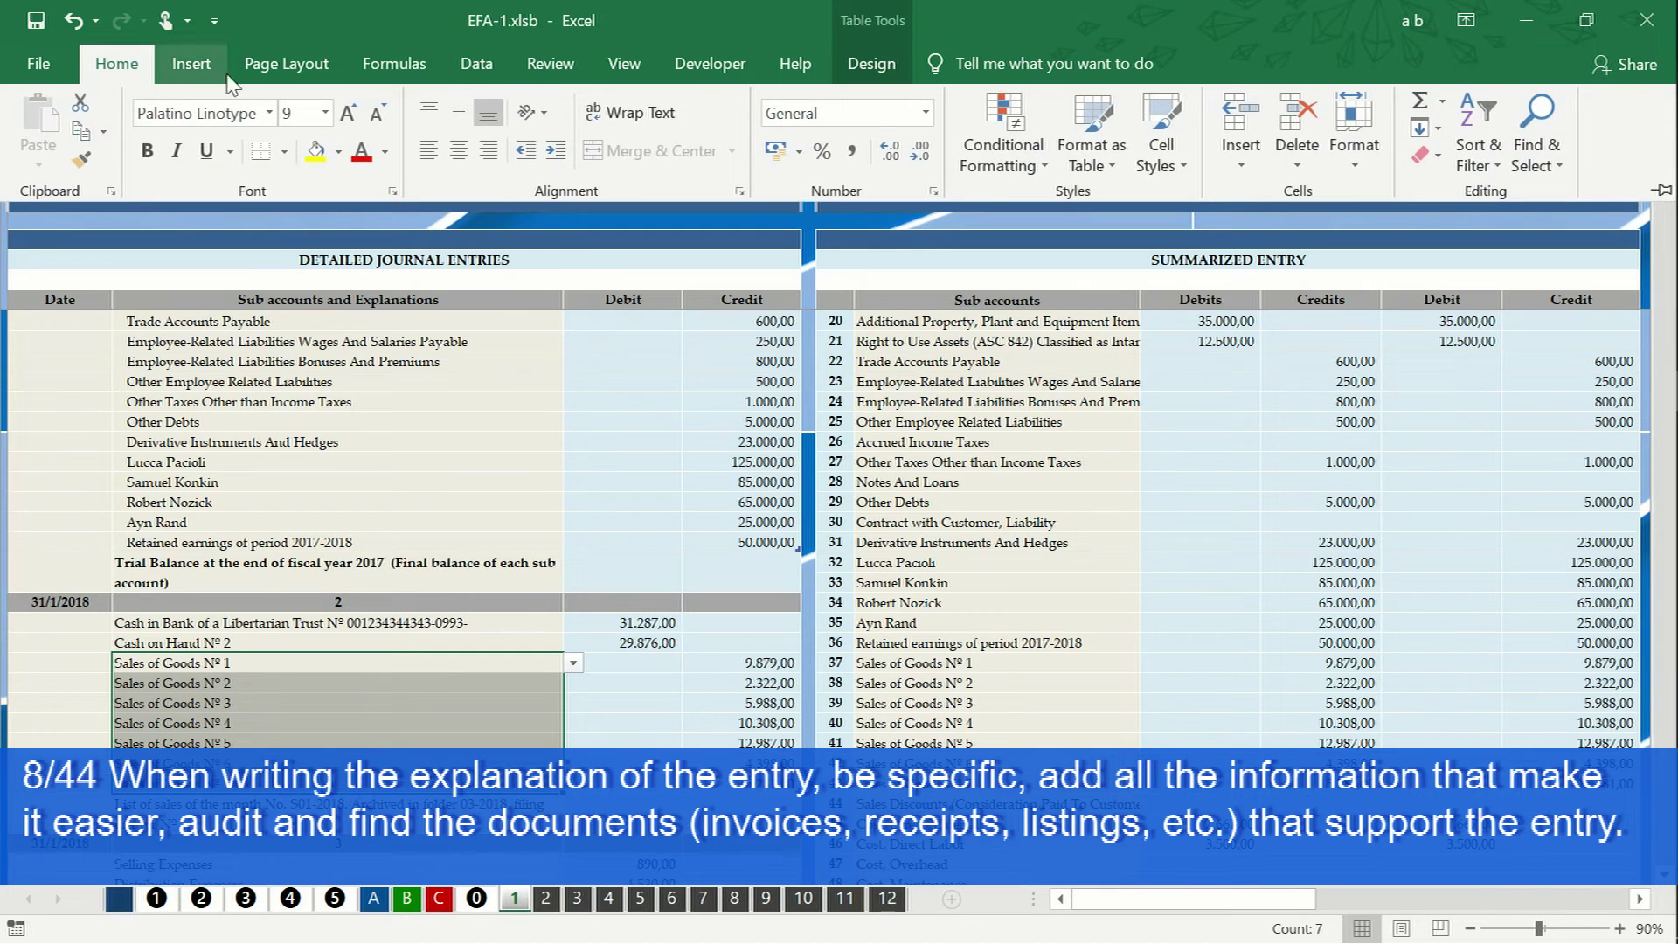
click(555, 150)
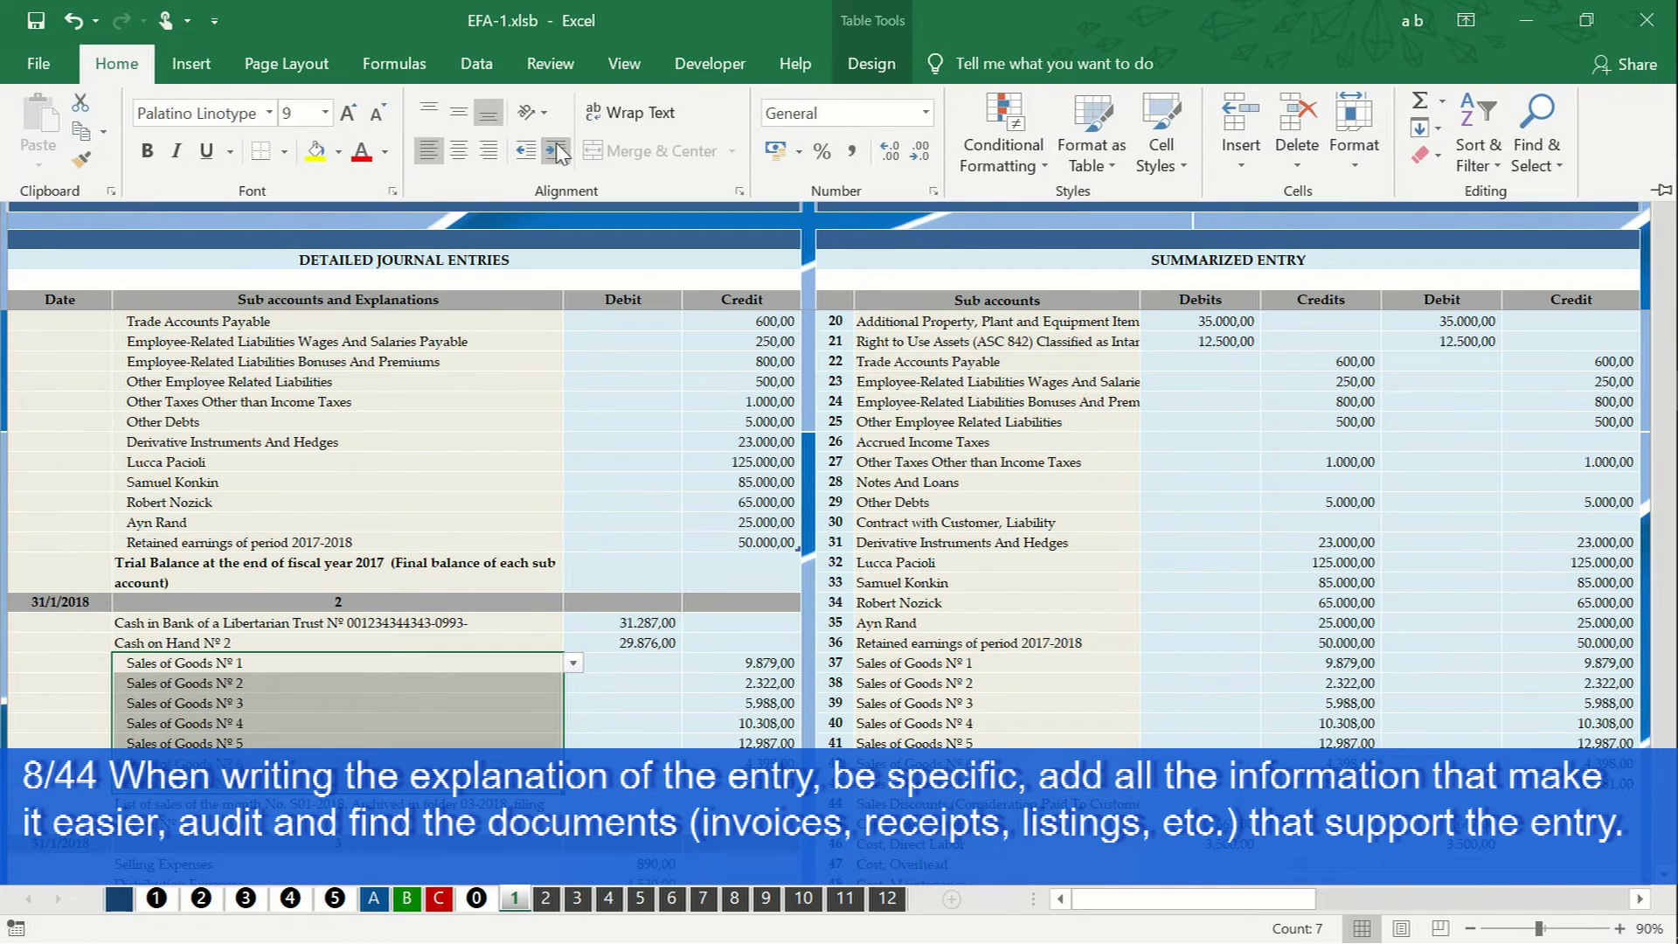
click(485, 671)
click(483, 671)
- Review the explanations of journal entries 2, 3 and 4 for their document lists and archive references
scroll(483, 674, down, 2)
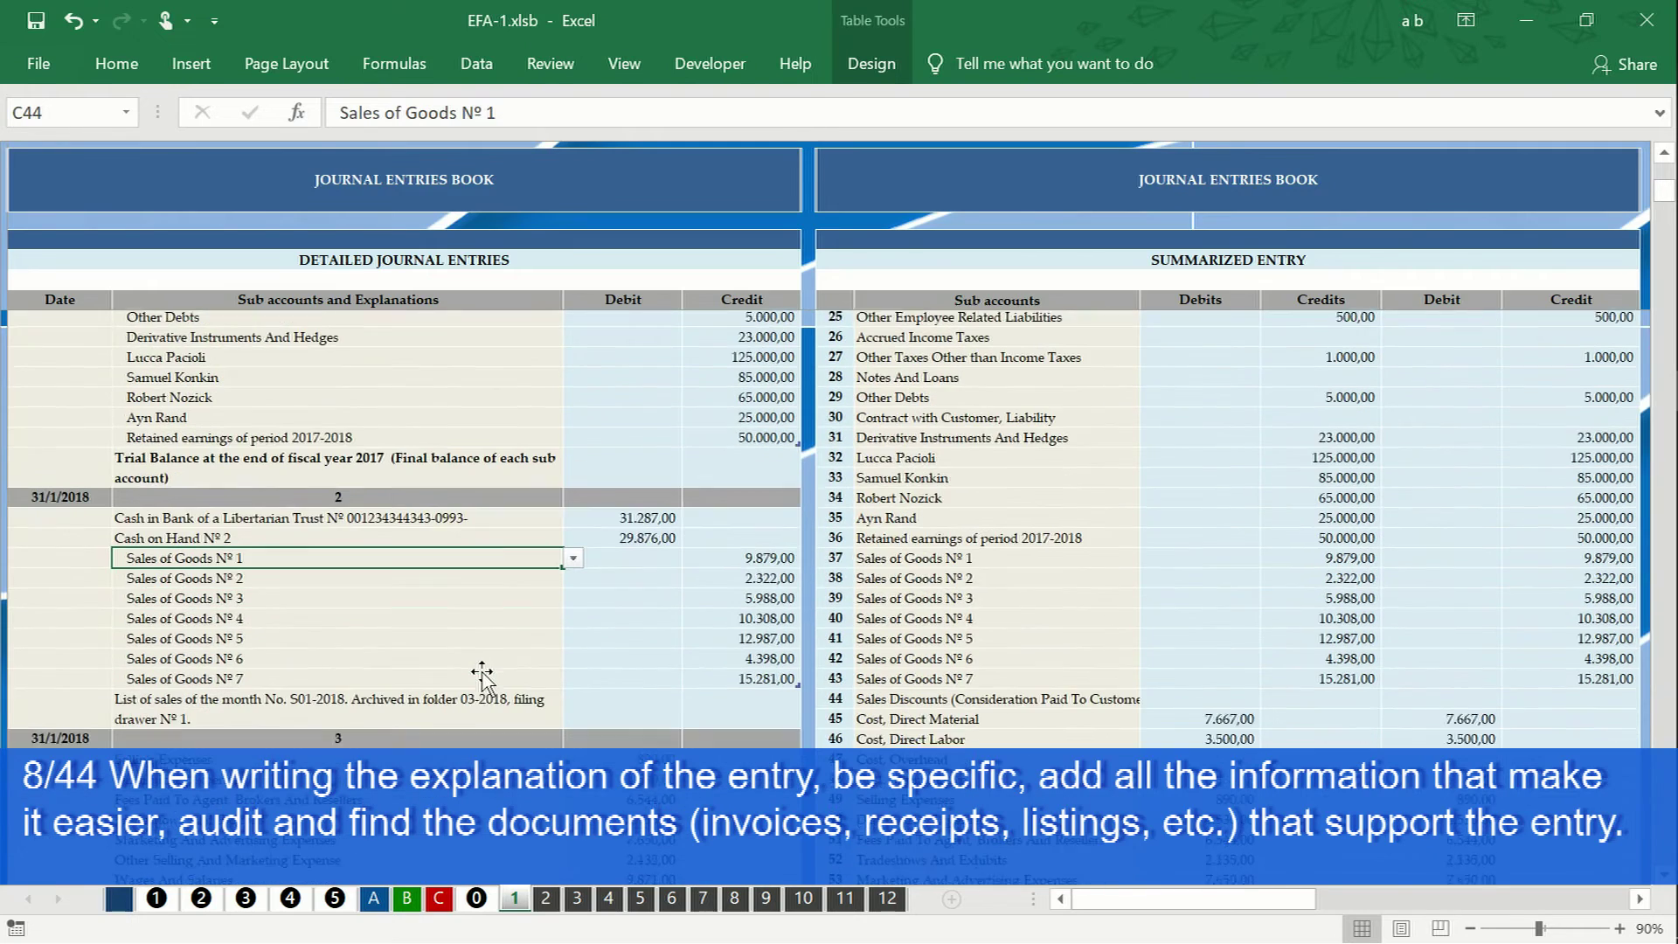
click(481, 688)
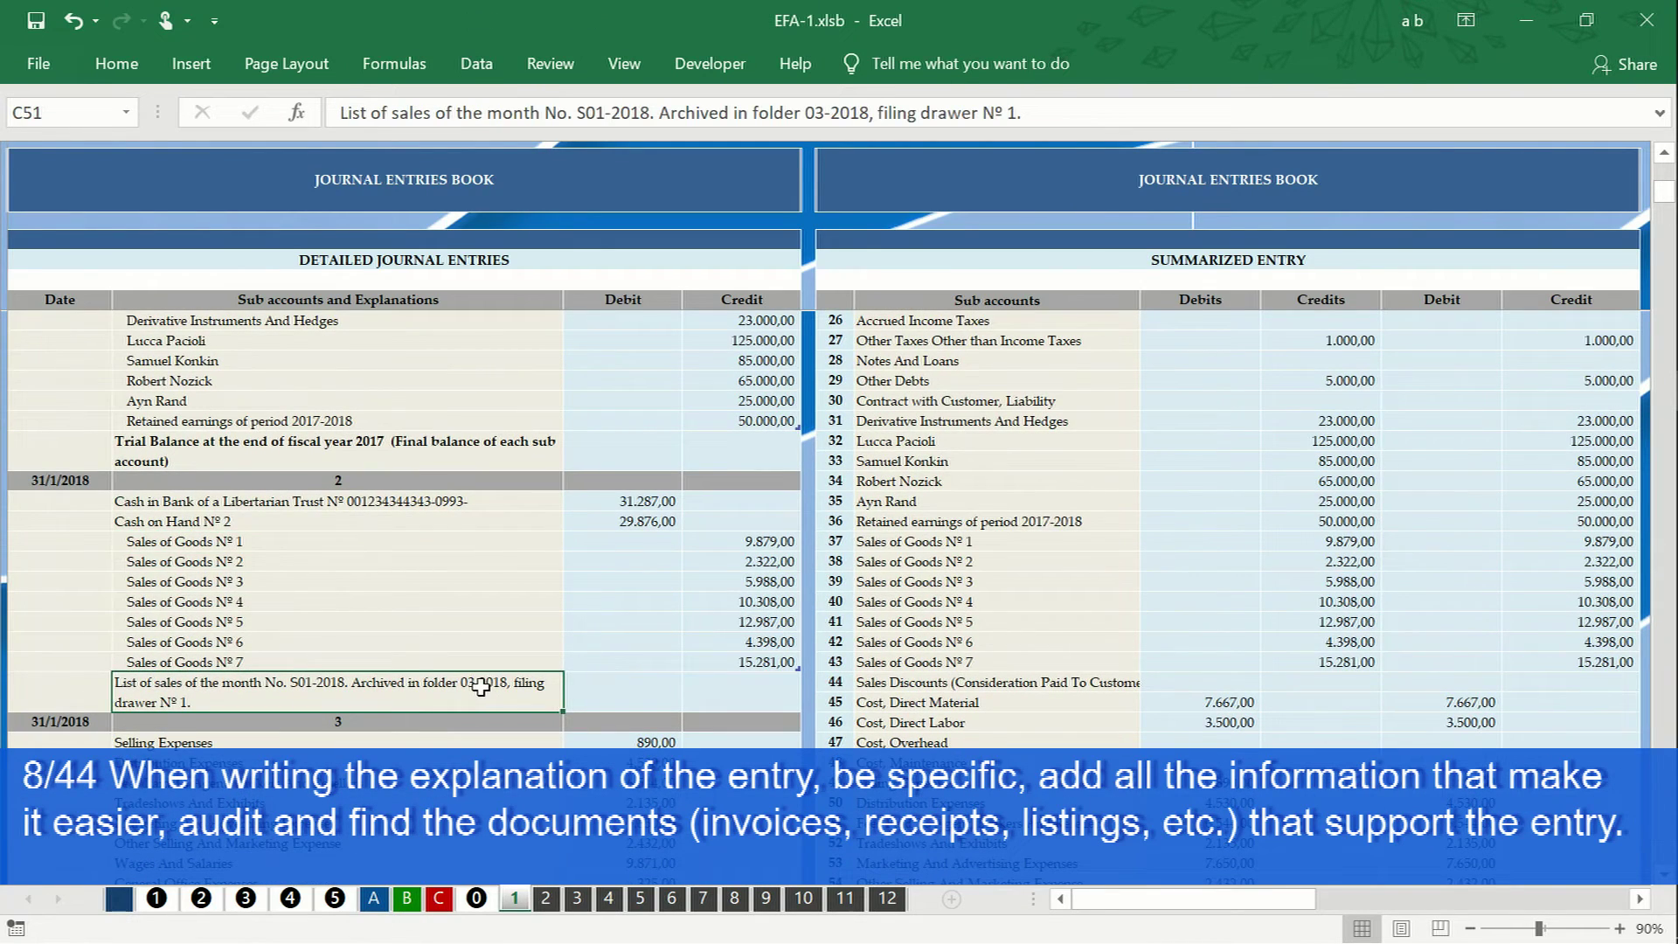
scroll(480, 684, down, 3)
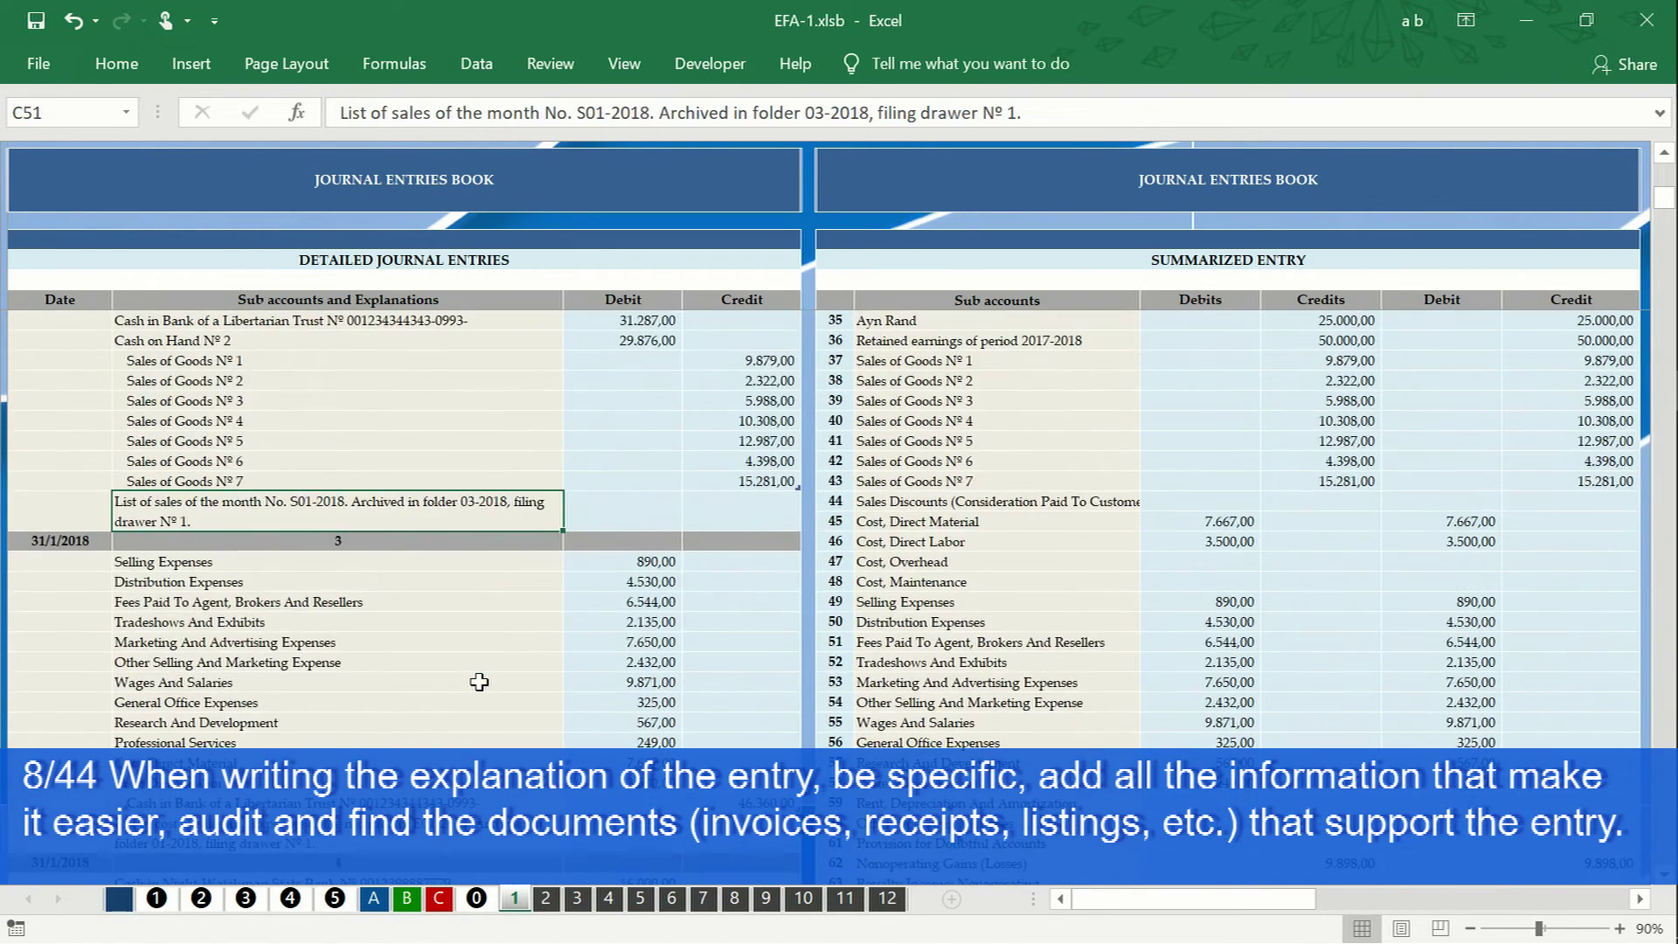
scroll(479, 682, down, 2)
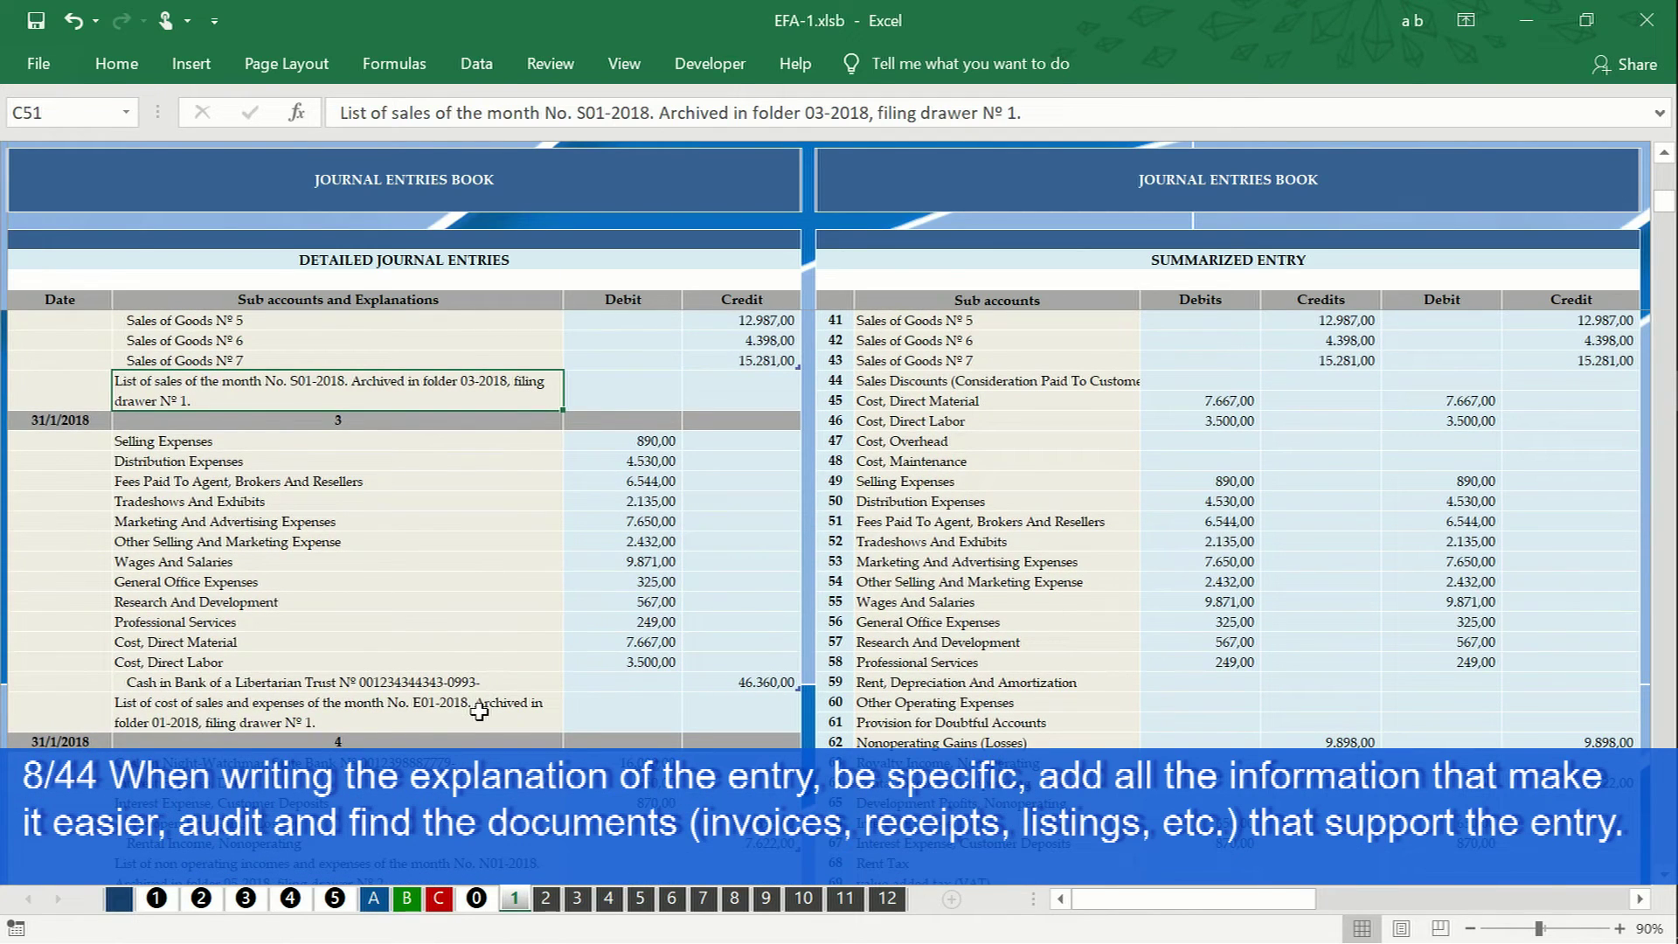
click(479, 712)
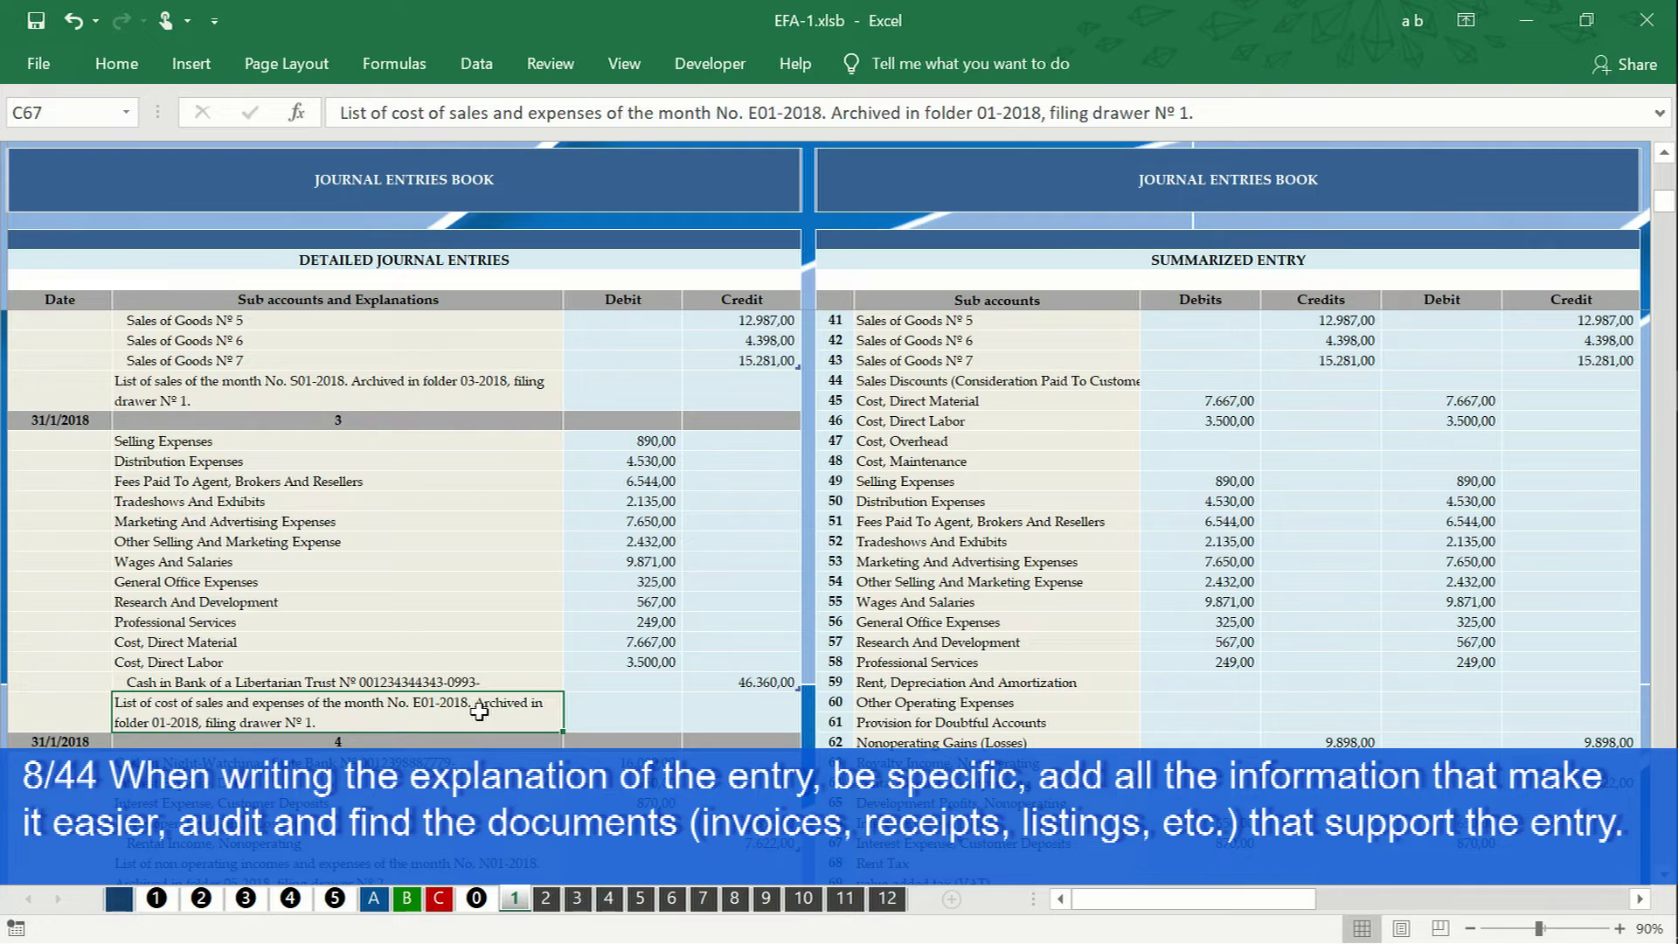
scroll(479, 711, down, 1)
click(439, 730)
scroll(439, 730, down, 2)
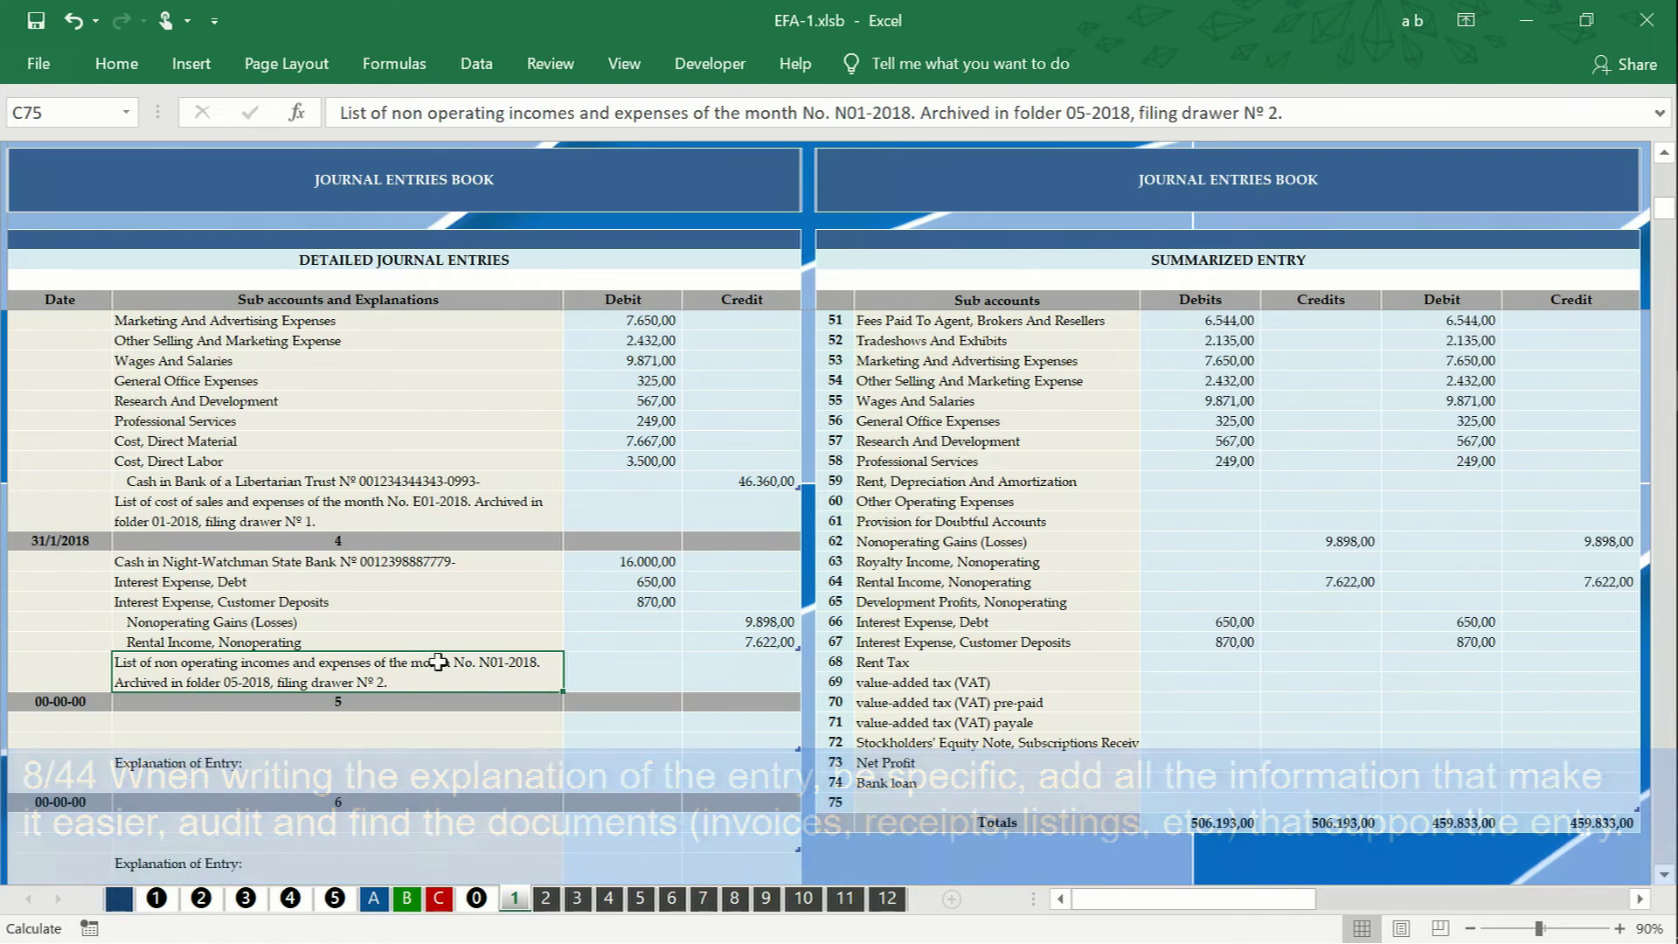
- Create a PivotTable from the range S_1 at cell D5 of the existing Profit and Loss Statement sheet
click(159, 899)
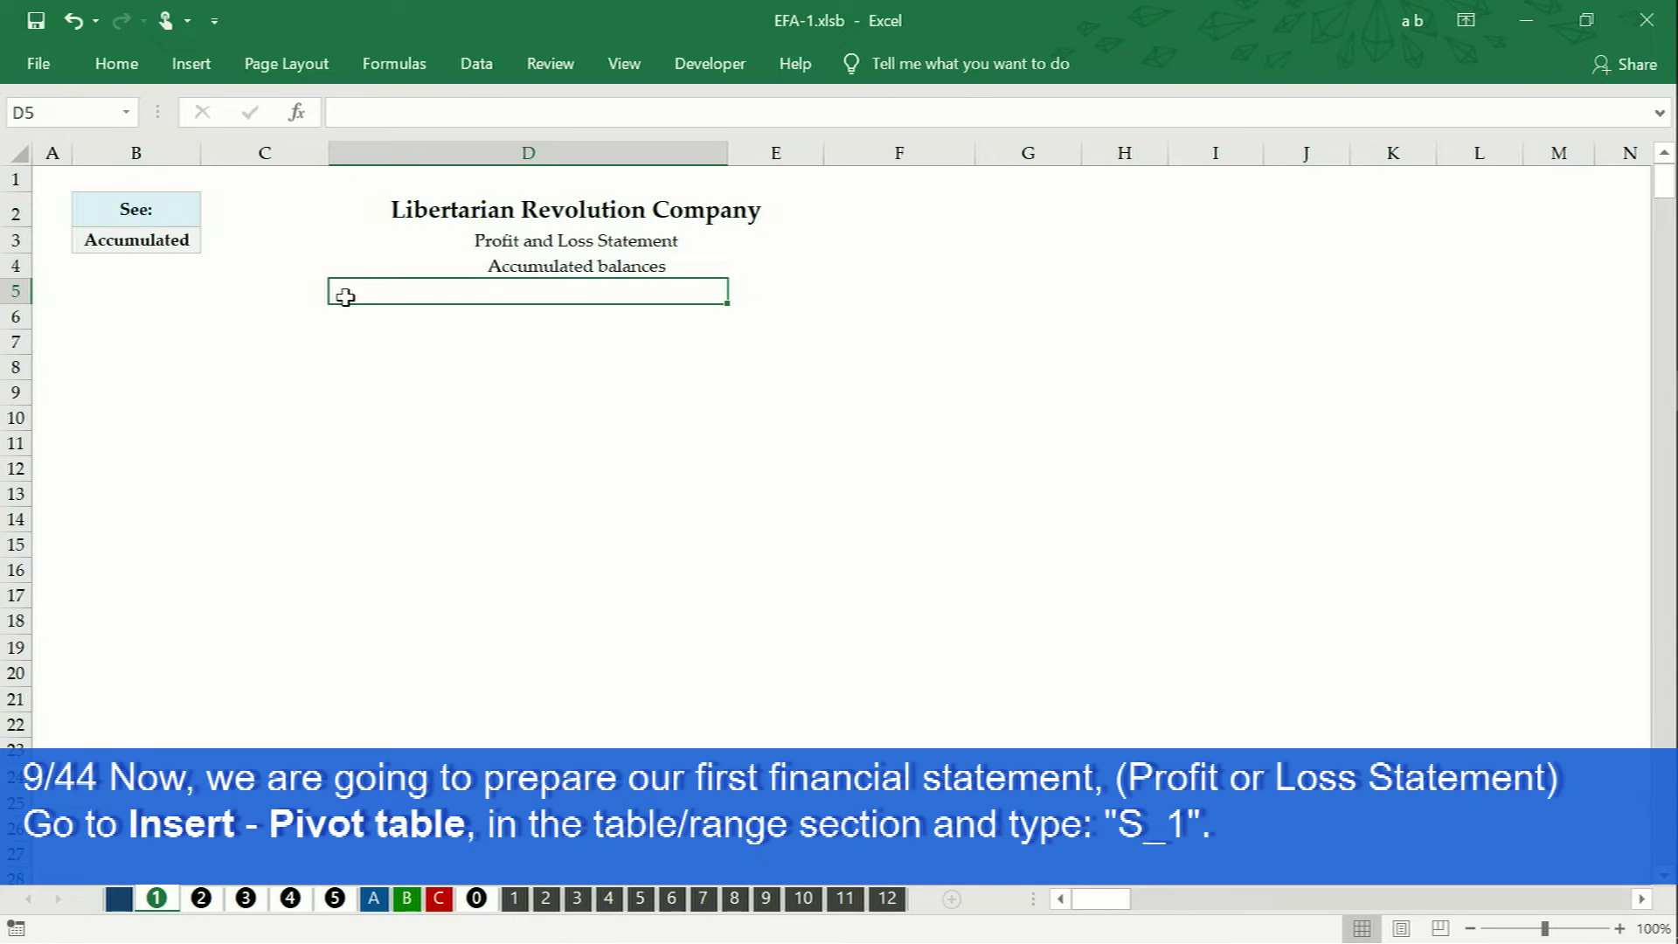
click(189, 65)
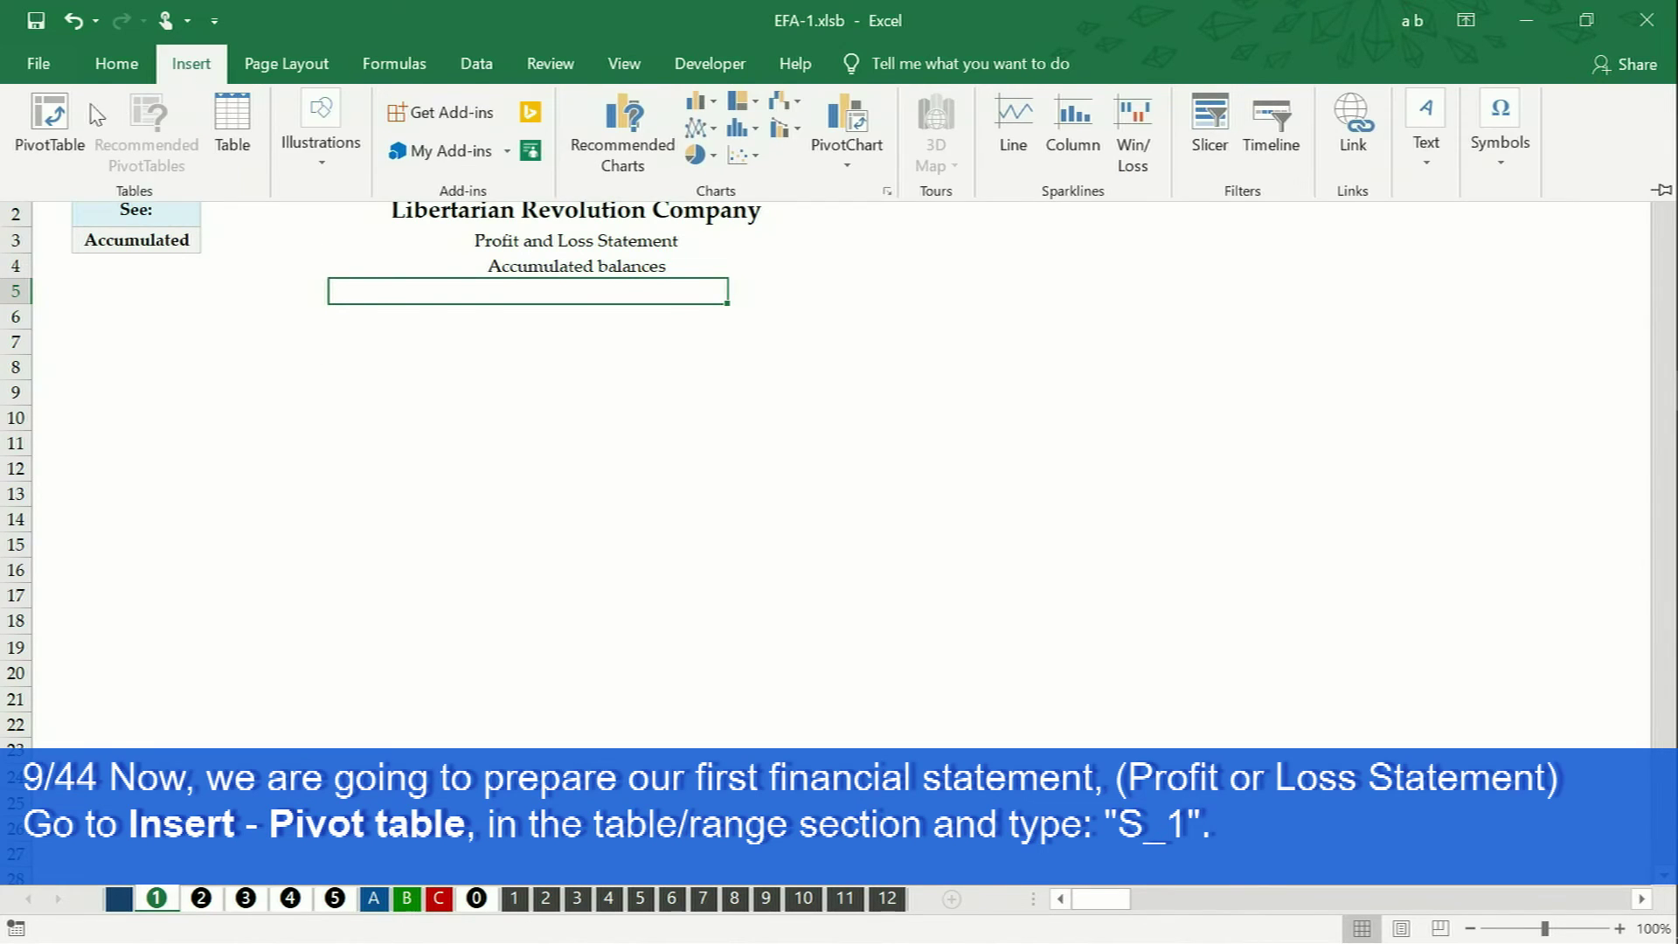
click(55, 131)
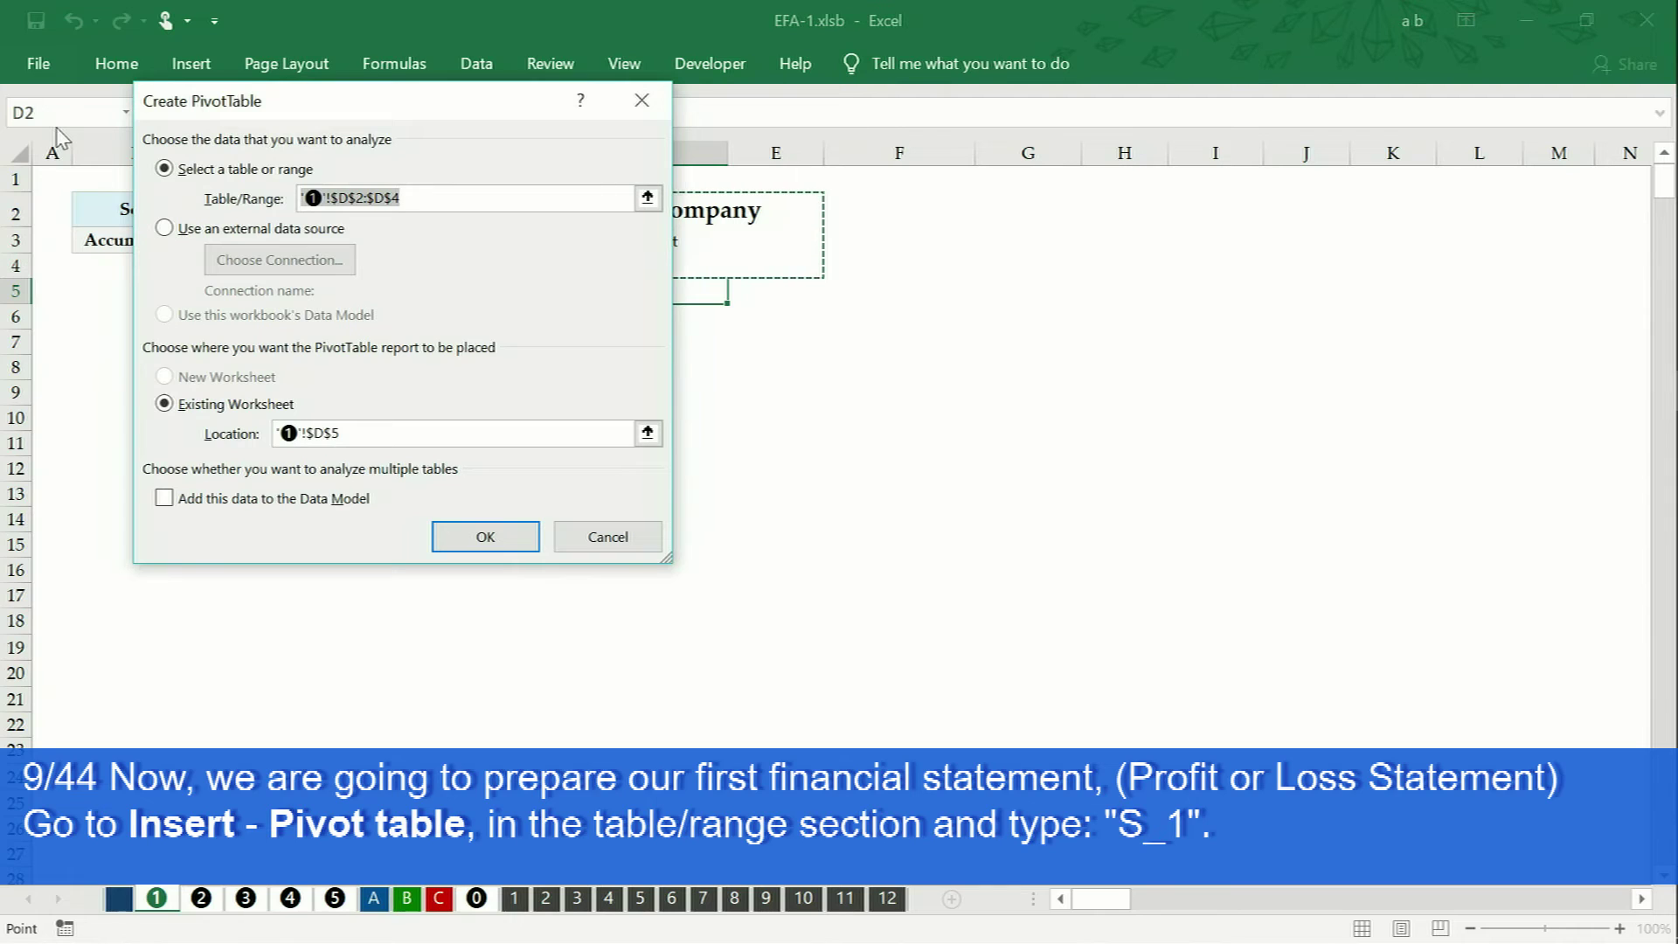
text(S_1)
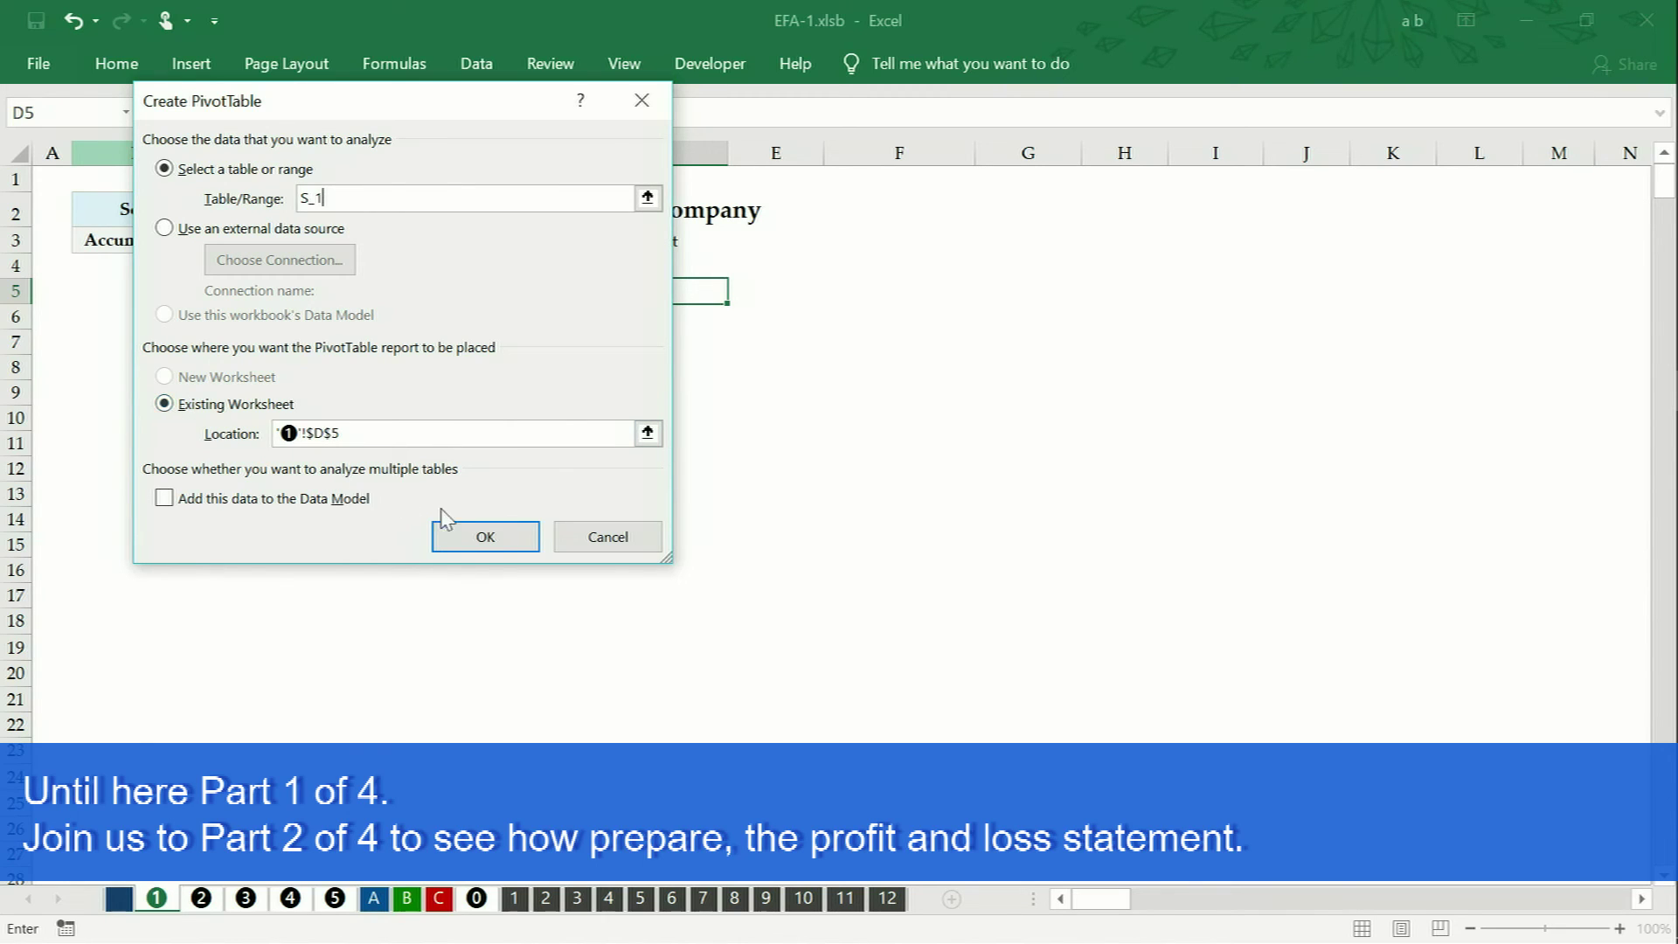
click(491, 551)
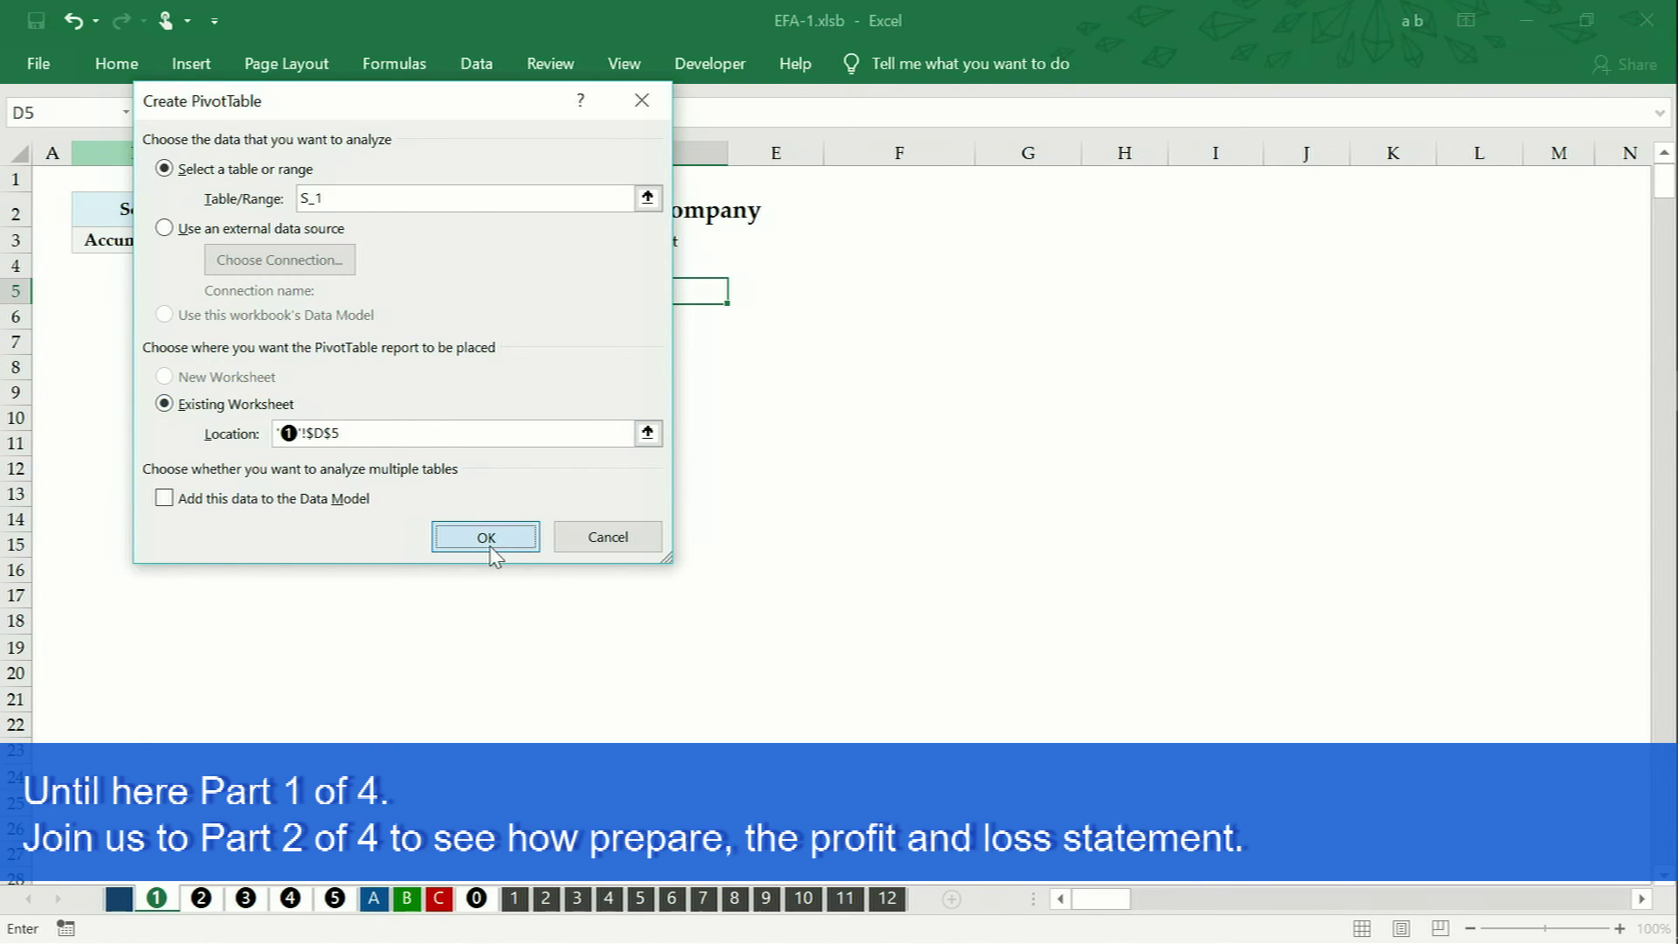